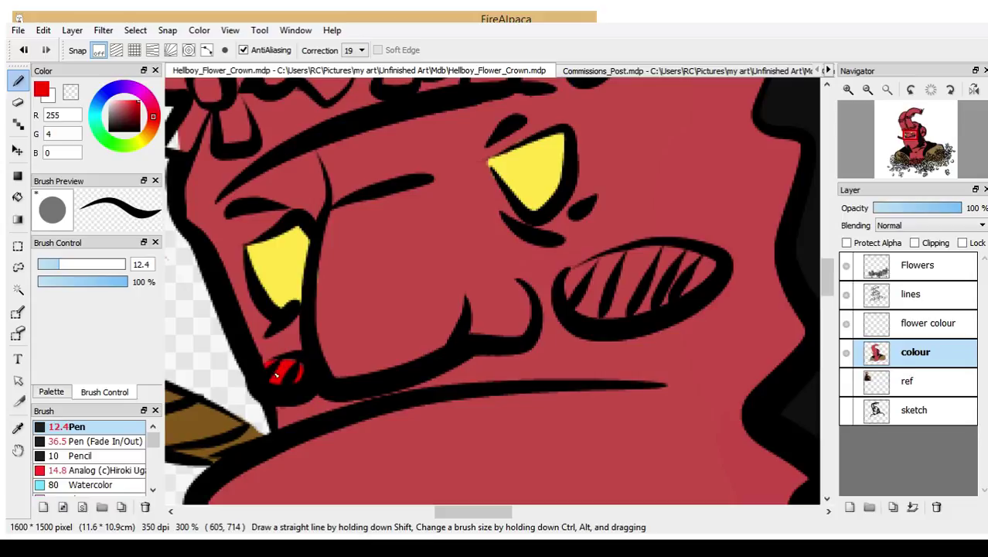
- Undo the bright red fill and paint both striped cheek patches in darker red, RGB 184, 2, 0
{"action": "key", "text": "ctrl+z"}
{"action": "left_click", "coordinate": [143, 116]}
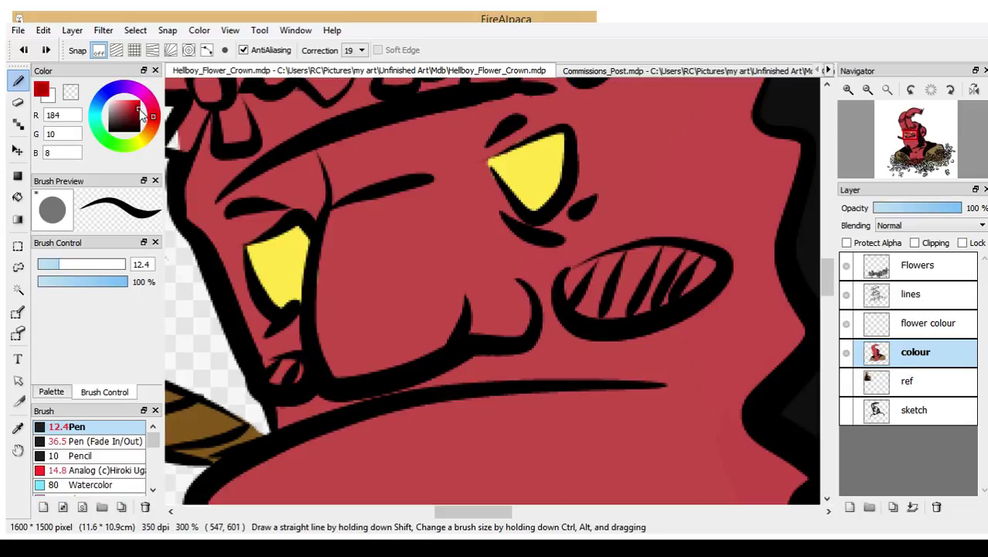
{"action": "left_click_drag", "start_coordinate": [294, 377], "coordinate": [297, 379]}
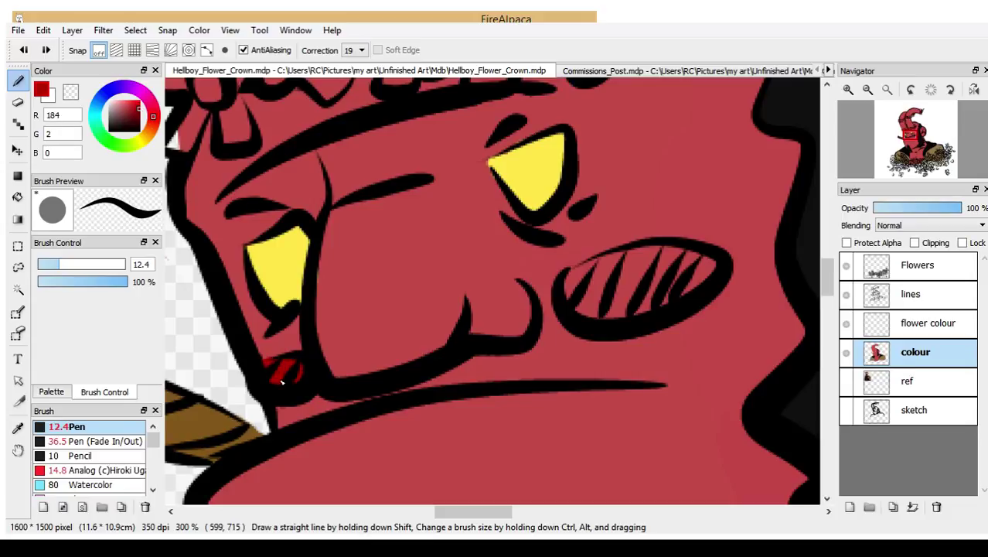
{"action": "mouse_move", "coordinate": [578, 298]}
{"action": "left_mouse_down"}
{"action": "mouse_move", "coordinate": [603, 284]}
{"action": "mouse_move", "coordinate": [579, 293]}
{"action": "mouse_move", "coordinate": [576, 278]}
{"action": "mouse_move", "coordinate": [605, 269]}
{"action": "mouse_move", "coordinate": [653, 259]}
{"action": "mouse_move", "coordinate": [709, 270]}
{"action": "mouse_move", "coordinate": [684, 295]}
{"action": "mouse_move", "coordinate": [603, 313]}
{"action": "mouse_move", "coordinate": [595, 300]}
{"action": "mouse_move", "coordinate": [689, 270]}
{"action": "left_mouse_up"}
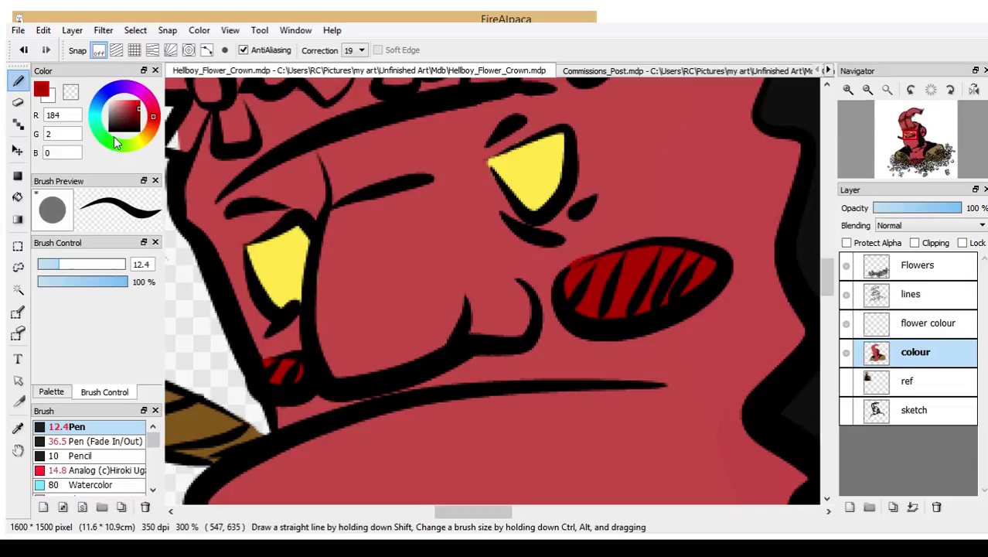
- Sample the eye yellow, lighten it to RGB 255, 241, 151, and paint highlights in both eyes with an 8.1 Pen
{"action": "left_click", "coordinate": [18, 429]}
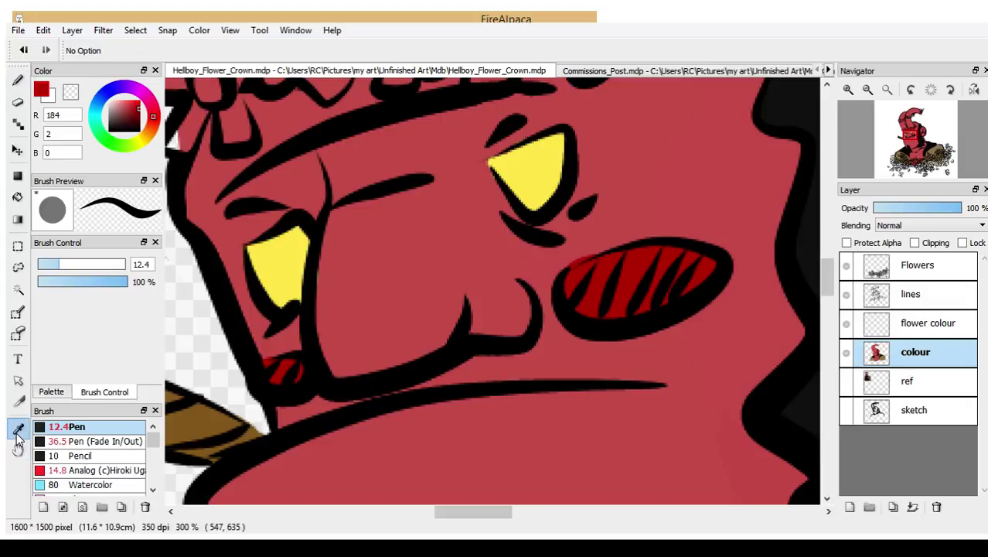
{"action": "left_click", "coordinate": [290, 257]}
{"action": "left_click", "coordinate": [17, 79]}
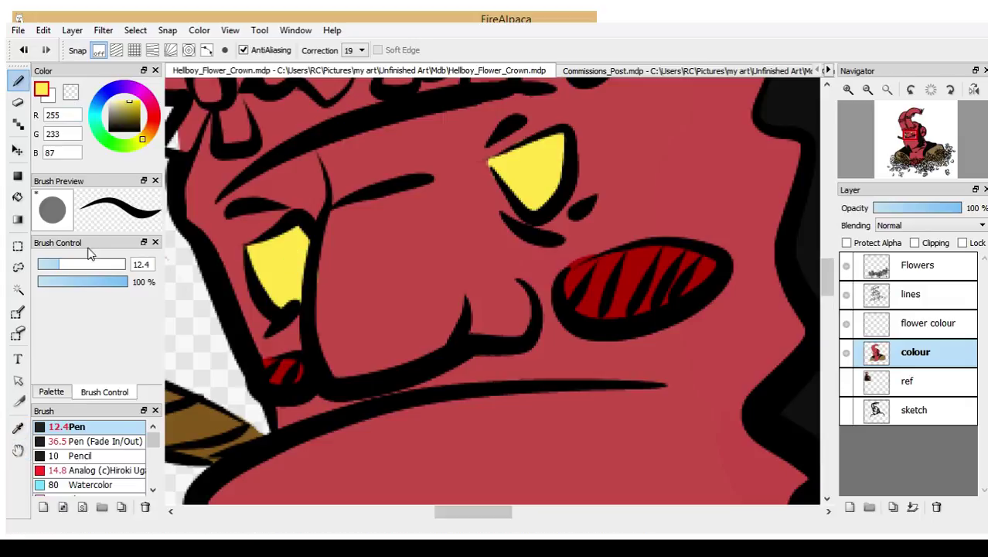
{"action": "left_click_drag", "start_coordinate": [62, 271], "coordinate": [47, 267]}
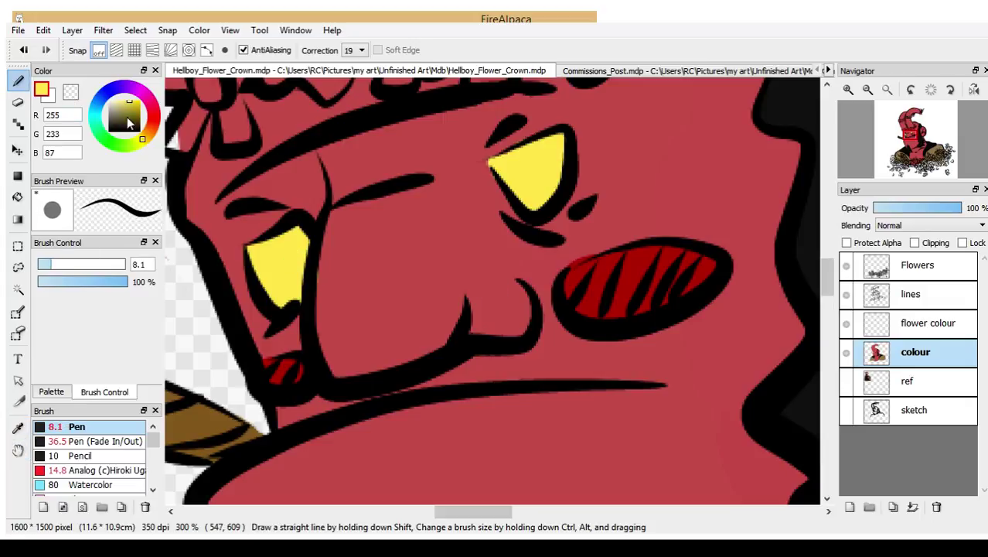
{"action": "left_click_drag", "start_coordinate": [128, 118], "coordinate": [121, 102]}
{"action": "left_click_drag", "start_coordinate": [281, 240], "coordinate": [302, 275]}
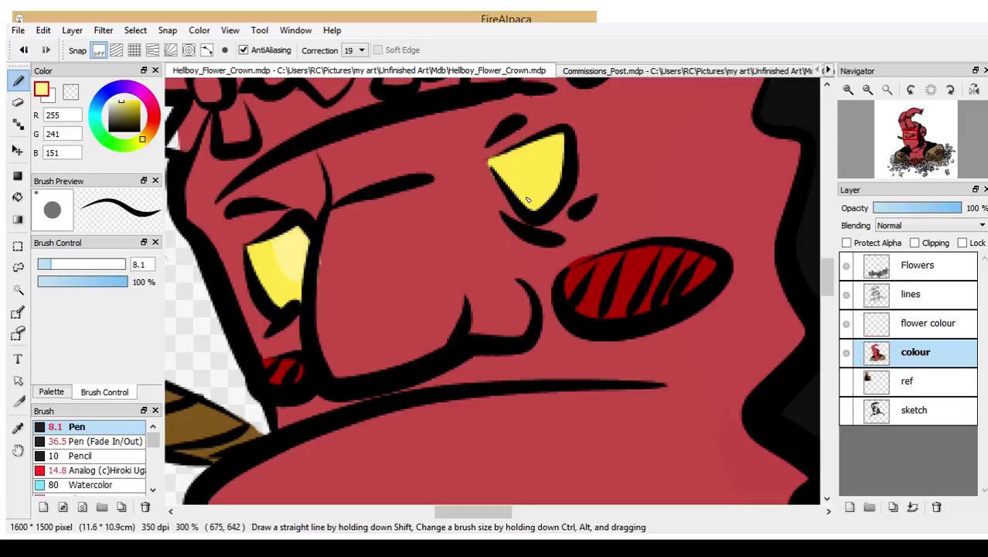
{"action": "mouse_move", "coordinate": [528, 148]}
{"action": "left_mouse_down"}
{"action": "mouse_move", "coordinate": [531, 170]}
{"action": "mouse_move", "coordinate": [559, 140]}
{"action": "mouse_move", "coordinate": [556, 162]}
{"action": "left_mouse_up"}
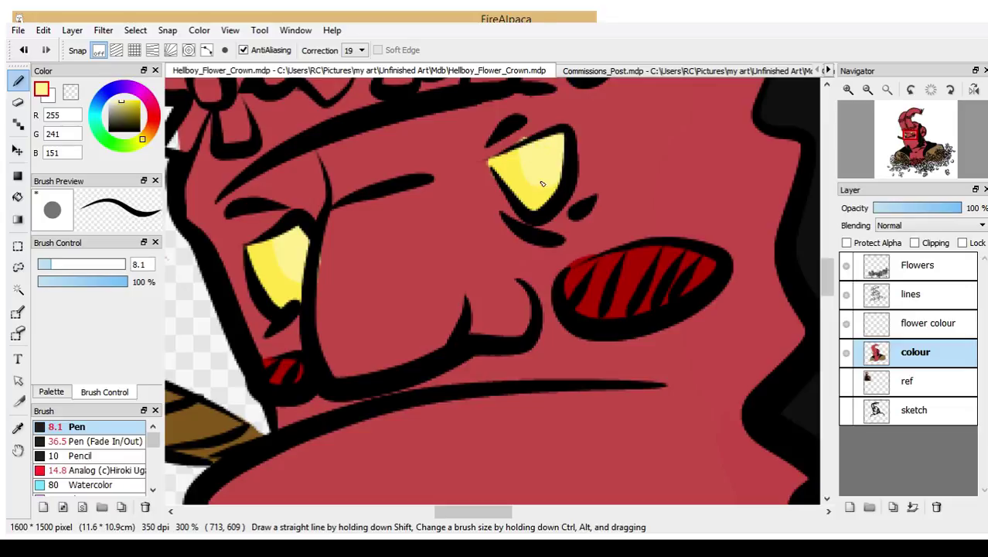
- Sample the red skin colour and set the Pen to a lighter red, RGB 202, 91, 87
{"action": "left_click", "coordinate": [18, 427]}
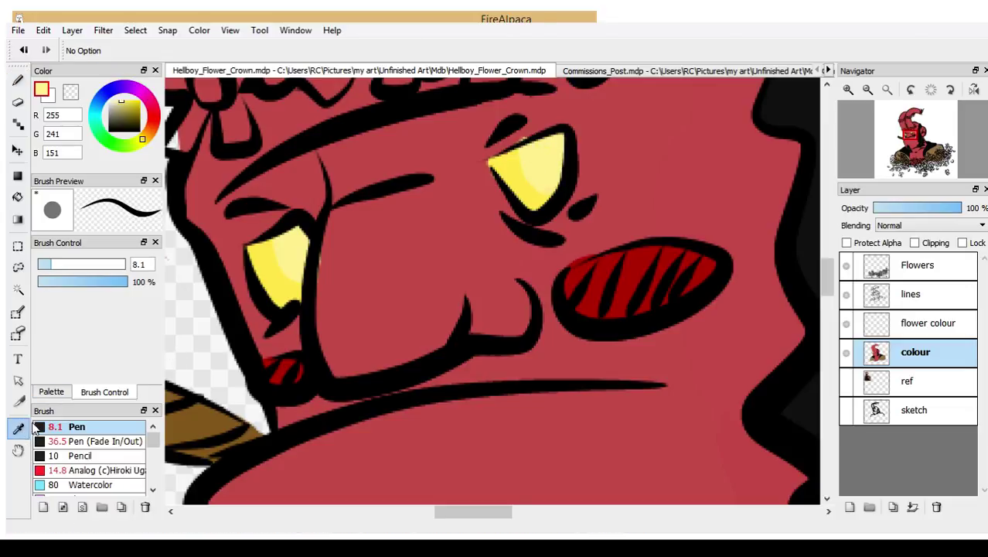
{"action": "left_click", "coordinate": [372, 283]}
{"action": "key", "text": "b"}
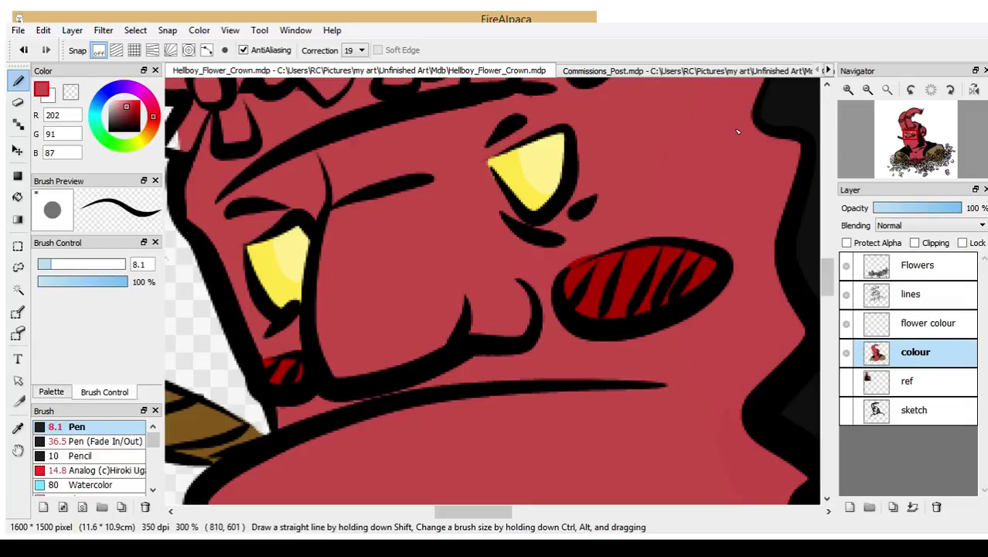
- Examine the whole drawing and the coloured face at several zoom levels
{"action": "mouse_move", "coordinate": [904, 133]}
{"action": "left_click", "coordinate": [871, 89]}
{"action": "left_click", "coordinate": [869, 90]}
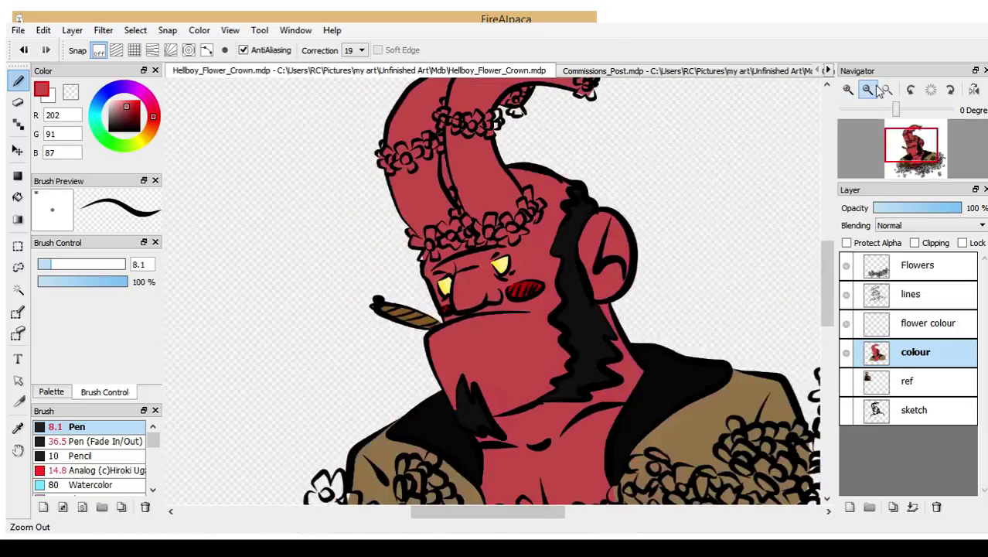
{"action": "left_click", "coordinate": [869, 89]}
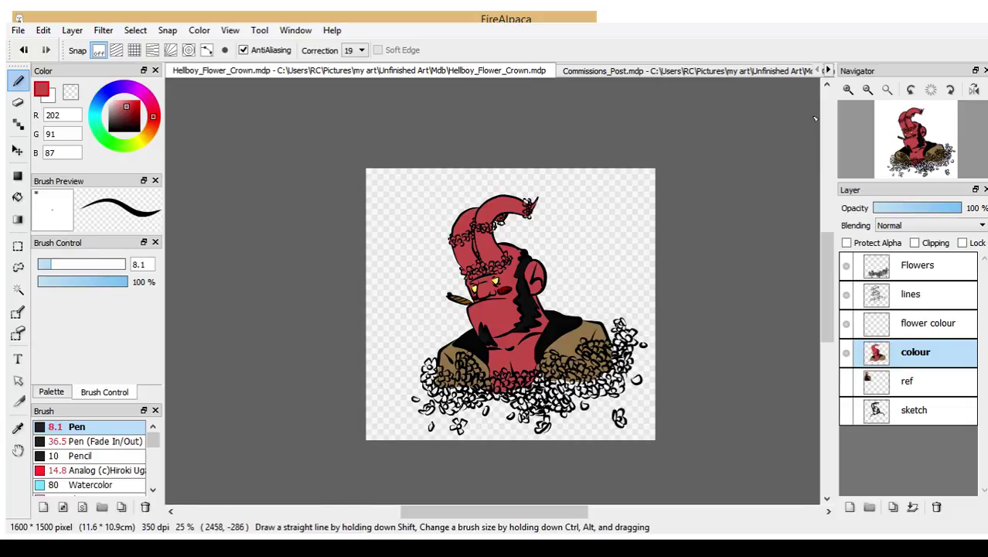
{"action": "left_click", "coordinate": [849, 90]}
{"action": "left_click", "coordinate": [849, 90]}
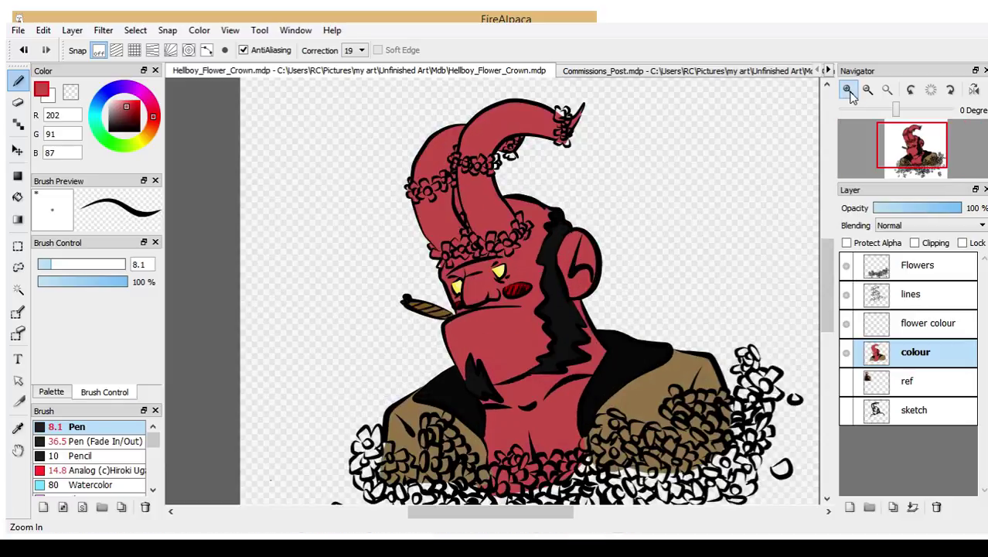
{"action": "left_click", "coordinate": [850, 91]}
{"action": "left_click", "coordinate": [849, 90]}
{"action": "left_click", "coordinate": [849, 90]}
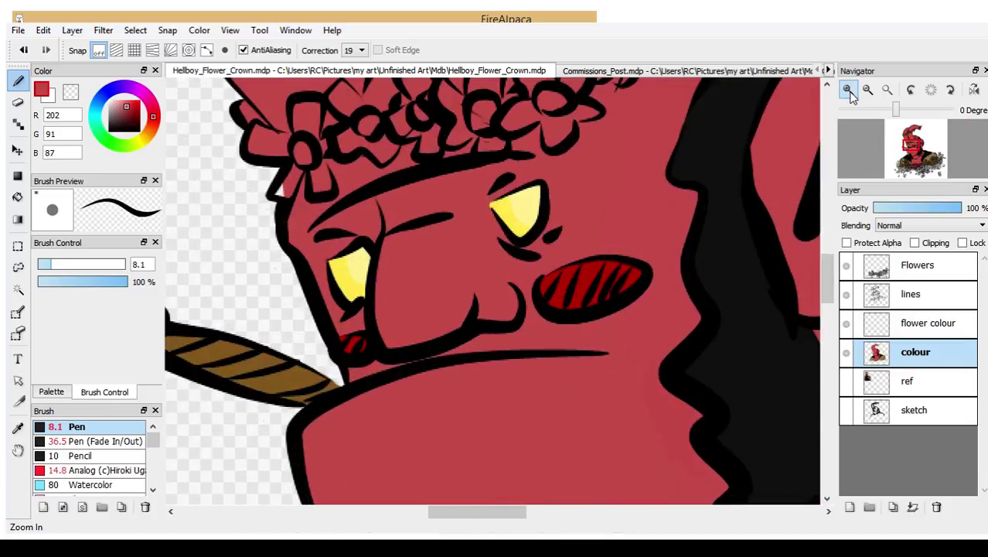
{"action": "left_click", "coordinate": [868, 89]}
{"action": "left_click", "coordinate": [867, 90]}
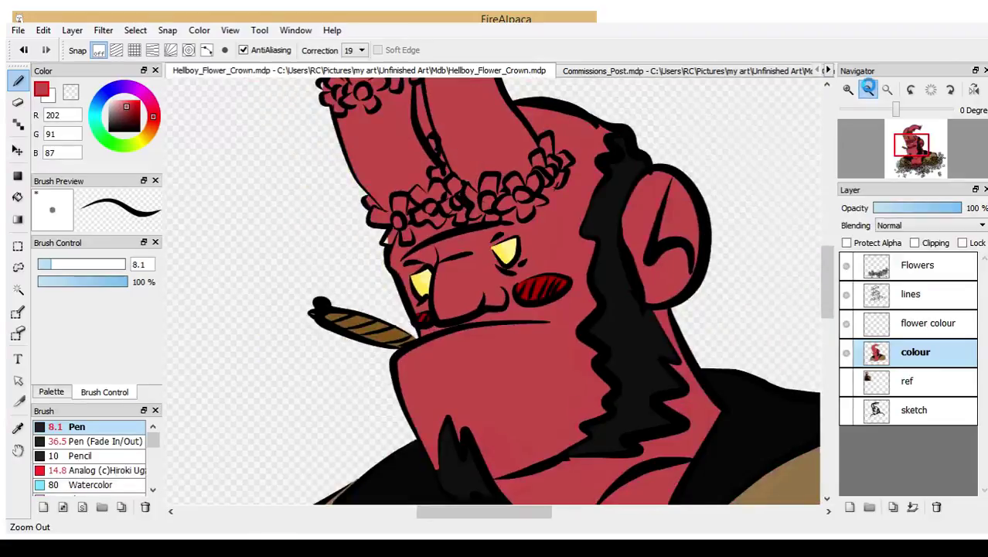
{"action": "left_click", "coordinate": [867, 89]}
- Add a new layer directly above the colour layer and name it Shade
{"action": "left_click", "coordinate": [850, 506]}
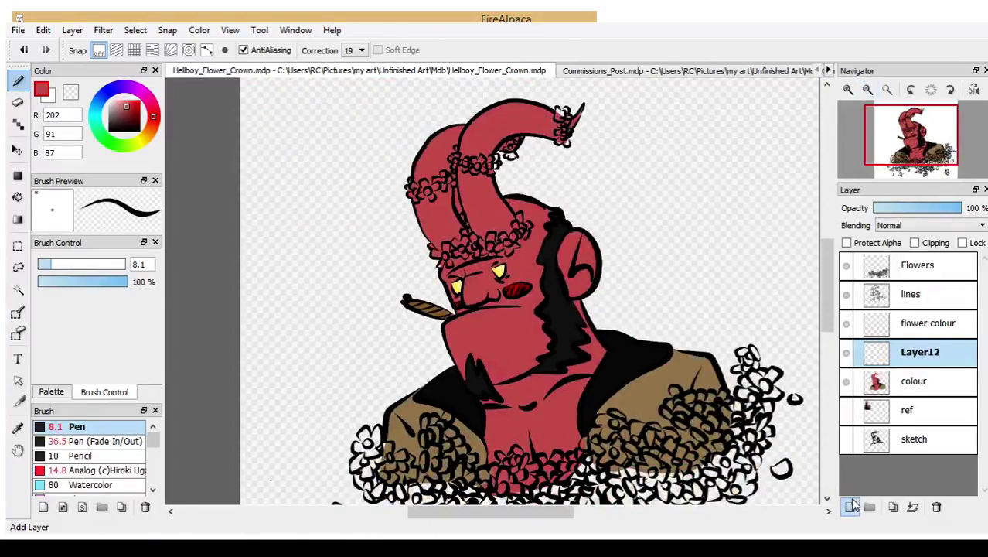
{"action": "double_click", "coordinate": [931, 356]}
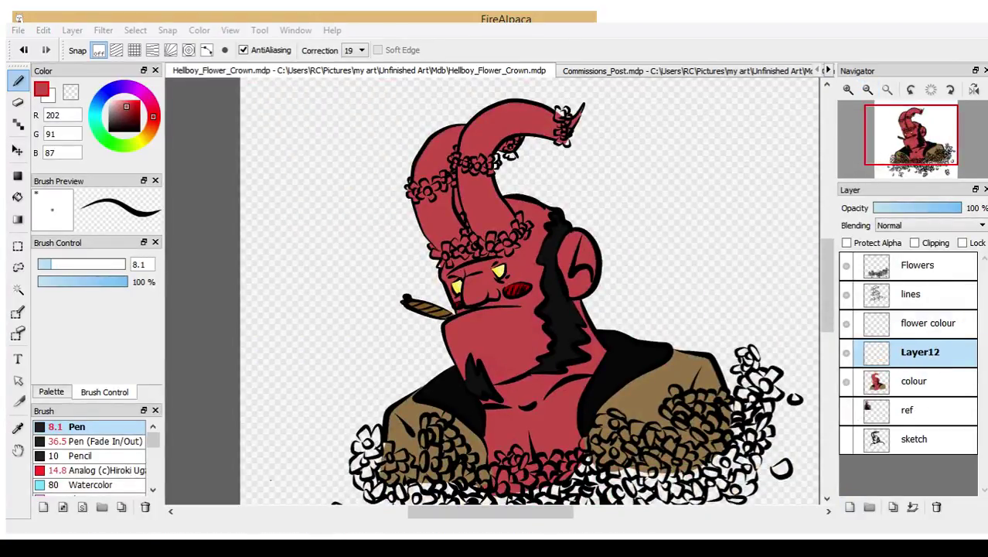
{"action": "key", "text": "Return"}
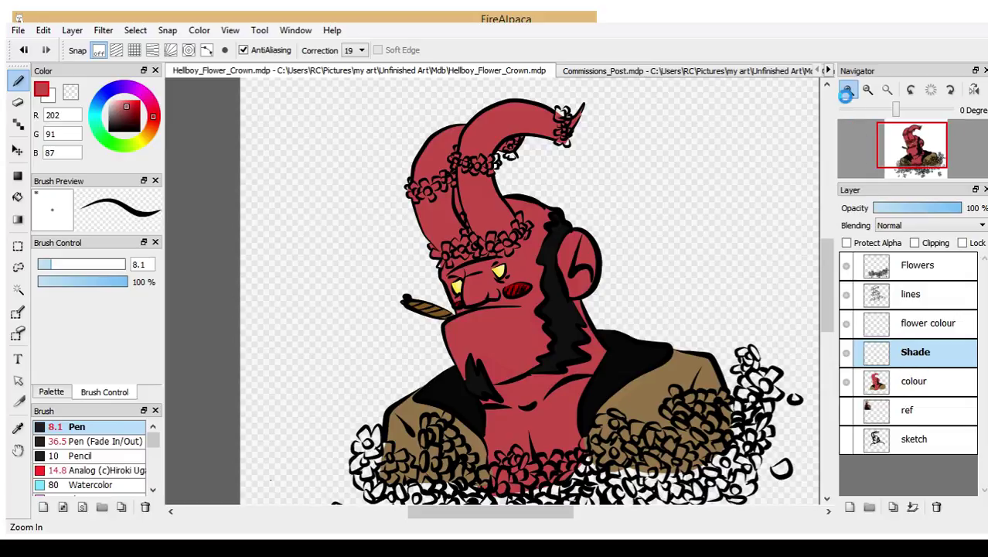
- Set the Pen to dark red, RGB 137, 51, 49, and shade the brow area above the nose on the Shade layer
{"action": "left_click", "coordinate": [848, 91]}
{"action": "left_click", "coordinate": [847, 90]}
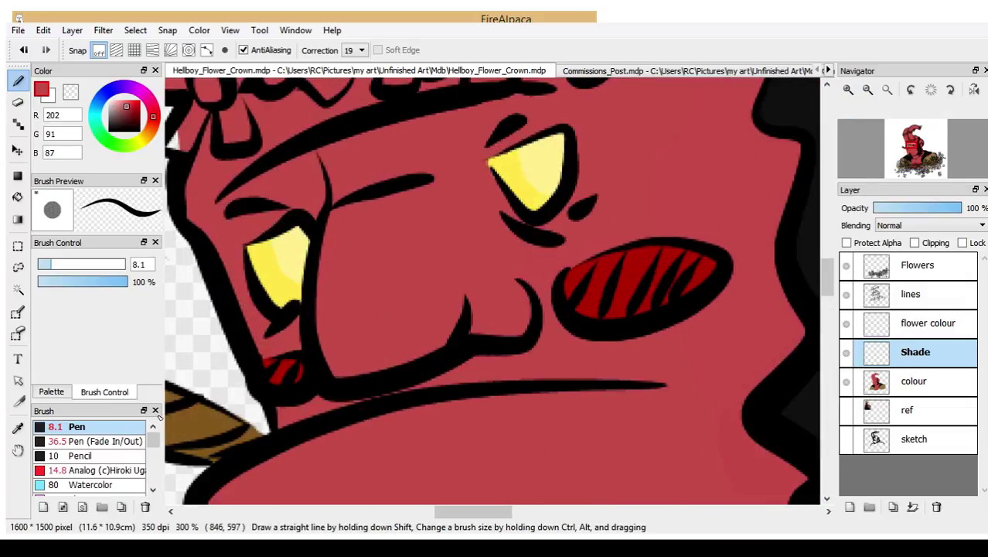
{"action": "left_click", "coordinate": [19, 430]}
{"action": "left_click", "coordinate": [20, 82]}
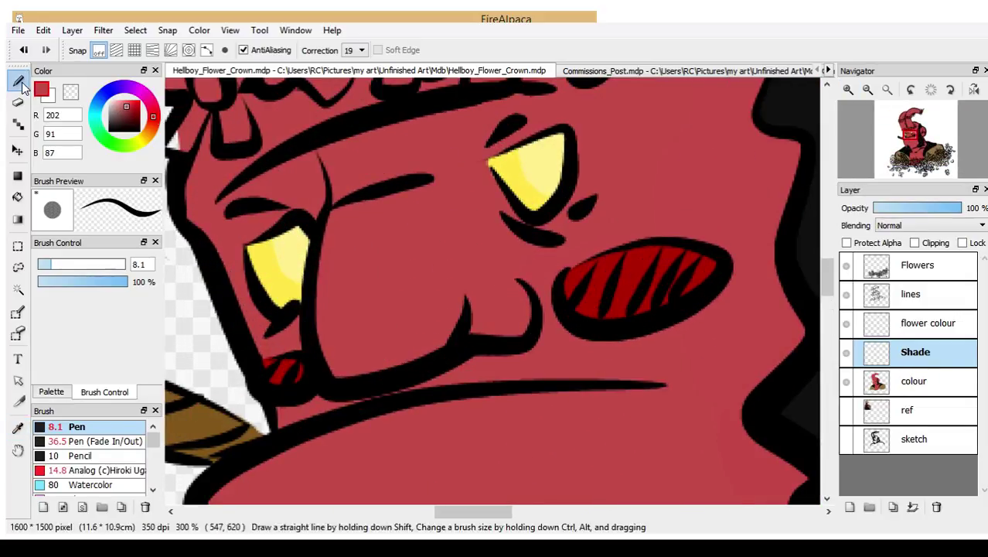
{"action": "left_click_drag", "start_coordinate": [130, 117], "coordinate": [129, 115]}
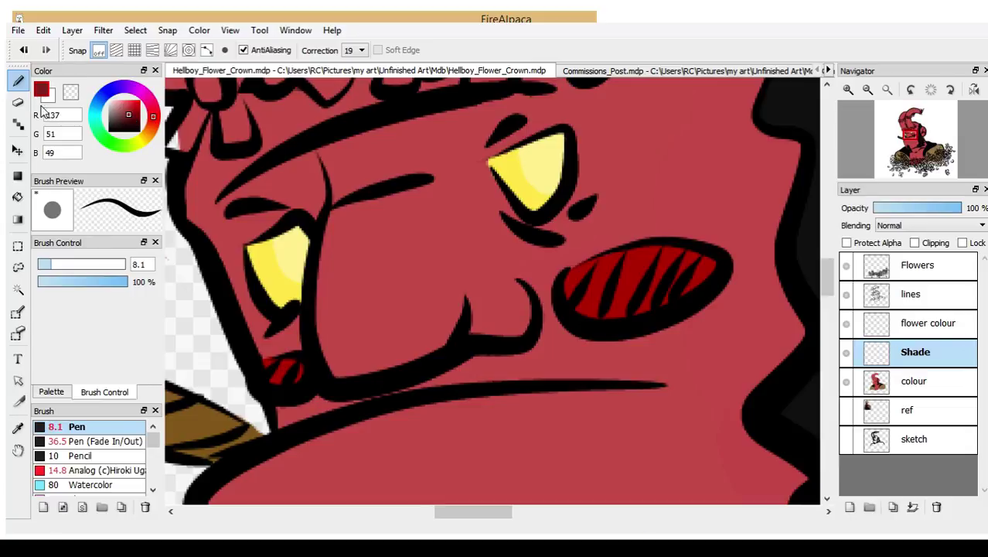
{"action": "mouse_move", "coordinate": [327, 205]}
{"action": "left_mouse_down"}
{"action": "mouse_move", "coordinate": [399, 179]}
{"action": "mouse_move", "coordinate": [371, 184]}
{"action": "left_mouse_up"}
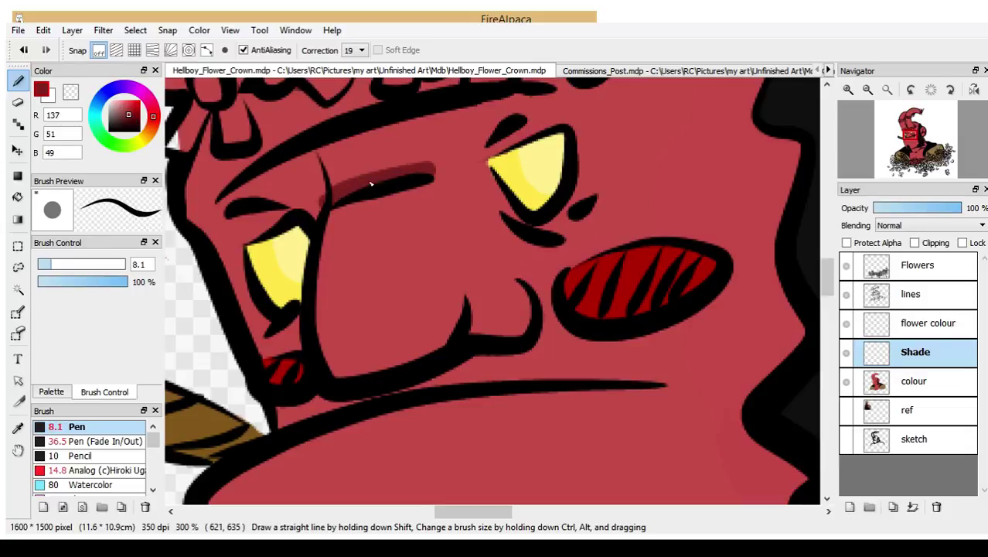
{"action": "mouse_move", "coordinate": [430, 173]}
{"action": "left_mouse_down"}
{"action": "mouse_move", "coordinate": [457, 117]}
{"action": "mouse_move", "coordinate": [395, 163]}
{"action": "left_mouse_up"}
{"action": "mouse_move", "coordinate": [324, 191]}
{"action": "left_mouse_down"}
{"action": "mouse_move", "coordinate": [339, 171]}
{"action": "mouse_move", "coordinate": [392, 150]}
{"action": "mouse_move", "coordinate": [313, 166]}
{"action": "mouse_move", "coordinate": [411, 138]}
{"action": "mouse_move", "coordinate": [324, 157]}
{"action": "mouse_move", "coordinate": [436, 116]}
{"action": "mouse_move", "coordinate": [364, 163]}
{"action": "mouse_move", "coordinate": [434, 126]}
{"action": "left_mouse_up"}
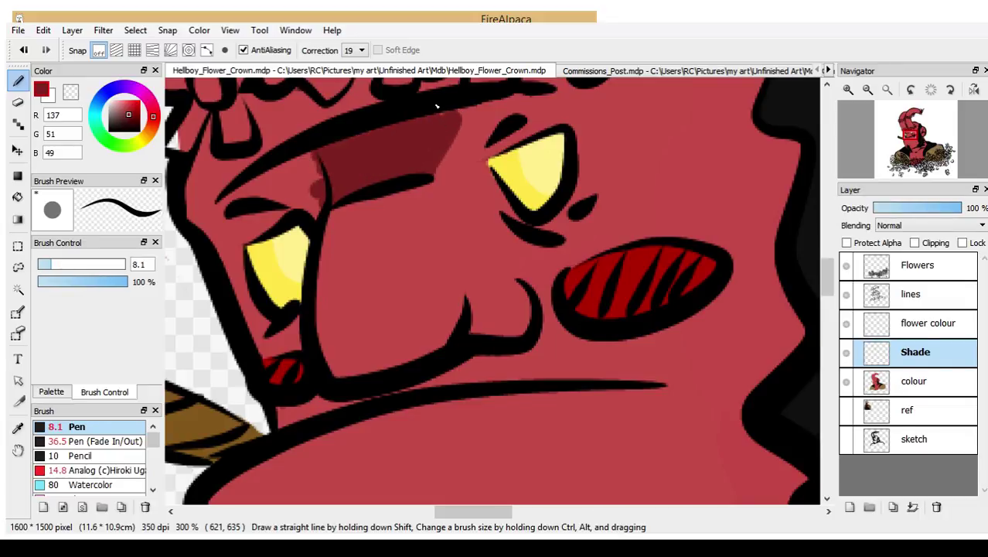
- Paint dark red shading along the underside of the nose and nostril, and in the area between the nose and mouth line
{"action": "mouse_move", "coordinate": [321, 360]}
{"action": "left_mouse_down"}
{"action": "mouse_move", "coordinate": [443, 334]}
{"action": "mouse_move", "coordinate": [476, 303]}
{"action": "mouse_move", "coordinate": [439, 356]}
{"action": "mouse_move", "coordinate": [335, 374]}
{"action": "mouse_move", "coordinate": [408, 368]}
{"action": "left_mouse_up"}
{"action": "mouse_move", "coordinate": [466, 312]}
{"action": "left_mouse_down"}
{"action": "mouse_move", "coordinate": [537, 317]}
{"action": "mouse_move", "coordinate": [503, 344]}
{"action": "mouse_move", "coordinate": [467, 322]}
{"action": "left_mouse_up"}
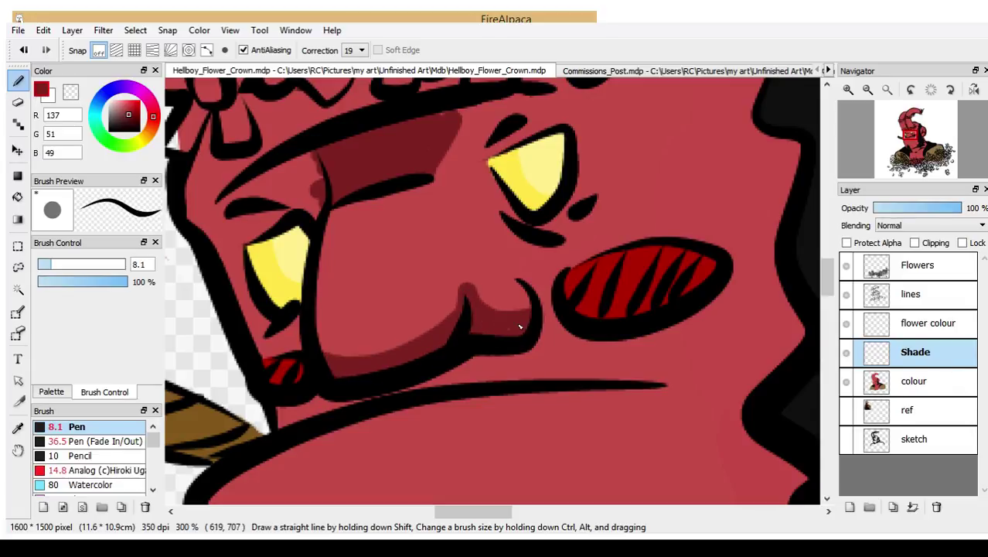
{"action": "mouse_move", "coordinate": [270, 429]}
{"action": "left_mouse_down"}
{"action": "mouse_move", "coordinate": [360, 412]}
{"action": "mouse_move", "coordinate": [274, 415]}
{"action": "mouse_move", "coordinate": [358, 406]}
{"action": "left_mouse_up"}
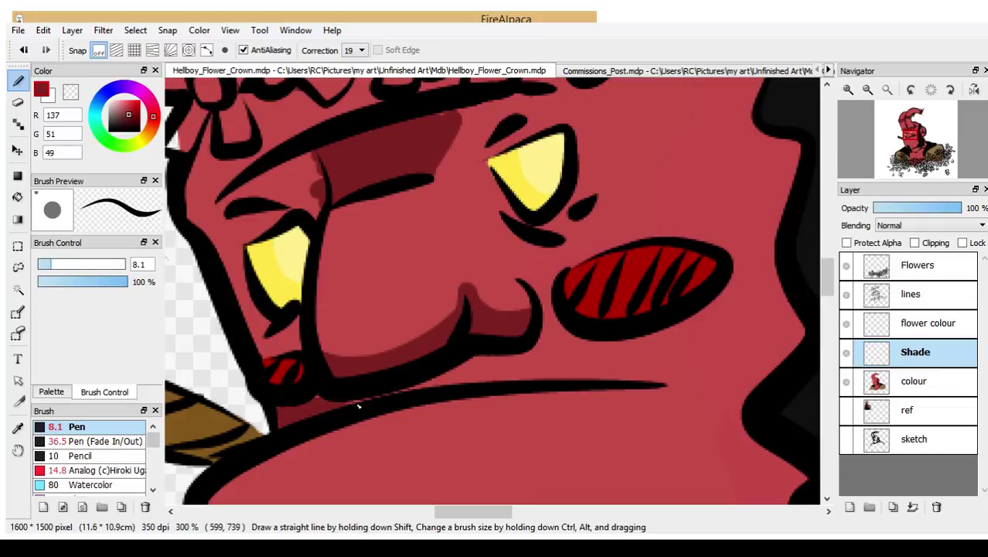
{"action": "mouse_move", "coordinate": [407, 387]}
{"action": "left_mouse_down"}
{"action": "mouse_move", "coordinate": [492, 374]}
{"action": "mouse_move", "coordinate": [416, 385]}
{"action": "mouse_move", "coordinate": [532, 351]}
{"action": "mouse_move", "coordinate": [544, 327]}
{"action": "left_mouse_up"}
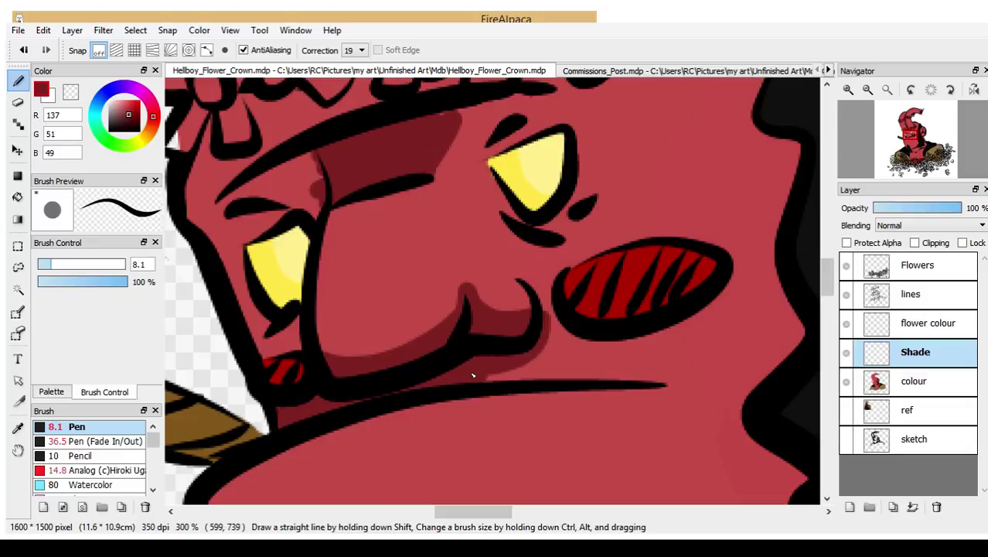
{"action": "mouse_move", "coordinate": [473, 376]}
{"action": "left_mouse_down"}
{"action": "mouse_move", "coordinate": [510, 367]}
{"action": "mouse_move", "coordinate": [540, 341]}
{"action": "left_mouse_up"}
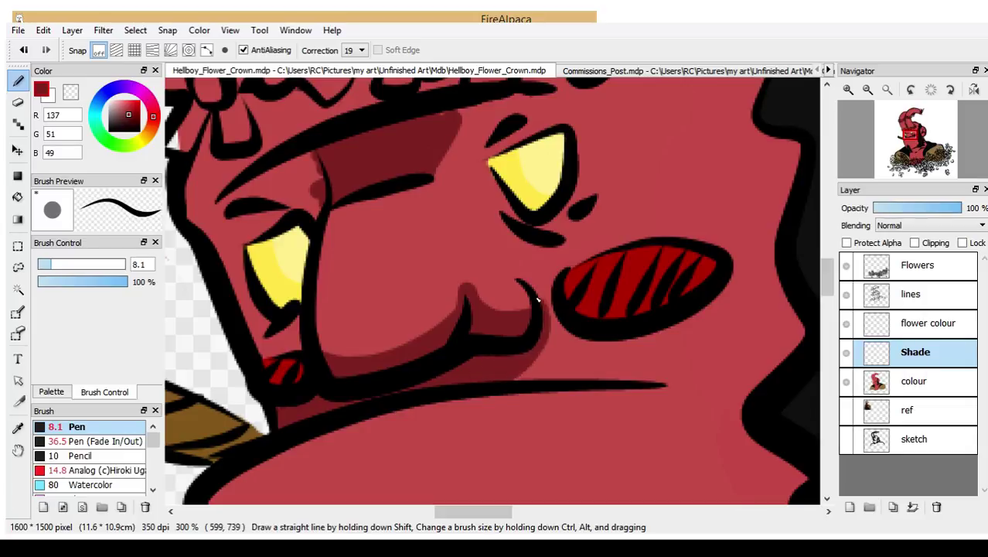
{"action": "left_click_drag", "start_coordinate": [539, 300], "coordinate": [523, 280]}
- Shade around and beneath both eyes, and extend the dark red brow shadow across the forehead under the brow line
{"action": "mouse_move", "coordinate": [496, 197]}
{"action": "left_mouse_down"}
{"action": "mouse_move", "coordinate": [519, 234]}
{"action": "mouse_move", "coordinate": [576, 245]}
{"action": "mouse_move", "coordinate": [542, 227]}
{"action": "mouse_move", "coordinate": [590, 209]}
{"action": "mouse_move", "coordinate": [557, 221]}
{"action": "left_mouse_up"}
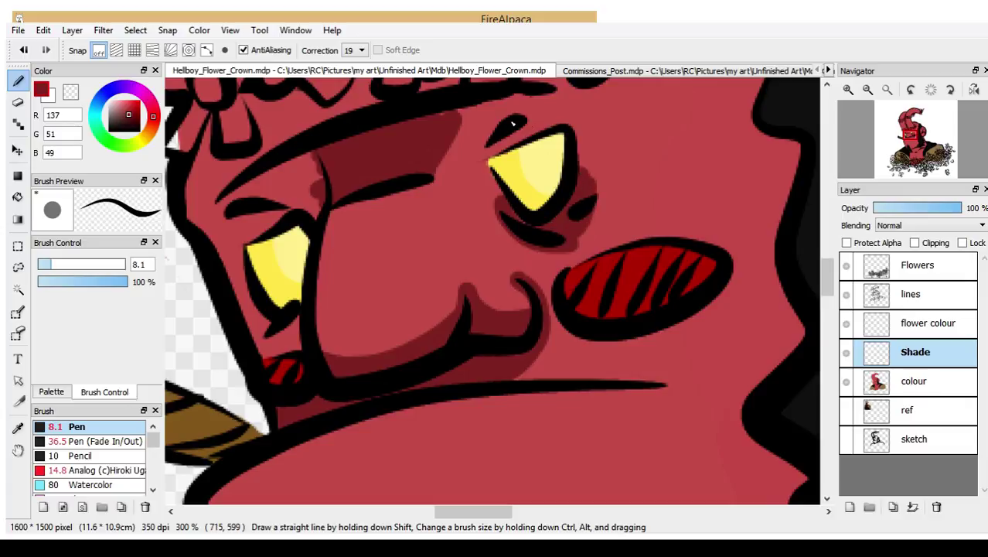
{"action": "mouse_move", "coordinate": [484, 148]}
{"action": "left_mouse_down"}
{"action": "mouse_move", "coordinate": [523, 116]}
{"action": "mouse_move", "coordinate": [540, 133]}
{"action": "left_mouse_up"}
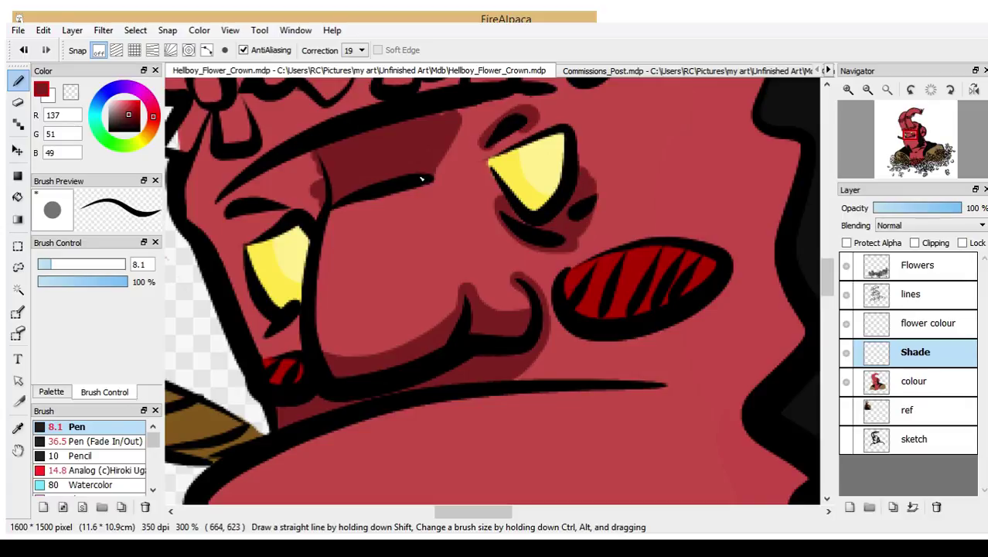
{"action": "mouse_move", "coordinate": [421, 180]}
{"action": "left_mouse_down"}
{"action": "mouse_move", "coordinate": [483, 122]}
{"action": "mouse_move", "coordinate": [532, 95]}
{"action": "mouse_move", "coordinate": [577, 90]}
{"action": "mouse_move", "coordinate": [425, 124]}
{"action": "left_mouse_up"}
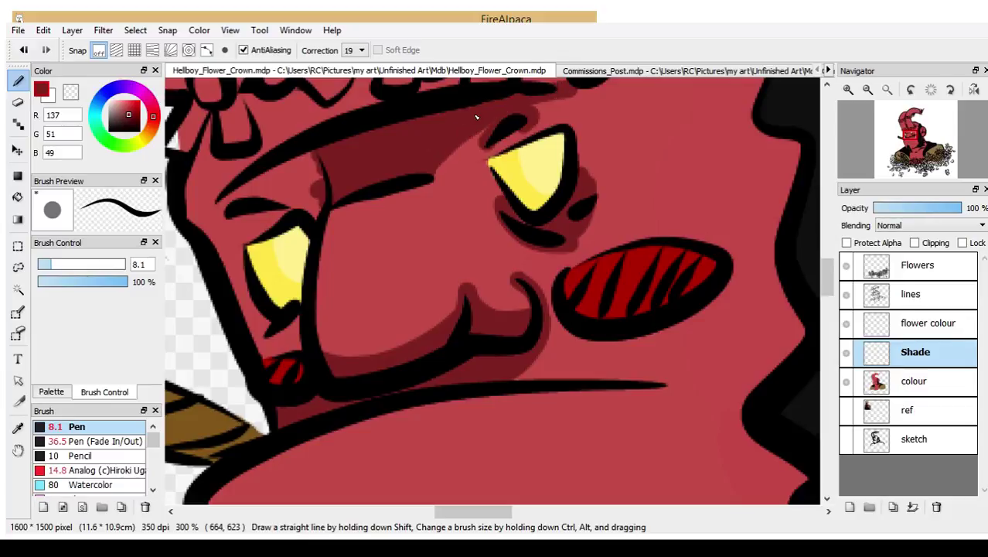
{"action": "mouse_move", "coordinate": [219, 207]}
{"action": "left_mouse_down"}
{"action": "mouse_move", "coordinate": [327, 219]}
{"action": "mouse_move", "coordinate": [227, 196]}
{"action": "mouse_move", "coordinate": [306, 175]}
{"action": "mouse_move", "coordinate": [276, 171]}
{"action": "left_mouse_up"}
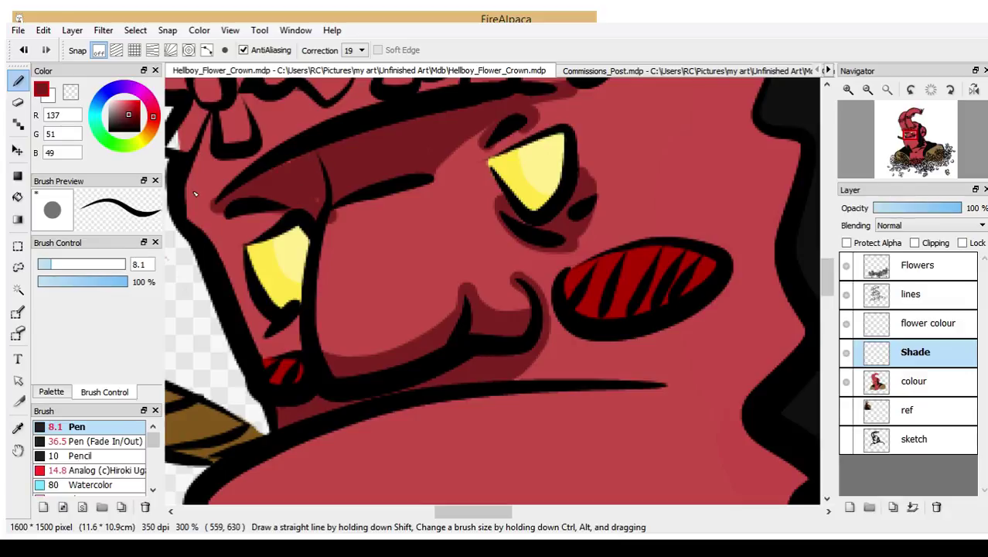
{"action": "mouse_move", "coordinate": [195, 193]}
{"action": "left_mouse_down"}
{"action": "mouse_move", "coordinate": [220, 186]}
{"action": "mouse_move", "coordinate": [193, 214]}
{"action": "mouse_move", "coordinate": [207, 211]}
{"action": "left_mouse_up"}
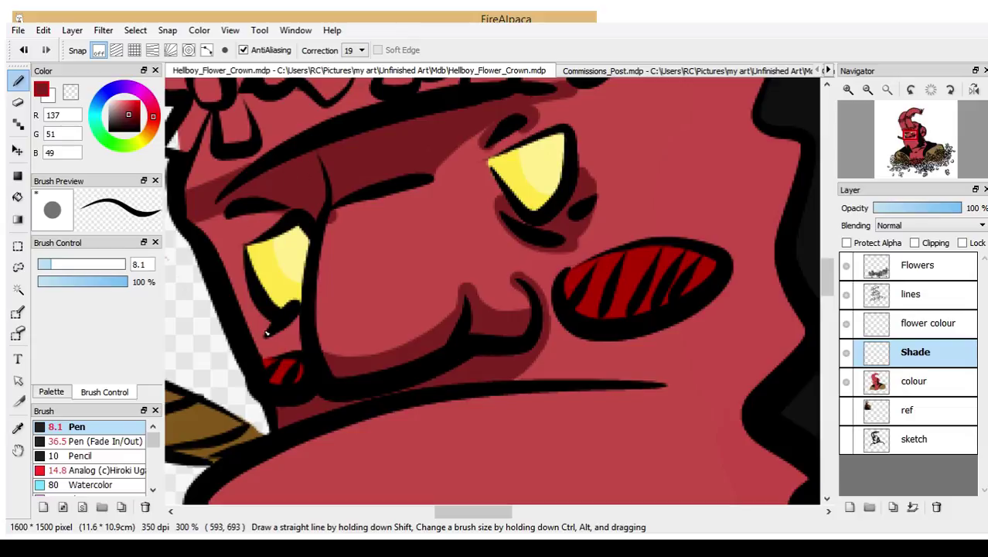
{"action": "left_click_drag", "start_coordinate": [269, 325], "coordinate": [308, 323]}
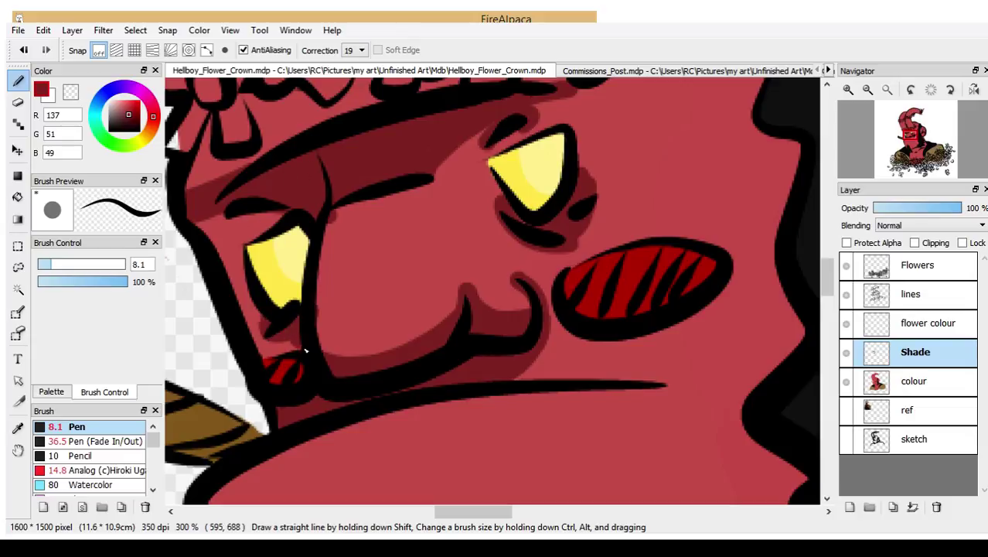
{"action": "mouse_move", "coordinate": [912, 143]}
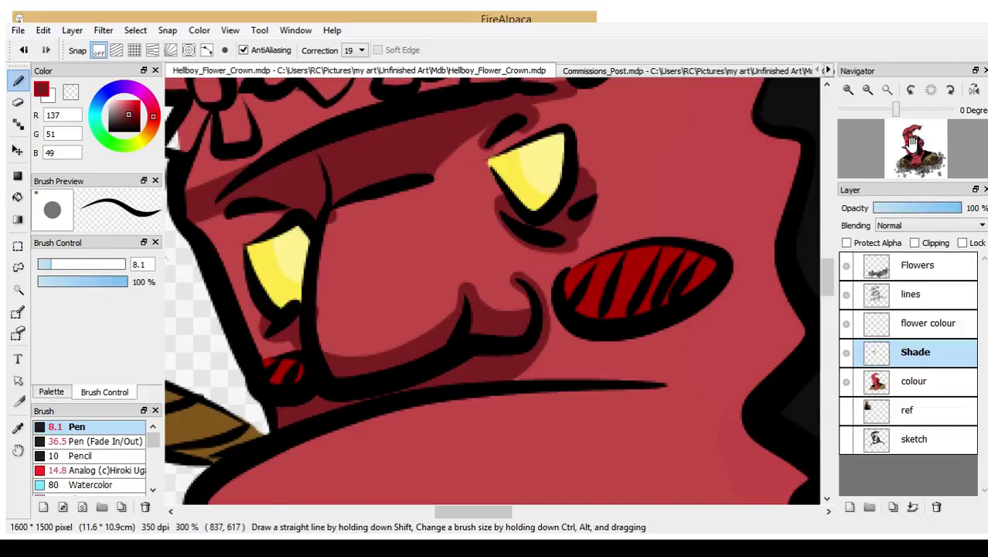
{"action": "left_click_drag", "start_coordinate": [913, 143], "coordinate": [912, 141]}
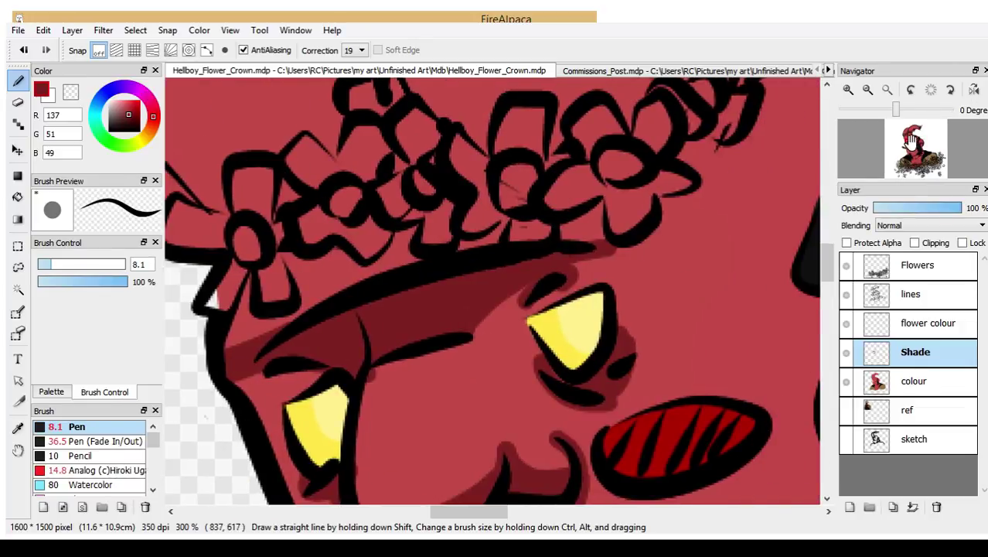
- Paint dark red shadow on the forehead along the lower edge of the flower crown and around its outermost petals
{"action": "mouse_move", "coordinate": [248, 296]}
{"action": "left_mouse_down"}
{"action": "mouse_move", "coordinate": [257, 324]}
{"action": "mouse_move", "coordinate": [321, 312]}
{"action": "mouse_move", "coordinate": [287, 320]}
{"action": "mouse_move", "coordinate": [321, 300]}
{"action": "mouse_move", "coordinate": [307, 257]}
{"action": "mouse_move", "coordinate": [299, 268]}
{"action": "mouse_move", "coordinate": [314, 311]}
{"action": "mouse_move", "coordinate": [282, 251]}
{"action": "mouse_move", "coordinate": [320, 274]}
{"action": "mouse_move", "coordinate": [506, 232]}
{"action": "mouse_move", "coordinate": [484, 247]}
{"action": "mouse_move", "coordinate": [511, 224]}
{"action": "left_mouse_up"}
{"action": "left_click_drag", "start_coordinate": [565, 242], "coordinate": [593, 210]}
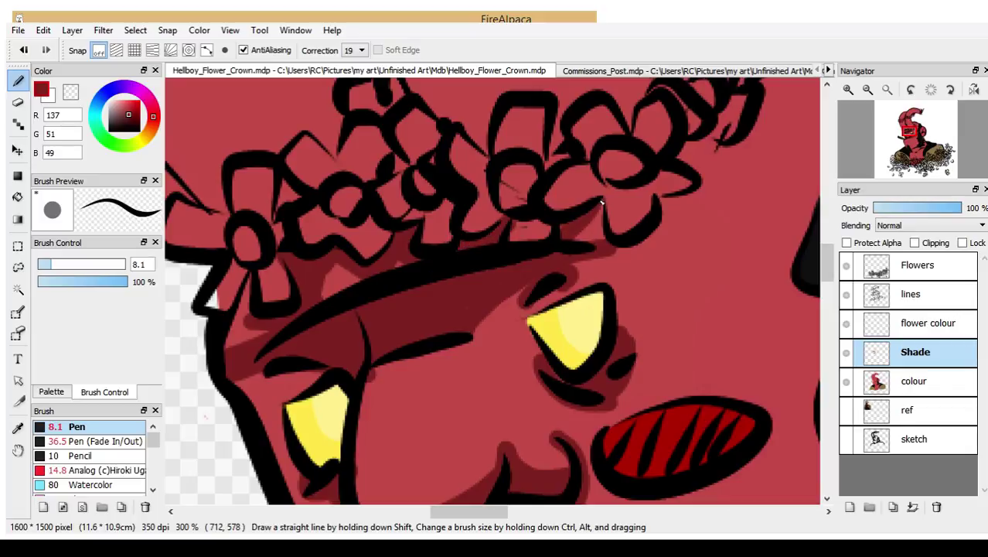
{"action": "mouse_move", "coordinate": [619, 241]}
{"action": "left_mouse_down"}
{"action": "mouse_move", "coordinate": [653, 237]}
{"action": "mouse_move", "coordinate": [666, 201]}
{"action": "left_mouse_up"}
{"action": "left_click_drag", "start_coordinate": [648, 246], "coordinate": [659, 241]}
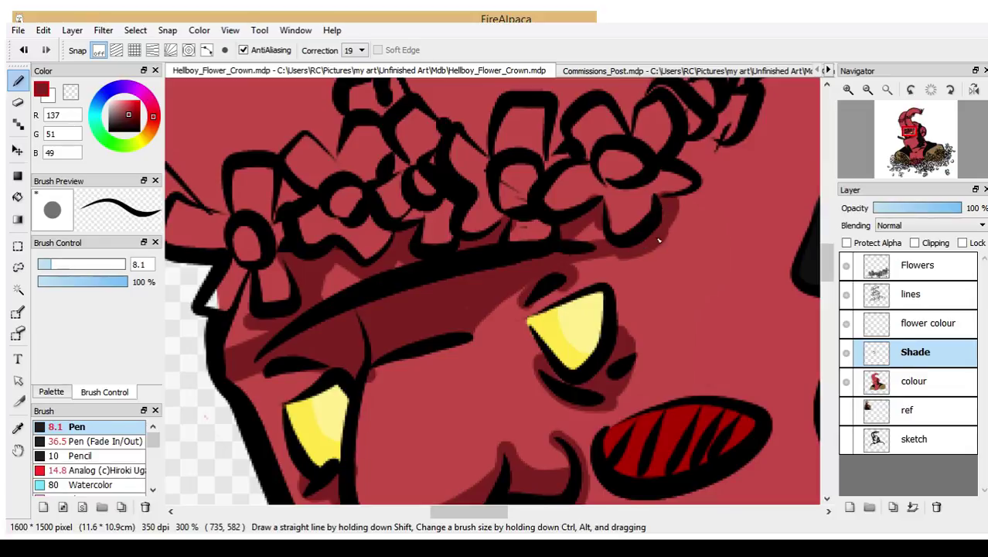
{"action": "mouse_move", "coordinate": [670, 202]}
{"action": "left_mouse_down"}
{"action": "mouse_move", "coordinate": [698, 188]}
{"action": "mouse_move", "coordinate": [703, 176]}
{"action": "mouse_move", "coordinate": [681, 165]}
{"action": "mouse_move", "coordinate": [708, 133]}
{"action": "left_mouse_up"}
- Extend the dark red shadow around the crown's far end and shade the front horn's base just above the flowers
{"action": "left_click_drag", "start_coordinate": [920, 148], "coordinate": [913, 140]}
{"action": "mouse_move", "coordinate": [511, 264]}
{"action": "left_mouse_down"}
{"action": "mouse_move", "coordinate": [550, 254]}
{"action": "mouse_move", "coordinate": [580, 195]}
{"action": "left_mouse_up"}
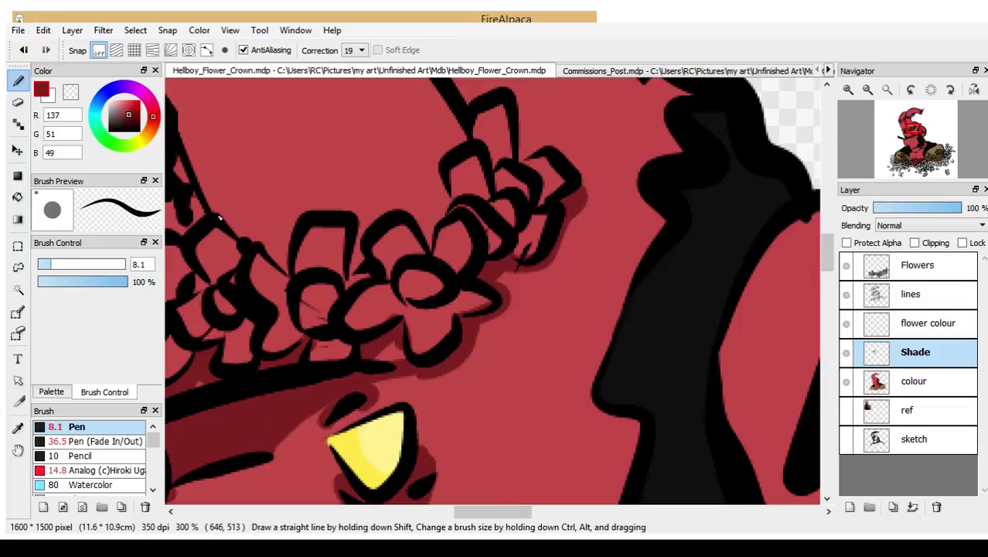
{"action": "mouse_move", "coordinate": [223, 222]}
{"action": "left_mouse_down"}
{"action": "mouse_move", "coordinate": [250, 231]}
{"action": "mouse_move", "coordinate": [361, 225]}
{"action": "mouse_move", "coordinate": [422, 196]}
{"action": "mouse_move", "coordinate": [468, 118]}
{"action": "mouse_move", "coordinate": [422, 234]}
{"action": "mouse_move", "coordinate": [442, 204]}
{"action": "mouse_move", "coordinate": [429, 198]}
{"action": "mouse_move", "coordinate": [444, 215]}
{"action": "mouse_move", "coordinate": [418, 256]}
{"action": "mouse_move", "coordinate": [222, 230]}
{"action": "mouse_move", "coordinate": [347, 248]}
{"action": "mouse_move", "coordinate": [259, 263]}
{"action": "mouse_move", "coordinate": [348, 267]}
{"action": "mouse_move", "coordinate": [224, 246]}
{"action": "mouse_move", "coordinate": [290, 277]}
{"action": "mouse_move", "coordinate": [392, 283]}
{"action": "mouse_move", "coordinate": [389, 257]}
{"action": "mouse_move", "coordinate": [345, 272]}
{"action": "left_mouse_up"}
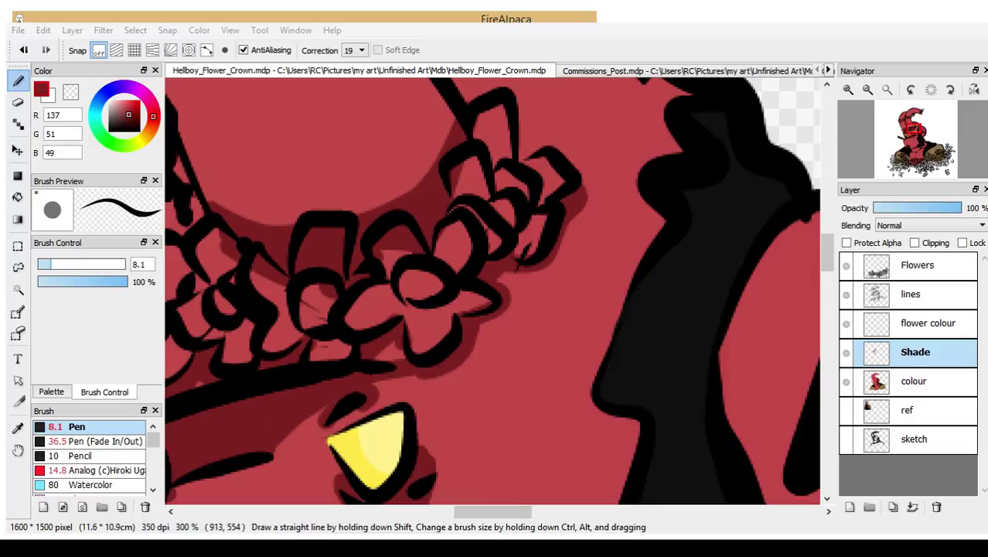
- Add a layer named flower shade directly above the flower colour layer, and return to the shade layer
{"action": "left_click", "coordinate": [850, 506]}
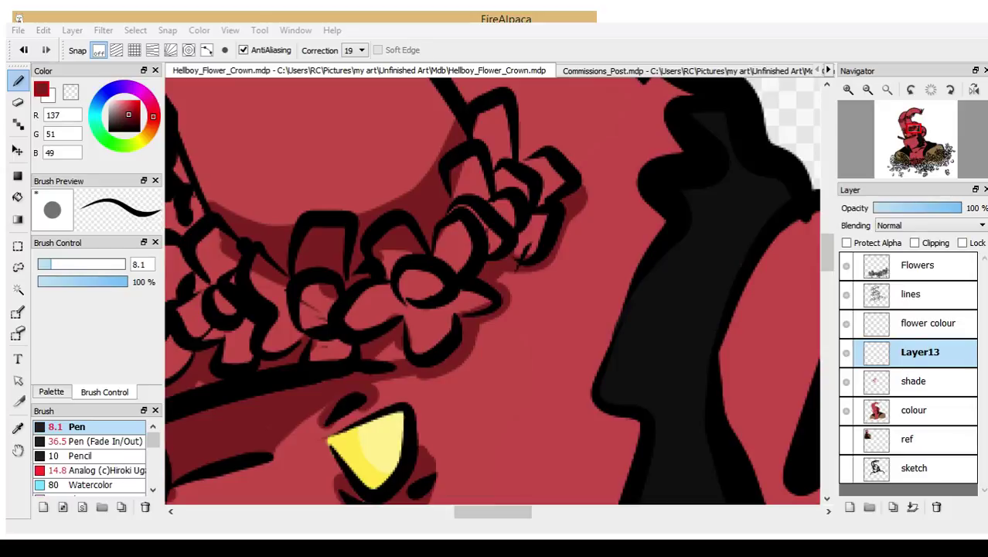
{"action": "left_click", "coordinate": [912, 365]}
{"action": "left_click_drag", "start_coordinate": [913, 365], "coordinate": [925, 317]}
{"action": "left_click", "coordinate": [930, 384]}
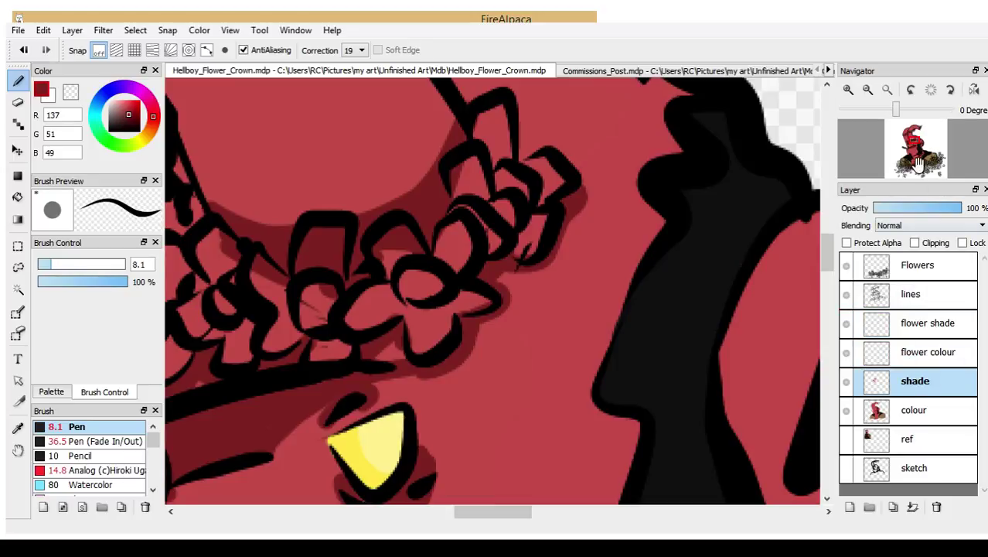
- Erase the red fill from the narrow gap between the two horns on the colour layer
{"action": "left_click_drag", "start_coordinate": [916, 144], "coordinate": [910, 139]}
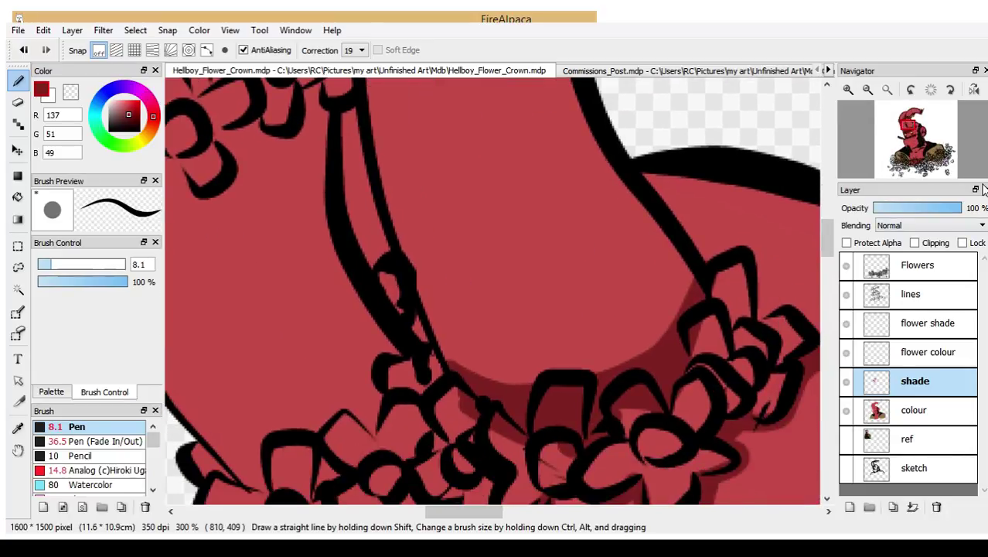
{"action": "left_click_drag", "start_coordinate": [913, 143], "coordinate": [906, 138]}
{"action": "left_click", "coordinate": [17, 101]}
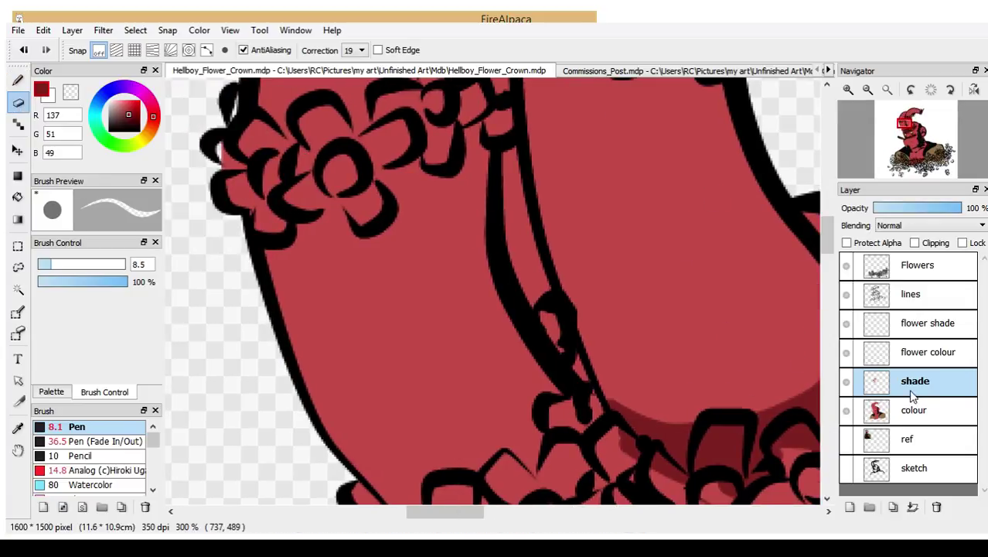
{"action": "left_click", "coordinate": [913, 410]}
{"action": "left_click_drag", "start_coordinate": [509, 152], "coordinate": [507, 254]}
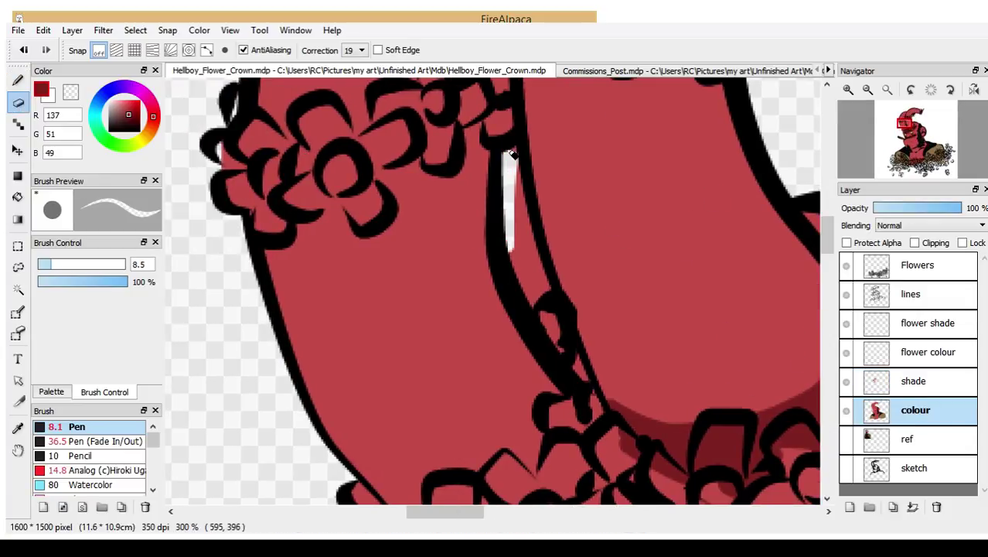
{"action": "mouse_move", "coordinate": [513, 155]}
{"action": "left_mouse_down"}
{"action": "mouse_move", "coordinate": [546, 289]}
{"action": "mouse_move", "coordinate": [533, 301]}
{"action": "mouse_move", "coordinate": [515, 228]}
{"action": "mouse_move", "coordinate": [536, 298]}
{"action": "left_mouse_up"}
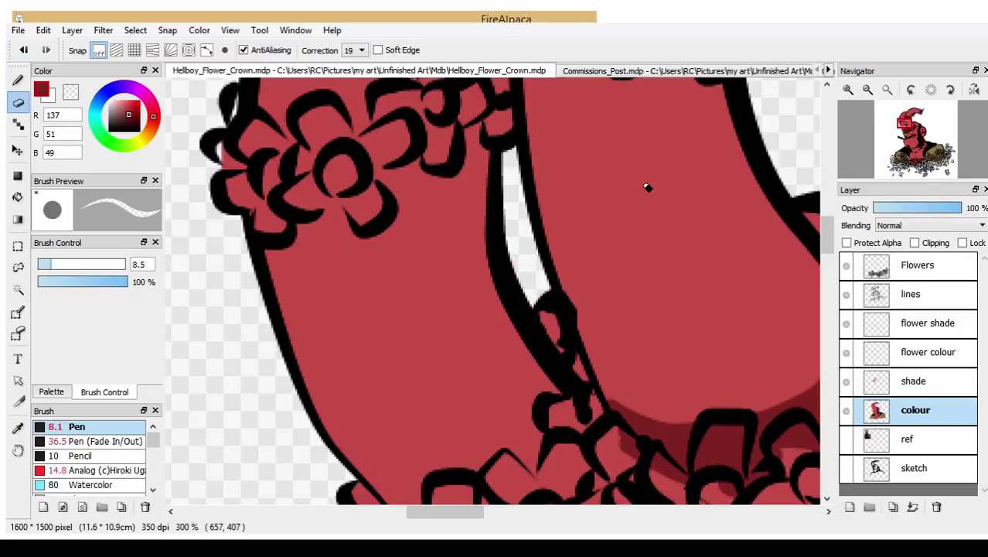
- Paint dark red shadow with the Pen on the shade layer beneath the flower garland of the rear horn
{"action": "left_click", "coordinate": [911, 379]}
{"action": "key", "text": "b"}
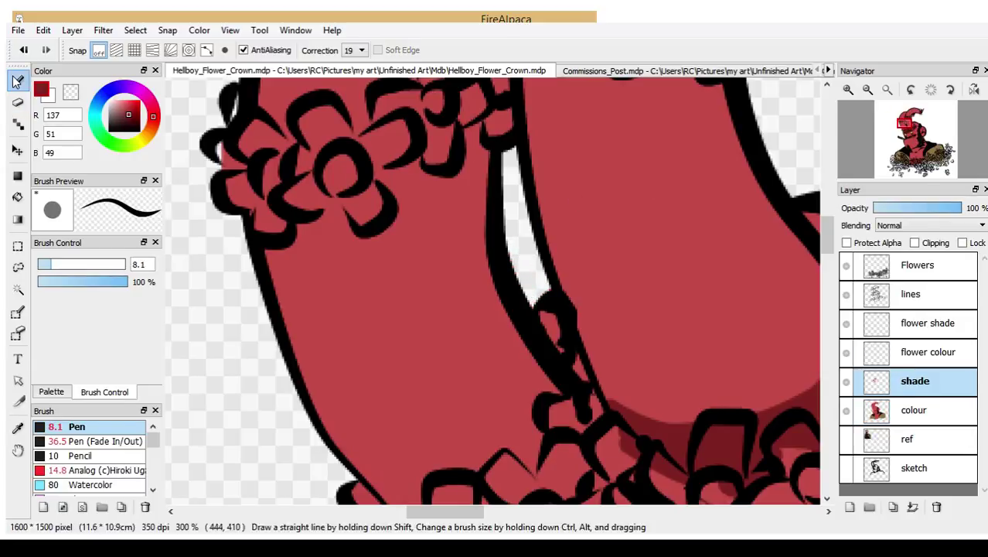
{"action": "mouse_move", "coordinate": [271, 253]}
{"action": "left_mouse_down"}
{"action": "mouse_move", "coordinate": [305, 245]}
{"action": "mouse_move", "coordinate": [304, 226]}
{"action": "mouse_move", "coordinate": [327, 228]}
{"action": "mouse_move", "coordinate": [344, 207]}
{"action": "mouse_move", "coordinate": [336, 213]}
{"action": "mouse_move", "coordinate": [355, 239]}
{"action": "mouse_move", "coordinate": [381, 247]}
{"action": "mouse_move", "coordinate": [406, 204]}
{"action": "mouse_move", "coordinate": [483, 176]}
{"action": "mouse_move", "coordinate": [478, 136]}
{"action": "mouse_move", "coordinate": [471, 159]}
{"action": "mouse_move", "coordinate": [481, 120]}
{"action": "left_mouse_up"}
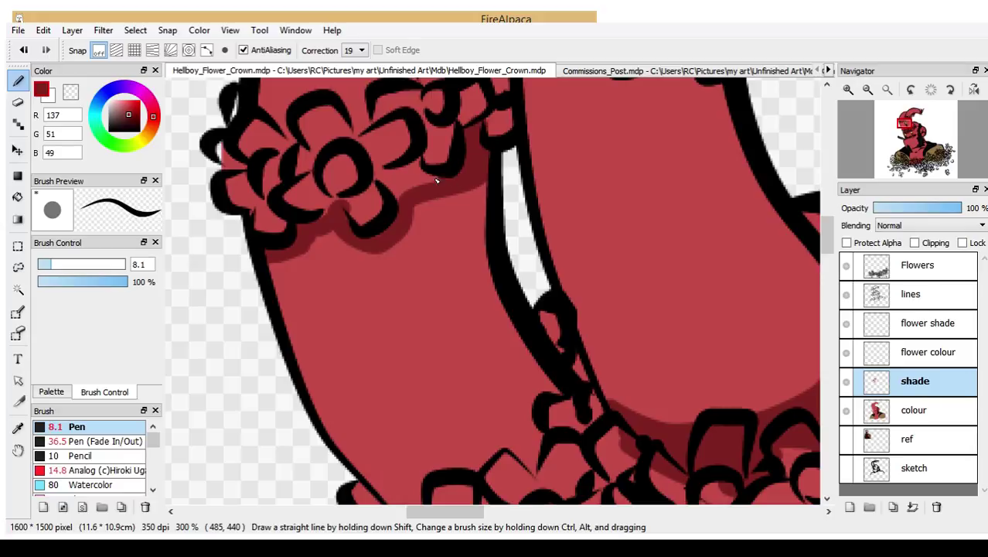
{"action": "mouse_move", "coordinate": [437, 180]}
{"action": "left_mouse_down"}
{"action": "mouse_move", "coordinate": [376, 171]}
{"action": "mouse_move", "coordinate": [408, 205]}
{"action": "mouse_move", "coordinate": [393, 184]}
{"action": "mouse_move", "coordinate": [415, 184]}
{"action": "mouse_move", "coordinate": [384, 186]}
{"action": "left_mouse_up"}
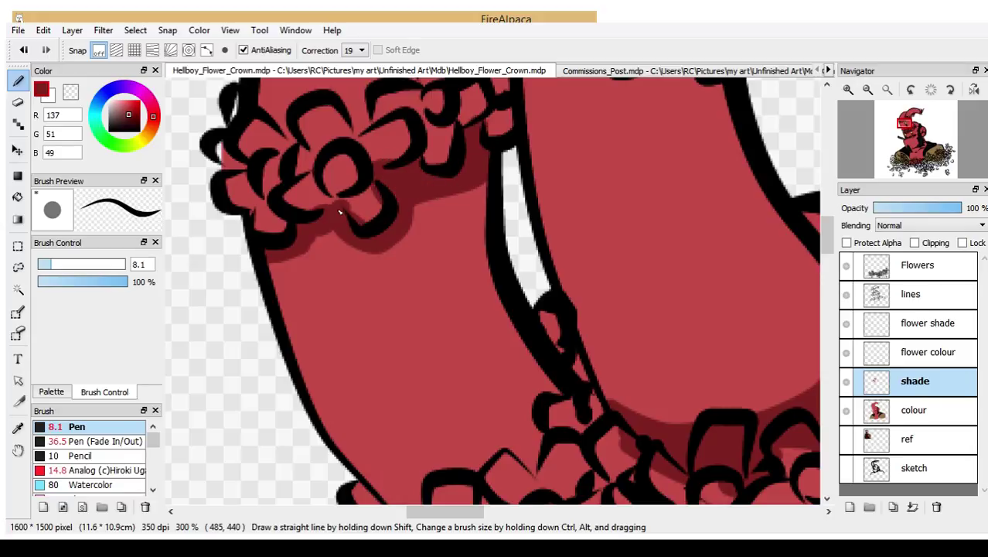
{"action": "mouse_move", "coordinate": [337, 222]}
{"action": "left_mouse_down"}
{"action": "mouse_move", "coordinate": [318, 243]}
{"action": "mouse_move", "coordinate": [268, 254]}
{"action": "left_mouse_up"}
- Paint a dark red shadow beneath the flower garland wrapped around the front horn
{"action": "left_click", "coordinate": [910, 137]}
{"action": "left_click_drag", "start_coordinate": [910, 137], "coordinate": [913, 138]}
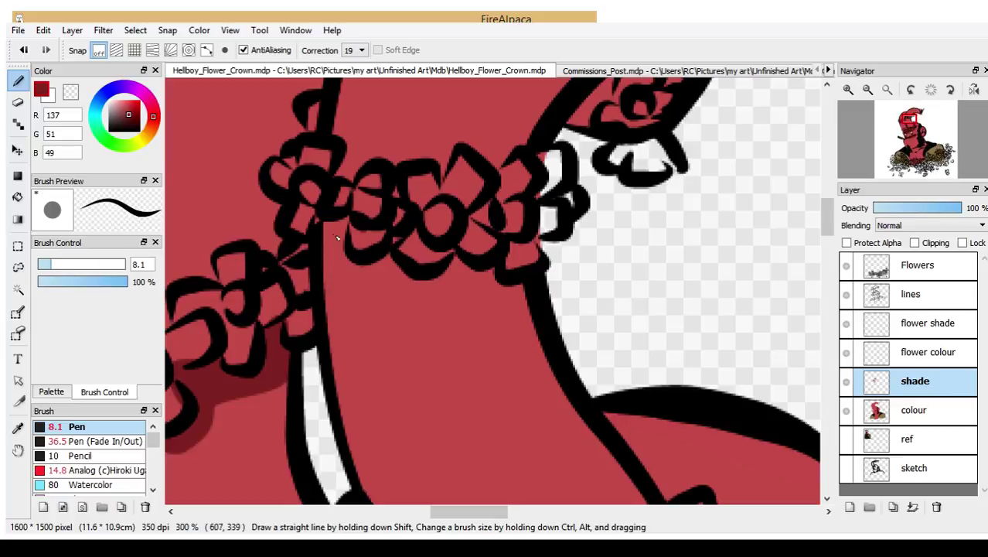
{"action": "mouse_move", "coordinate": [317, 221]}
{"action": "left_mouse_down"}
{"action": "mouse_move", "coordinate": [360, 227]}
{"action": "mouse_move", "coordinate": [332, 227]}
{"action": "mouse_move", "coordinate": [345, 223]}
{"action": "mouse_move", "coordinate": [358, 268]}
{"action": "mouse_move", "coordinate": [402, 256]}
{"action": "mouse_move", "coordinate": [394, 260]}
{"action": "mouse_move", "coordinate": [414, 286]}
{"action": "mouse_move", "coordinate": [529, 292]}
{"action": "left_mouse_up"}
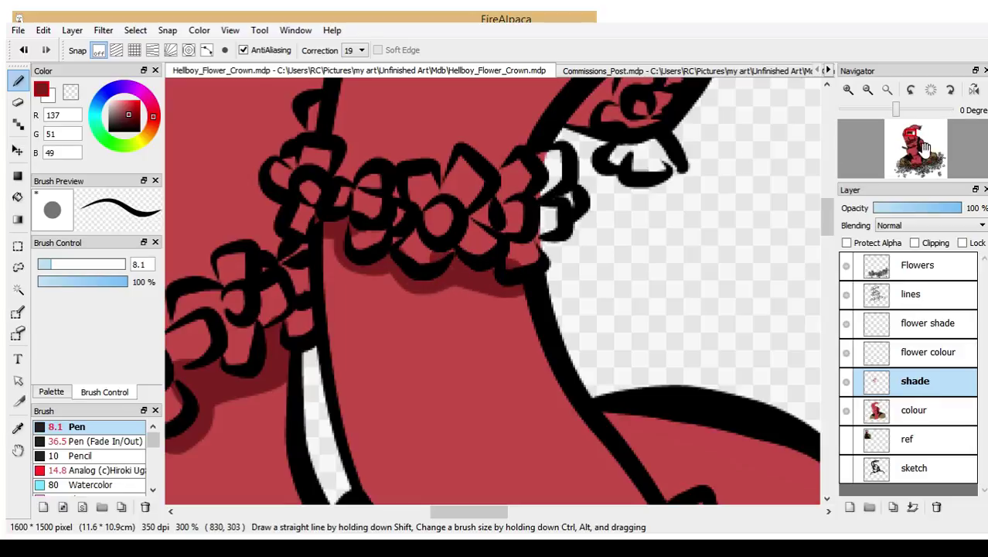
- Shade the rear horn's inner edge below its garland and its base above the crown flowers
{"action": "left_click_drag", "start_coordinate": [912, 131], "coordinate": [908, 138]}
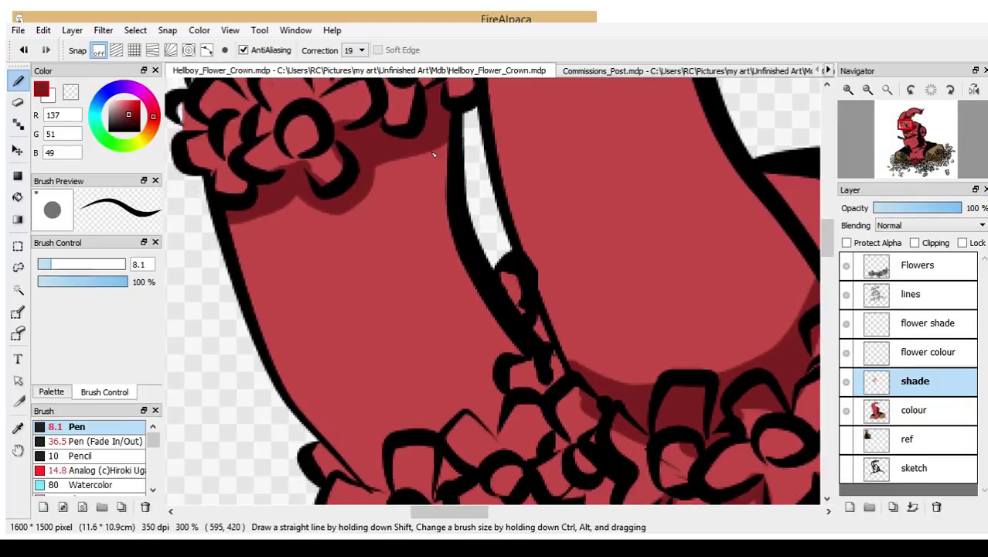
{"action": "mouse_move", "coordinate": [424, 152]}
{"action": "left_mouse_down"}
{"action": "mouse_move", "coordinate": [431, 184]}
{"action": "mouse_move", "coordinate": [476, 331]}
{"action": "mouse_move", "coordinate": [477, 429]}
{"action": "mouse_move", "coordinate": [492, 375]}
{"action": "mouse_move", "coordinate": [468, 283]}
{"action": "left_mouse_up"}
{"action": "mouse_move", "coordinate": [494, 324]}
{"action": "left_mouse_down"}
{"action": "mouse_move", "coordinate": [514, 379]}
{"action": "mouse_move", "coordinate": [483, 442]}
{"action": "left_mouse_up"}
{"action": "mouse_move", "coordinate": [323, 446]}
{"action": "left_mouse_down"}
{"action": "mouse_move", "coordinate": [423, 463]}
{"action": "mouse_move", "coordinate": [380, 484]}
{"action": "mouse_move", "coordinate": [357, 481]}
{"action": "mouse_move", "coordinate": [391, 488]}
{"action": "left_mouse_up"}
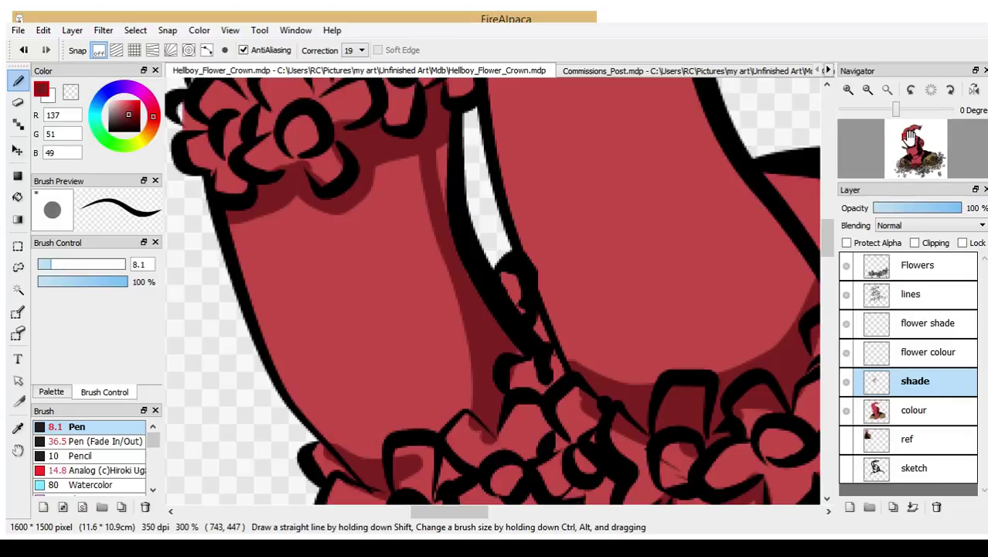
- Shade the upper part of the rear horn where it meets the front horn, down to the garland flowers
{"action": "left_click_drag", "start_coordinate": [917, 147], "coordinate": [914, 130]}
{"action": "mouse_move", "coordinate": [437, 141]}
{"action": "left_mouse_down"}
{"action": "mouse_move", "coordinate": [376, 326]}
{"action": "mouse_move", "coordinate": [319, 411]}
{"action": "mouse_move", "coordinate": [359, 389]}
{"action": "mouse_move", "coordinate": [359, 411]}
{"action": "mouse_move", "coordinate": [362, 364]}
{"action": "mouse_move", "coordinate": [317, 439]}
{"action": "mouse_move", "coordinate": [353, 399]}
{"action": "mouse_move", "coordinate": [305, 423]}
{"action": "mouse_move", "coordinate": [326, 401]}
{"action": "mouse_move", "coordinate": [263, 456]}
{"action": "left_mouse_up"}
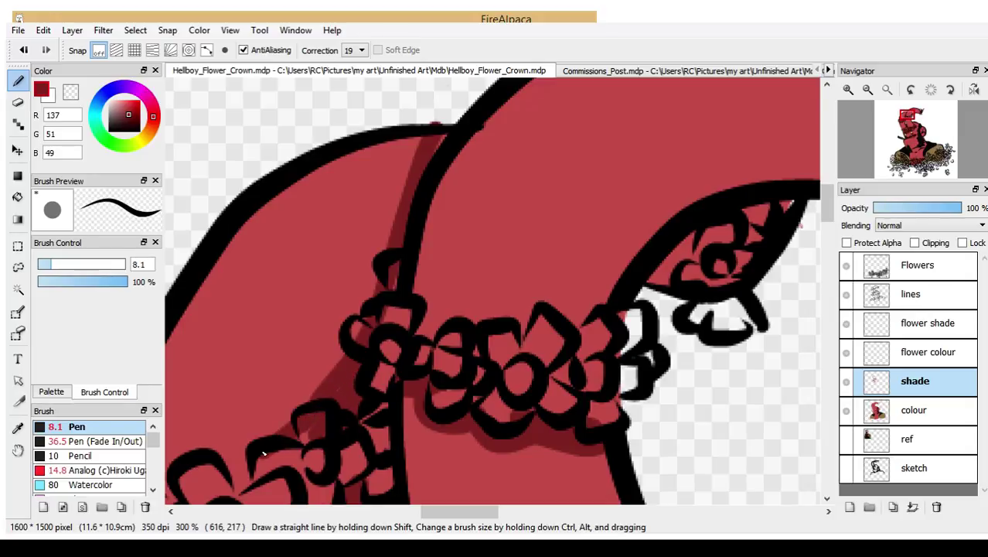
{"action": "mouse_move", "coordinate": [395, 328]}
{"action": "left_mouse_down"}
{"action": "mouse_move", "coordinate": [402, 250]}
{"action": "mouse_move", "coordinate": [401, 327]}
{"action": "left_mouse_up"}
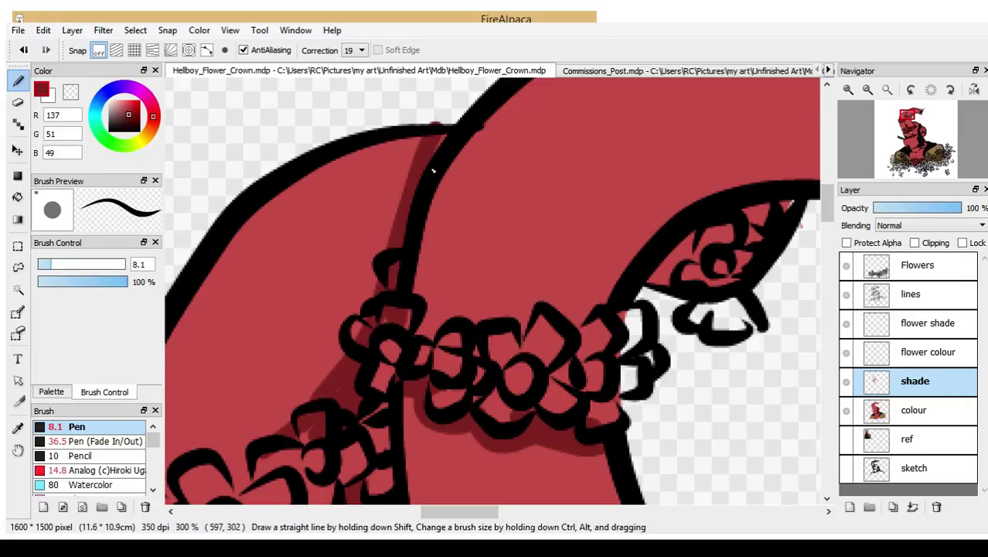
{"action": "scroll", "coordinate": [576, 309], "scroll_direction": "down", "scroll_amount": 3}
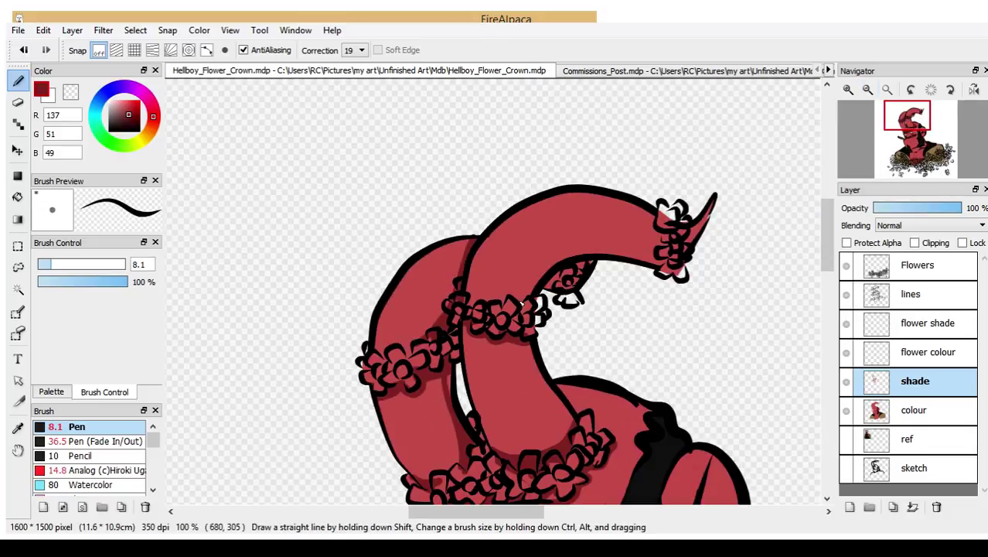
{"action": "mouse_move", "coordinate": [515, 311]}
{"action": "left_mouse_down"}
{"action": "mouse_move", "coordinate": [540, 255]}
{"action": "mouse_move", "coordinate": [578, 246]}
{"action": "mouse_move", "coordinate": [612, 253]}
{"action": "left_mouse_up"}
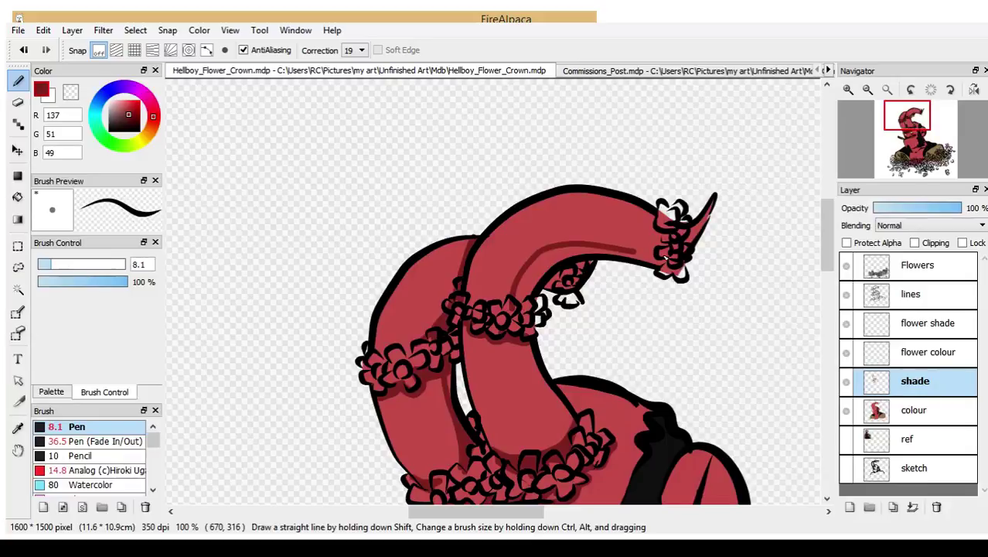
{"action": "key", "text": "ctrl+z"}
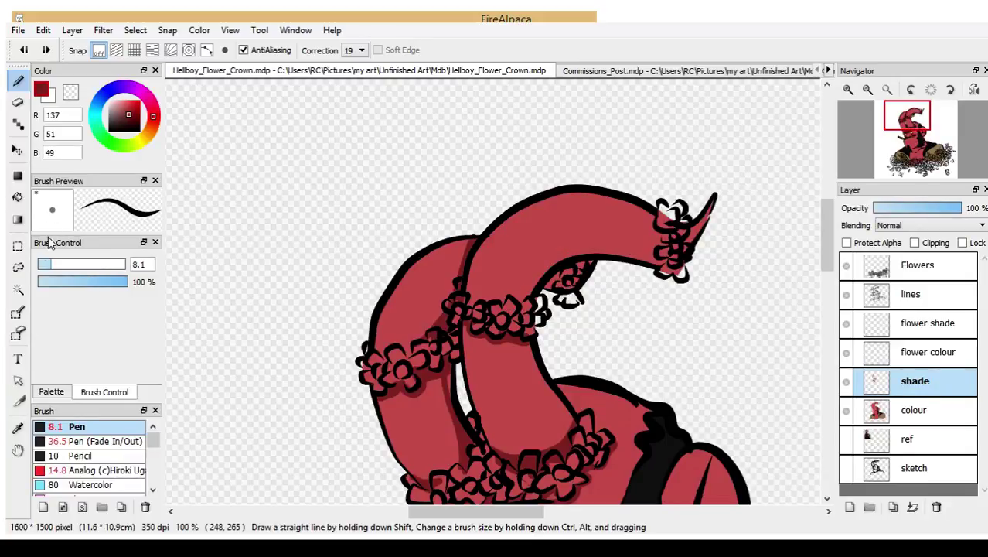
- Set the Pen size to 11.6 and paint a dark red shadow along the inner curve and tip of the front horn
{"action": "left_click", "coordinate": [58, 264]}
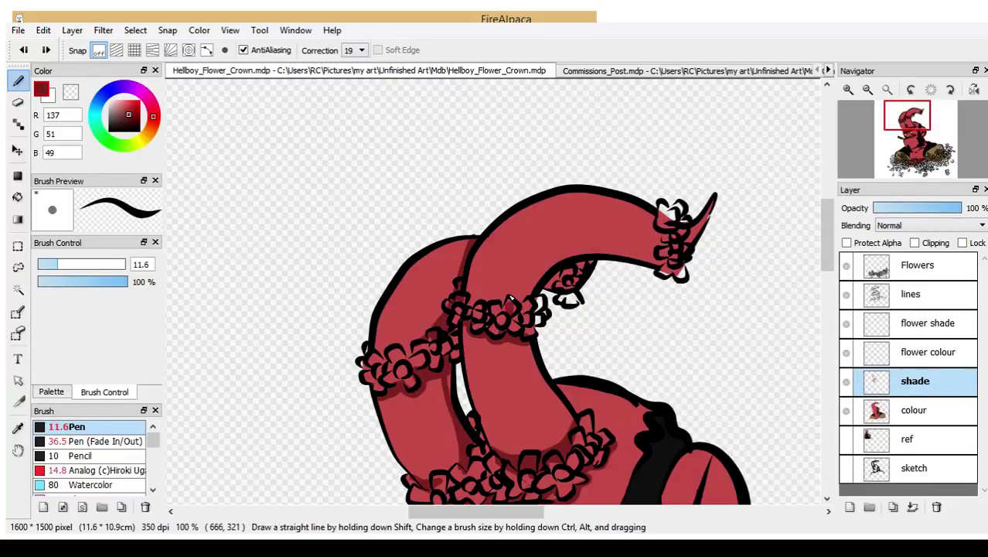
{"action": "mouse_move", "coordinate": [510, 299]}
{"action": "left_mouse_down"}
{"action": "mouse_move", "coordinate": [517, 268]}
{"action": "mouse_move", "coordinate": [564, 247]}
{"action": "mouse_move", "coordinate": [661, 249]}
{"action": "left_mouse_up"}
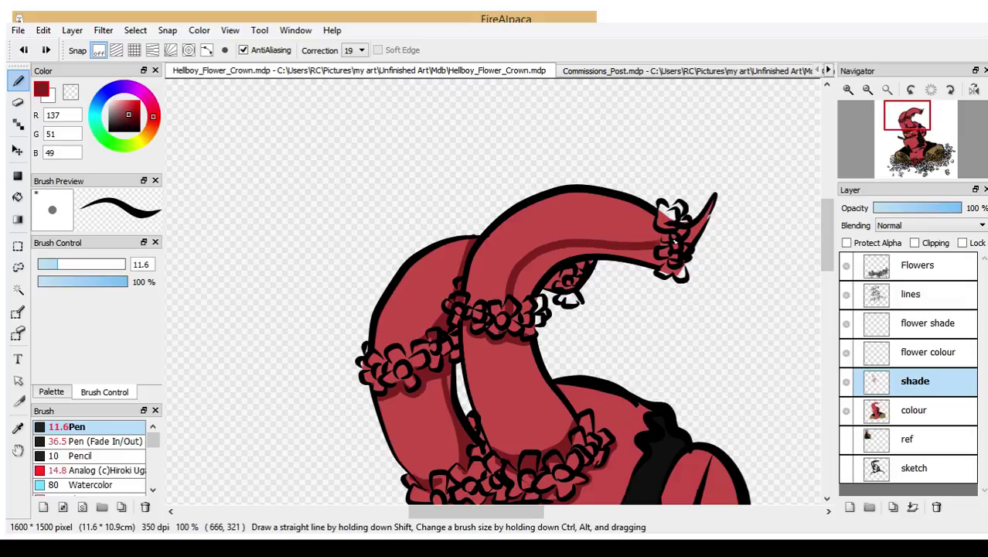
{"action": "mouse_move", "coordinate": [507, 303]}
{"action": "left_mouse_down"}
{"action": "mouse_move", "coordinate": [505, 283]}
{"action": "mouse_move", "coordinate": [550, 241]}
{"action": "mouse_move", "coordinate": [676, 229]}
{"action": "left_mouse_up"}
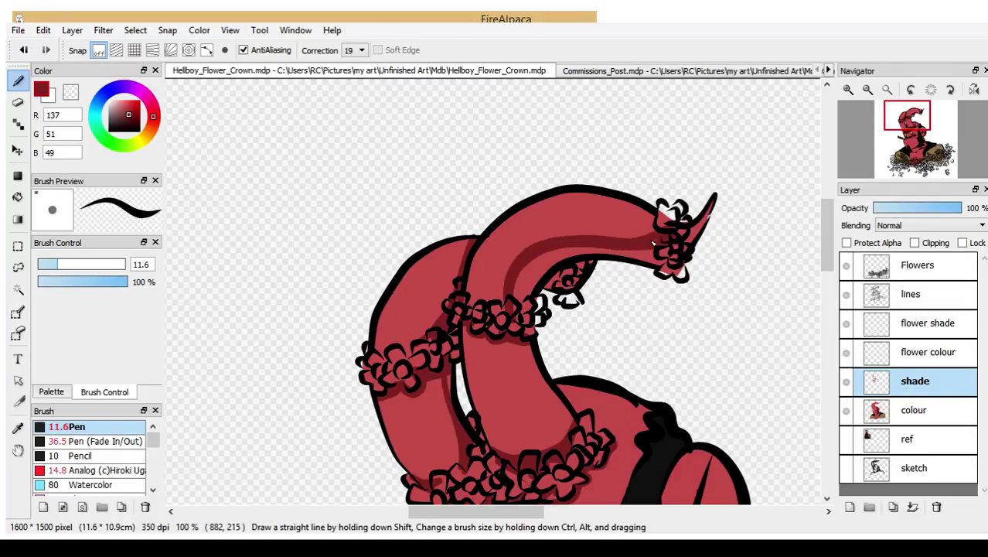
{"action": "mouse_move", "coordinate": [526, 273]}
{"action": "left_mouse_down"}
{"action": "mouse_move", "coordinate": [516, 300]}
{"action": "mouse_move", "coordinate": [537, 258]}
{"action": "mouse_move", "coordinate": [529, 308]}
{"action": "left_mouse_up"}
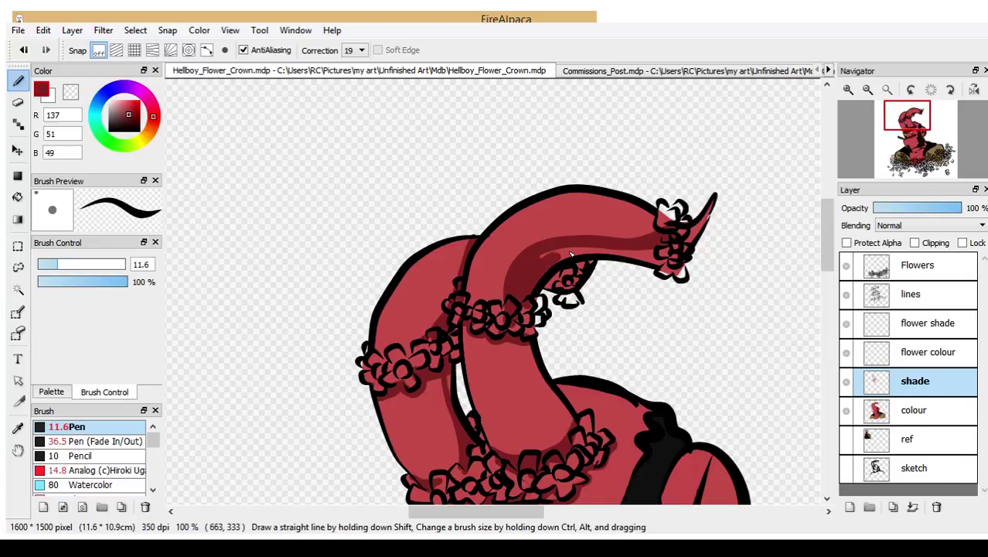
{"action": "left_click_drag", "start_coordinate": [590, 250], "coordinate": [641, 252]}
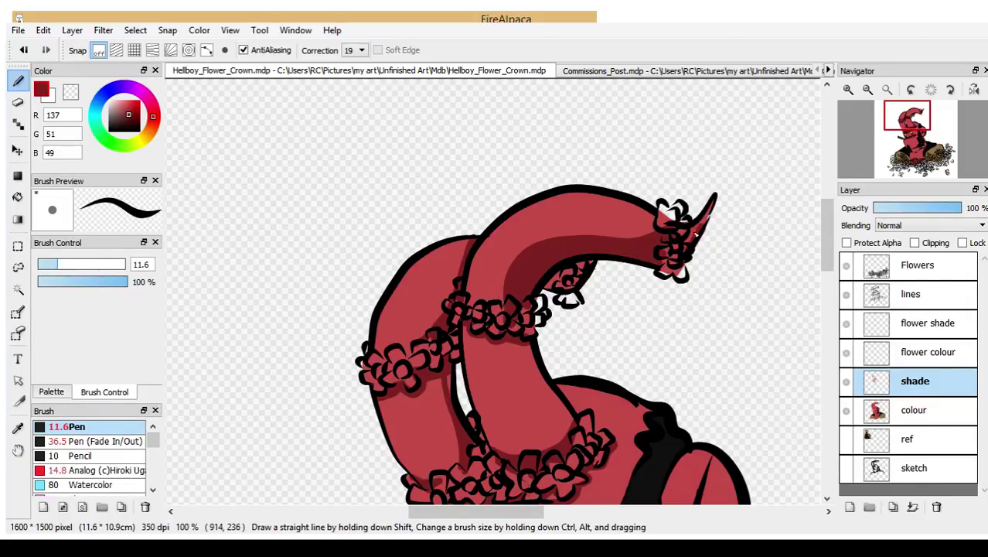
{"action": "left_click_drag", "start_coordinate": [704, 226], "coordinate": [705, 217]}
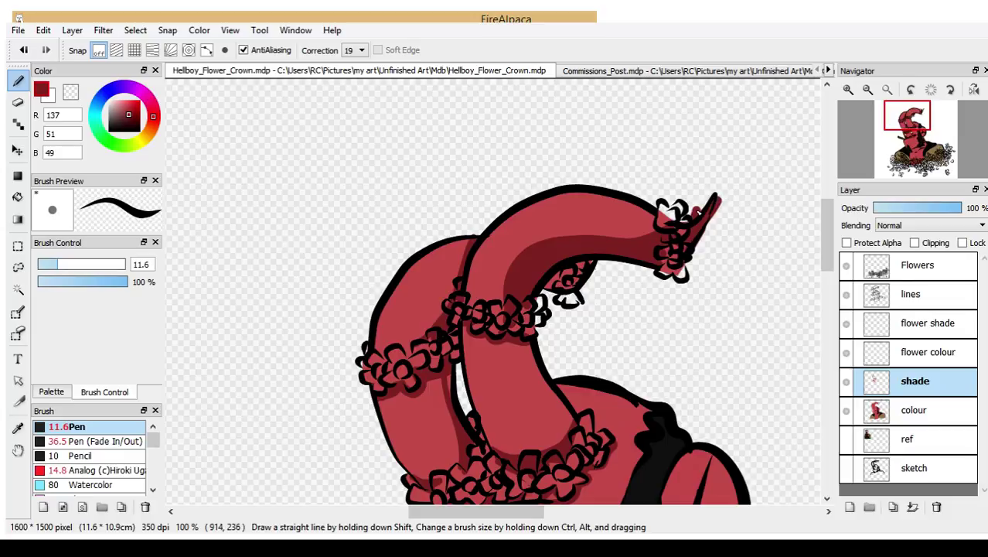
- Set the Eraser size to 31 and trim the shadow's upper edge along the front horn's inner curve and the overspill at its tip
{"action": "left_click", "coordinate": [18, 101]}
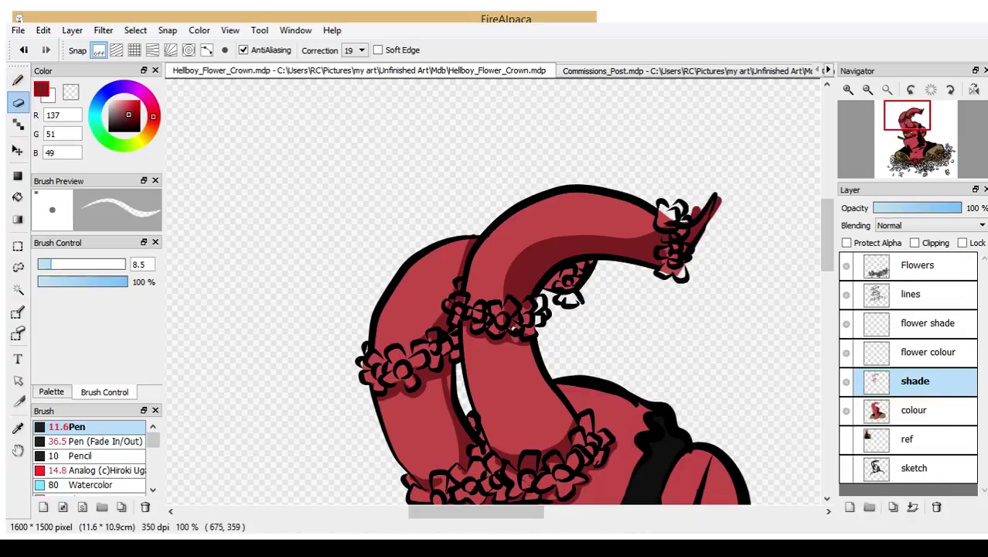
{"action": "left_click", "coordinate": [88, 265]}
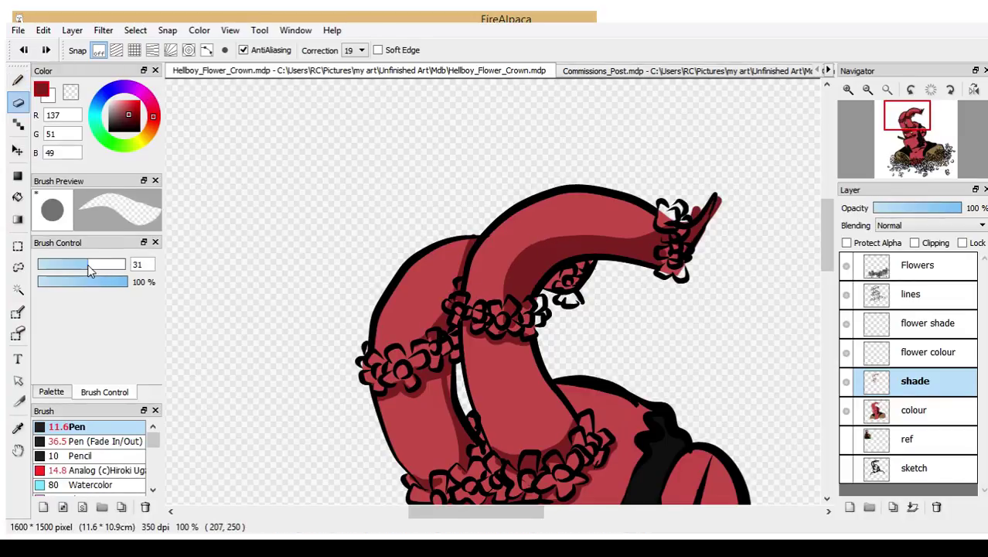
{"action": "mouse_move", "coordinate": [503, 305]}
{"action": "left_mouse_down"}
{"action": "mouse_move", "coordinate": [522, 263]}
{"action": "mouse_move", "coordinate": [551, 239]}
{"action": "mouse_move", "coordinate": [615, 242]}
{"action": "mouse_move", "coordinate": [655, 228]}
{"action": "left_mouse_up"}
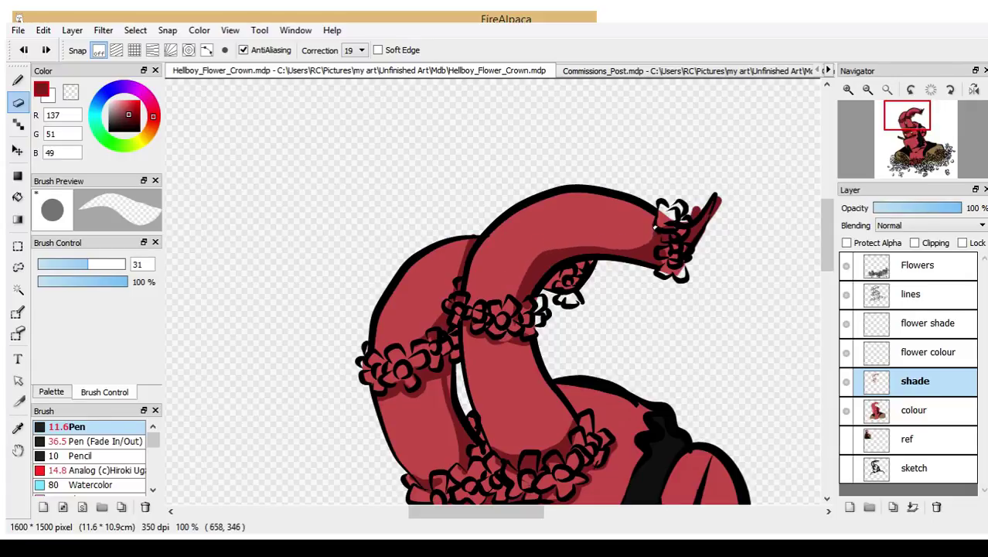
{"action": "key", "text": "ctrl+z"}
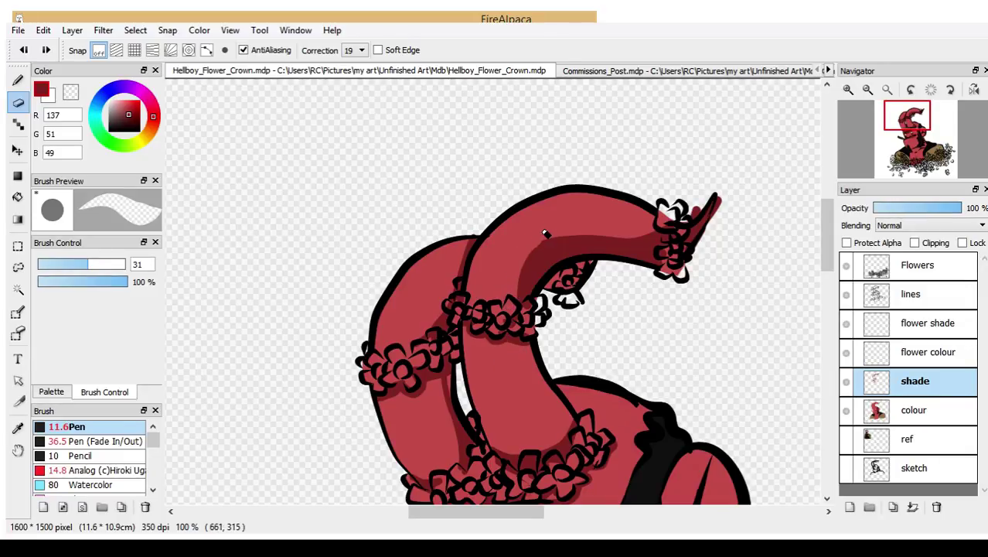
{"action": "mouse_move", "coordinate": [510, 309]}
{"action": "left_mouse_down"}
{"action": "mouse_move", "coordinate": [526, 259]}
{"action": "mouse_move", "coordinate": [564, 236]}
{"action": "mouse_move", "coordinate": [633, 241]}
{"action": "mouse_move", "coordinate": [724, 185]}
{"action": "left_mouse_up"}
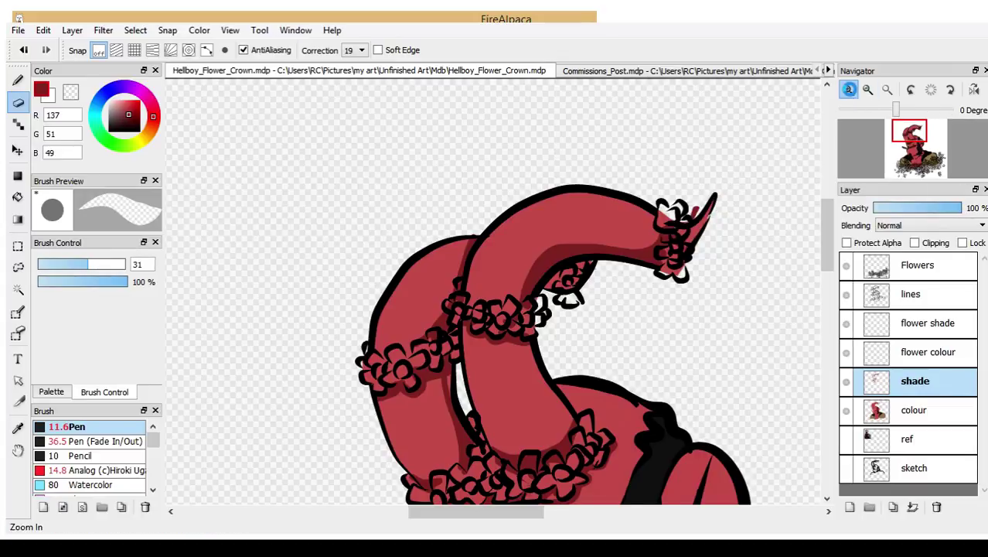
{"action": "left_click", "coordinate": [848, 89]}
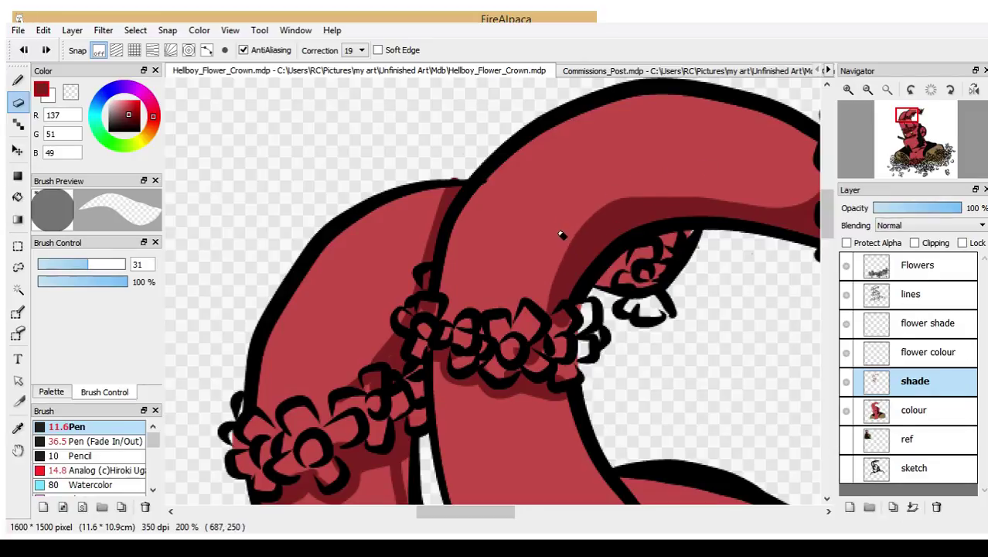
{"action": "mouse_move", "coordinate": [576, 211]}
{"action": "left_mouse_down"}
{"action": "mouse_move", "coordinate": [554, 276]}
{"action": "mouse_move", "coordinate": [530, 293]}
{"action": "mouse_move", "coordinate": [668, 166]}
{"action": "left_mouse_up"}
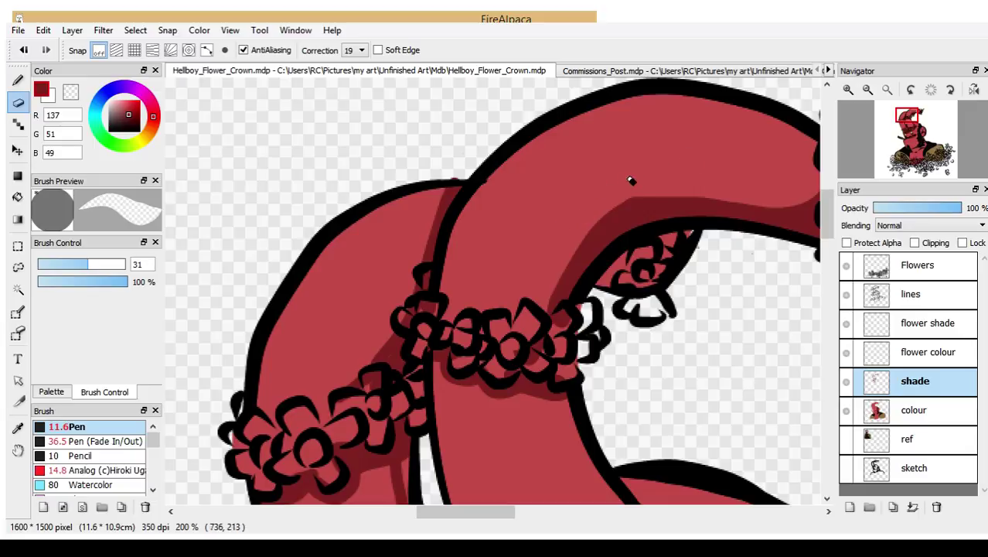
- Shade the front horn's tip on both sides of its garland flowers and erase the stray shadow above the tip
{"action": "mouse_move", "coordinate": [700, 174]}
{"action": "left_mouse_down"}
{"action": "mouse_move", "coordinate": [147, 286]}
{"action": "mouse_move", "coordinate": [294, 224]}
{"action": "left_mouse_up"}
{"action": "key", "text": "b"}
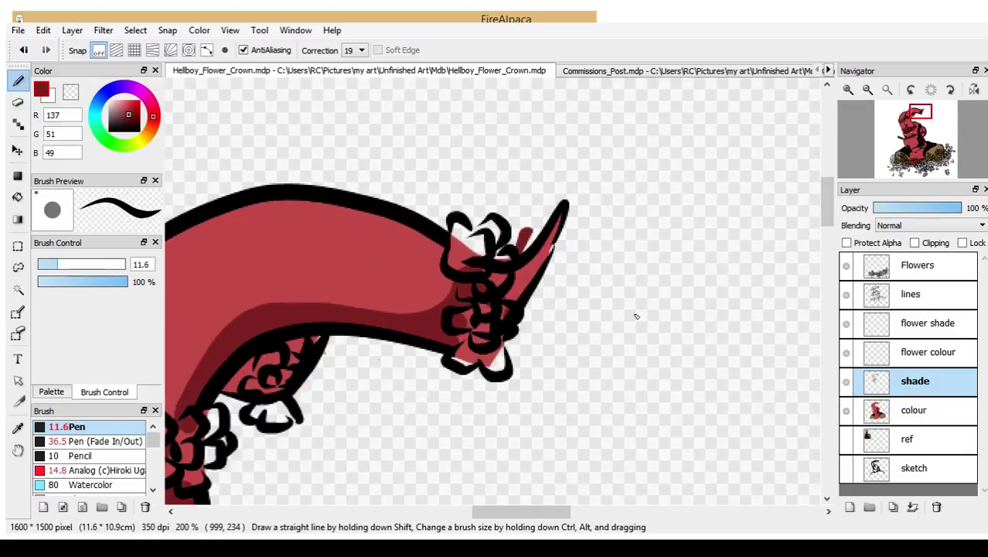
{"action": "left_click_drag", "start_coordinate": [524, 276], "coordinate": [510, 301]}
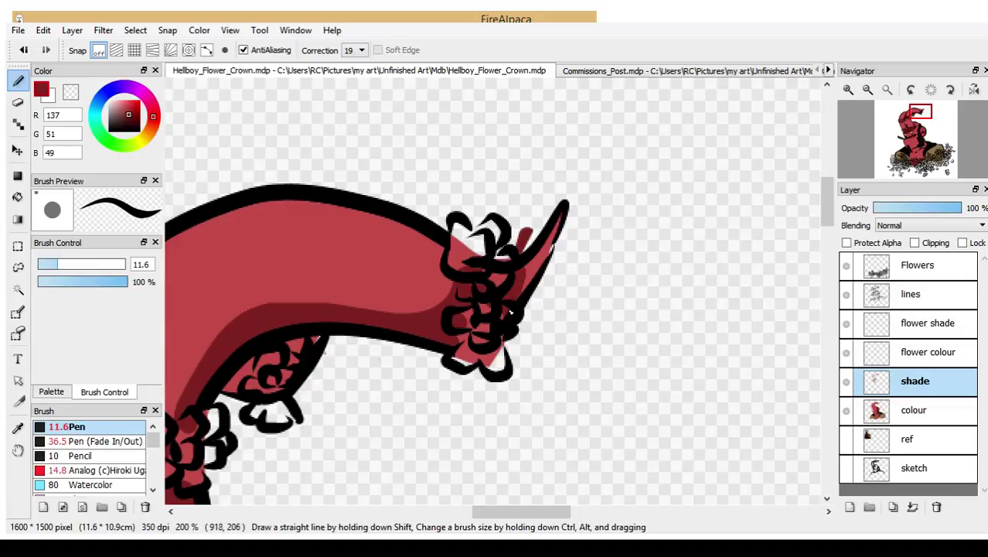
{"action": "key", "text": "ctrl+z"}
{"action": "key", "text": "ctrl+y"}
{"action": "left_click_drag", "start_coordinate": [434, 250], "coordinate": [459, 285]}
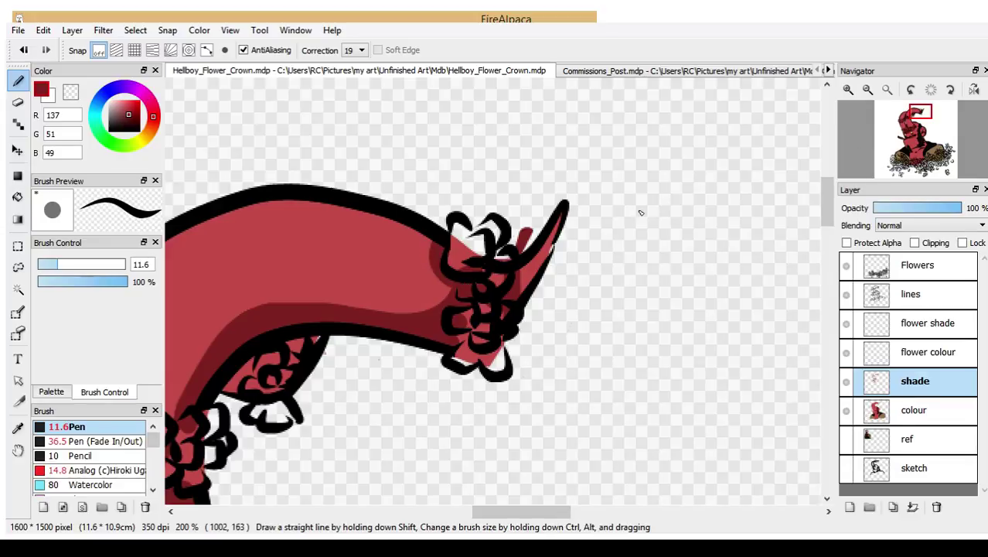
{"action": "key", "text": "e"}
{"action": "left_click_drag", "start_coordinate": [511, 229], "coordinate": [514, 237]}
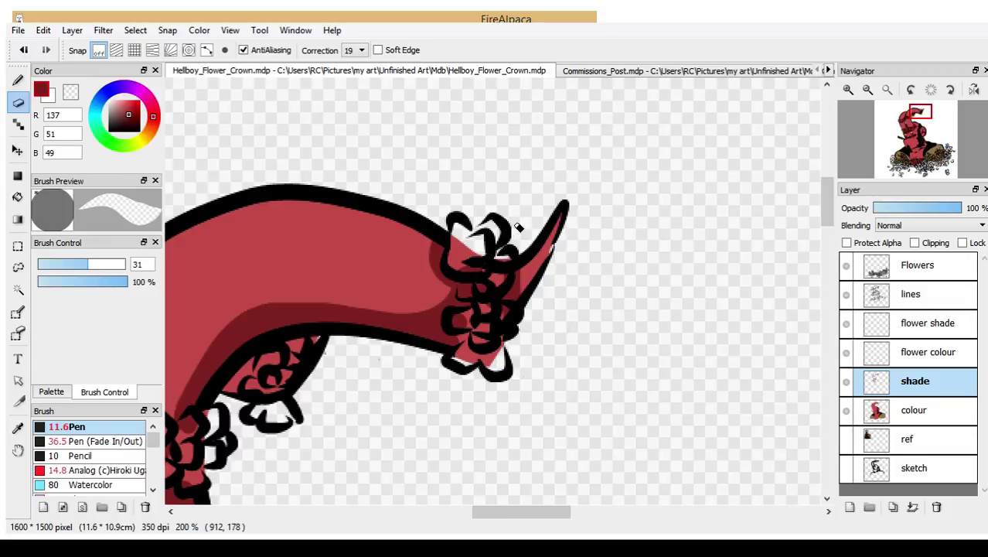
- Shade the outer edge of the rear horn just above its garland and touch up the front horn above its flowers
{"action": "left_click_drag", "start_coordinate": [910, 128], "coordinate": [908, 133]}
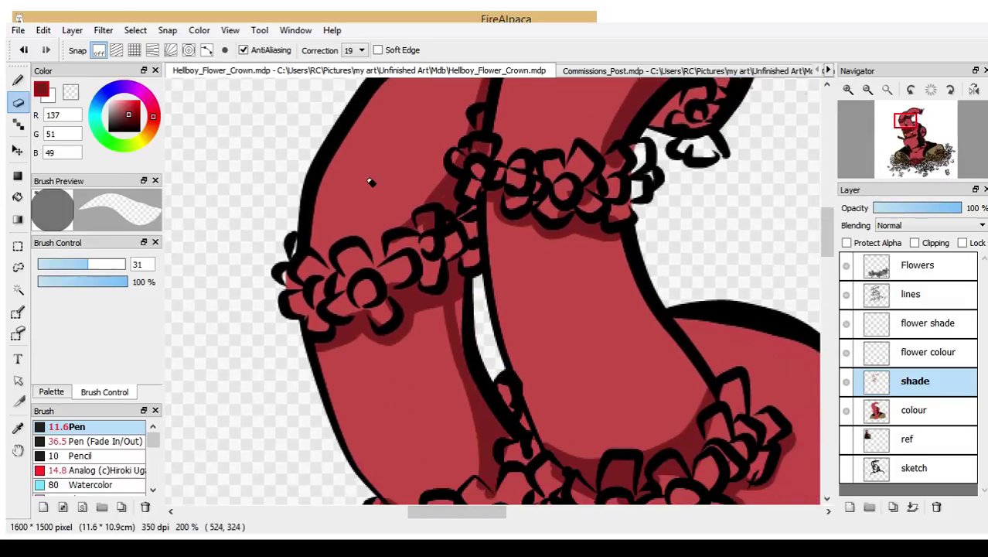
{"action": "key", "text": "b"}
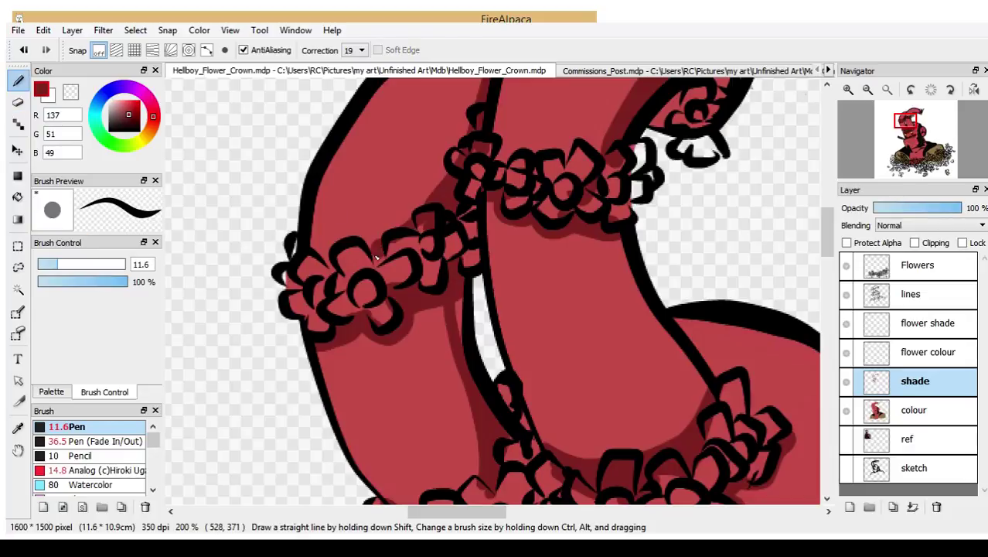
{"action": "mouse_move", "coordinate": [328, 252]}
{"action": "left_mouse_down"}
{"action": "mouse_move", "coordinate": [313, 240]}
{"action": "mouse_move", "coordinate": [330, 262]}
{"action": "left_mouse_up"}
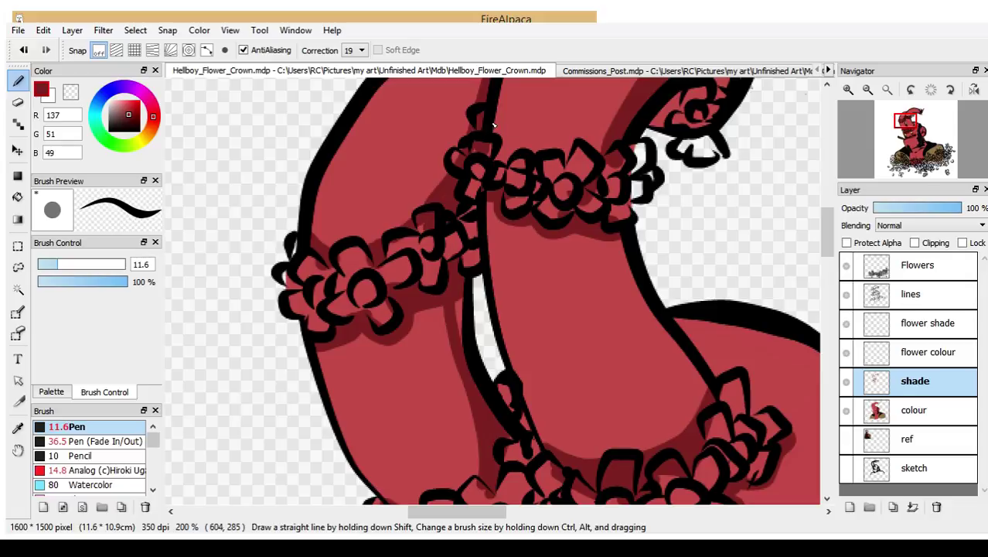
{"action": "mouse_move", "coordinate": [493, 124]}
{"action": "left_mouse_down"}
{"action": "mouse_move", "coordinate": [514, 151]}
{"action": "mouse_move", "coordinate": [493, 142]}
{"action": "mouse_move", "coordinate": [604, 131]}
{"action": "mouse_move", "coordinate": [576, 159]}
{"action": "mouse_move", "coordinate": [607, 160]}
{"action": "left_mouse_up"}
- Paint a dark red shadow on the head directly behind the base of the front horn, undoing unwanted strokes
{"action": "mouse_move", "coordinate": [907, 124]}
{"action": "left_mouse_down"}
{"action": "mouse_move", "coordinate": [913, 146]}
{"action": "mouse_move", "coordinate": [911, 137]}
{"action": "left_mouse_up"}
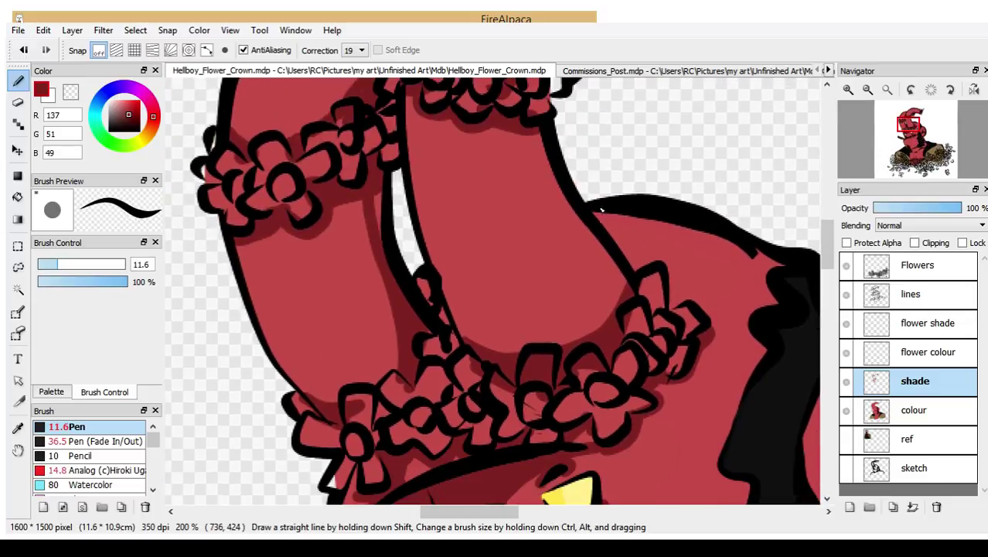
{"action": "mouse_move", "coordinate": [605, 209]}
{"action": "left_mouse_down"}
{"action": "mouse_move", "coordinate": [622, 240]}
{"action": "mouse_move", "coordinate": [590, 200]}
{"action": "mouse_move", "coordinate": [642, 272]}
{"action": "mouse_move", "coordinate": [616, 236]}
{"action": "mouse_move", "coordinate": [627, 265]}
{"action": "mouse_move", "coordinate": [609, 211]}
{"action": "mouse_move", "coordinate": [612, 245]}
{"action": "mouse_move", "coordinate": [608, 217]}
{"action": "mouse_move", "coordinate": [597, 214]}
{"action": "mouse_move", "coordinate": [606, 233]}
{"action": "mouse_move", "coordinate": [611, 241]}
{"action": "mouse_move", "coordinate": [610, 210]}
{"action": "left_mouse_up"}
{"action": "key", "text": "ctrl+z"}
{"action": "key", "text": "ctrl+z"}
{"action": "key", "text": "ctrl+z"}
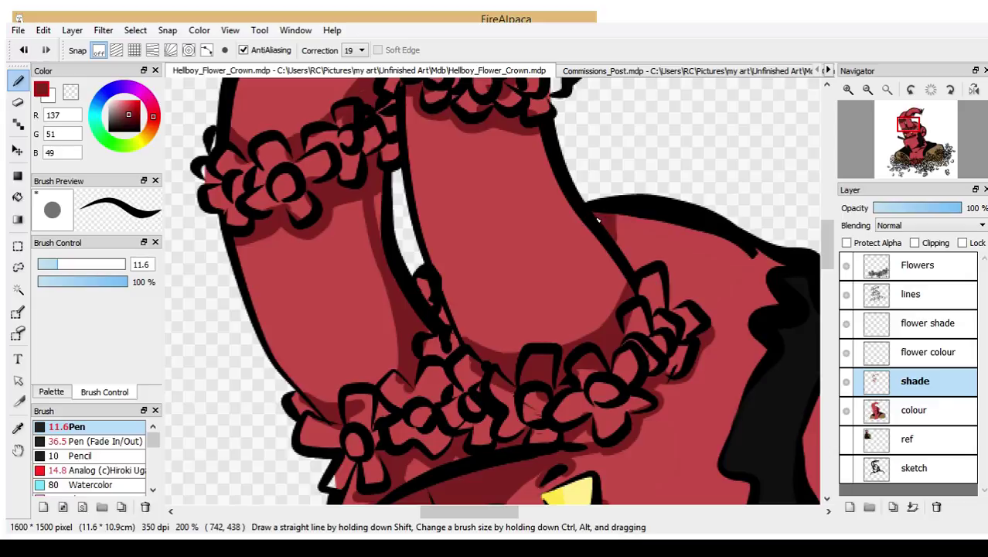
- Shade the inside of the ear along the rear side of its upright fold line, undoing the strokes that miss
{"action": "left_click_drag", "start_coordinate": [913, 125], "coordinate": [918, 133]}
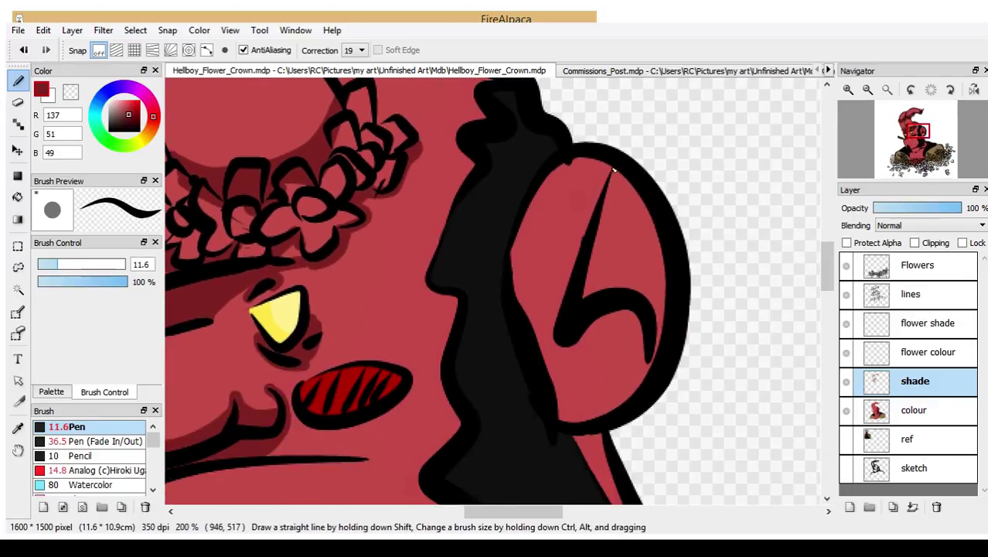
{"action": "mouse_move", "coordinate": [614, 169]}
{"action": "left_mouse_down"}
{"action": "mouse_move", "coordinate": [573, 197]}
{"action": "mouse_move", "coordinate": [556, 249]}
{"action": "mouse_move", "coordinate": [569, 334]}
{"action": "mouse_move", "coordinate": [548, 269]}
{"action": "mouse_move", "coordinate": [557, 208]}
{"action": "mouse_move", "coordinate": [583, 165]}
{"action": "mouse_move", "coordinate": [591, 206]}
{"action": "mouse_move", "coordinate": [573, 321]}
{"action": "left_mouse_up"}
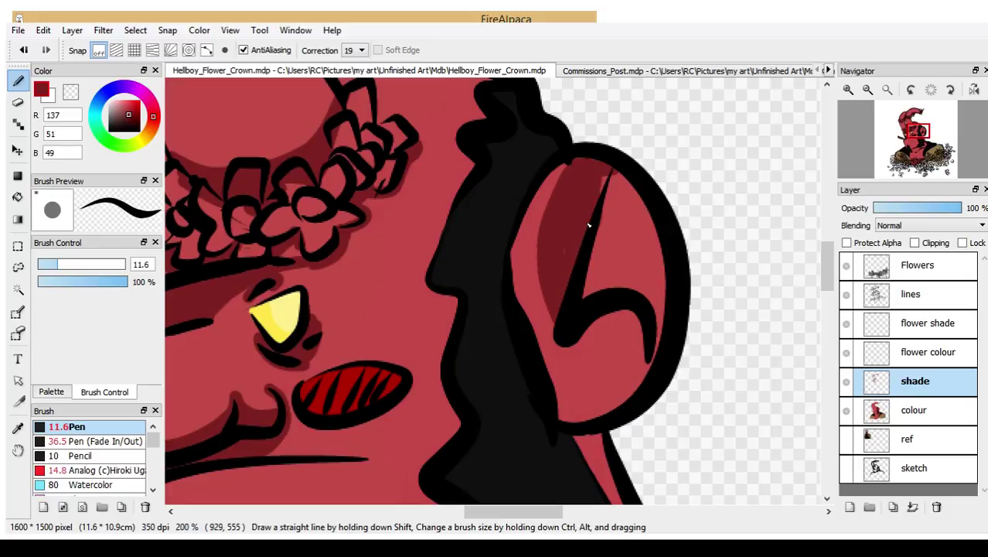
{"action": "key", "text": "ctrl+z"}
{"action": "mouse_move", "coordinate": [594, 291]}
{"action": "left_mouse_down"}
{"action": "mouse_move", "coordinate": [627, 186]}
{"action": "mouse_move", "coordinate": [584, 293]}
{"action": "mouse_move", "coordinate": [596, 234]}
{"action": "left_mouse_up"}
{"action": "mouse_move", "coordinate": [631, 304]}
{"action": "left_mouse_down"}
{"action": "mouse_move", "coordinate": [640, 338]}
{"action": "mouse_move", "coordinate": [625, 372]}
{"action": "mouse_move", "coordinate": [604, 379]}
{"action": "mouse_move", "coordinate": [571, 365]}
{"action": "mouse_move", "coordinate": [552, 340]}
{"action": "left_mouse_up"}
{"action": "key", "text": "ctrl+z"}
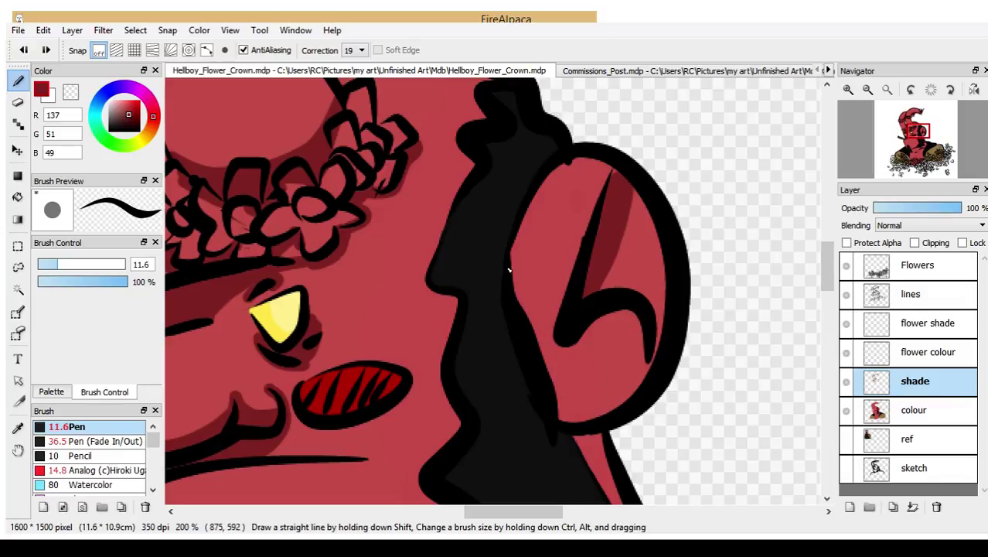
- Shade the ear's lower rim up to the fold's end and the area in front of the upright fold line
{"action": "mouse_move", "coordinate": [507, 263]}
{"action": "left_mouse_down"}
{"action": "mouse_move", "coordinate": [558, 399]}
{"action": "mouse_move", "coordinate": [611, 383]}
{"action": "mouse_move", "coordinate": [643, 324]}
{"action": "mouse_move", "coordinate": [631, 357]}
{"action": "mouse_move", "coordinate": [573, 420]}
{"action": "mouse_move", "coordinate": [550, 408]}
{"action": "mouse_move", "coordinate": [607, 400]}
{"action": "mouse_move", "coordinate": [643, 344]}
{"action": "mouse_move", "coordinate": [614, 411]}
{"action": "mouse_move", "coordinate": [650, 359]}
{"action": "left_mouse_up"}
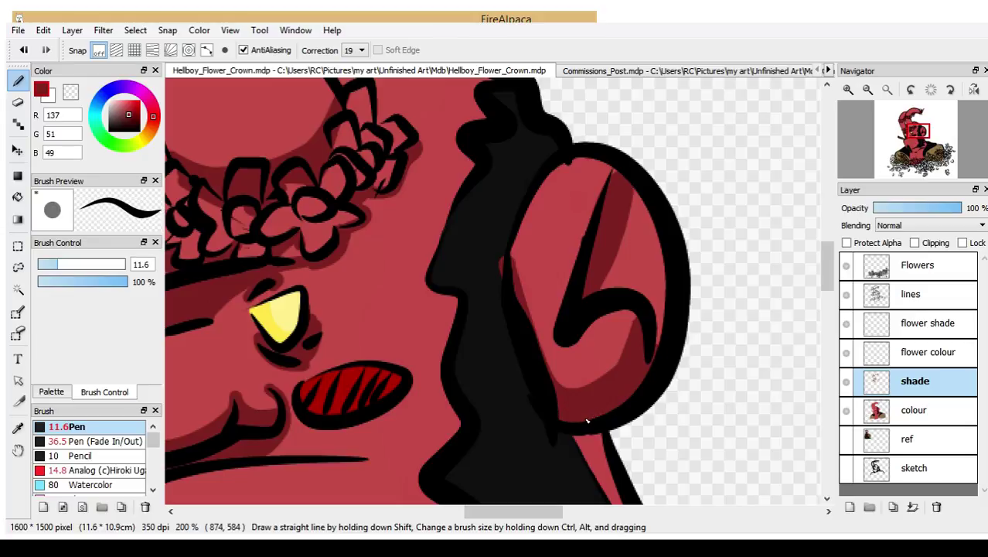
{"action": "mouse_move", "coordinate": [556, 331]}
{"action": "left_mouse_down"}
{"action": "mouse_move", "coordinate": [559, 227]}
{"action": "mouse_move", "coordinate": [575, 200]}
{"action": "mouse_move", "coordinate": [606, 187]}
{"action": "left_mouse_up"}
{"action": "mouse_move", "coordinate": [591, 235]}
{"action": "left_mouse_down"}
{"action": "mouse_move", "coordinate": [565, 292]}
{"action": "mouse_move", "coordinate": [597, 198]}
{"action": "left_mouse_up"}
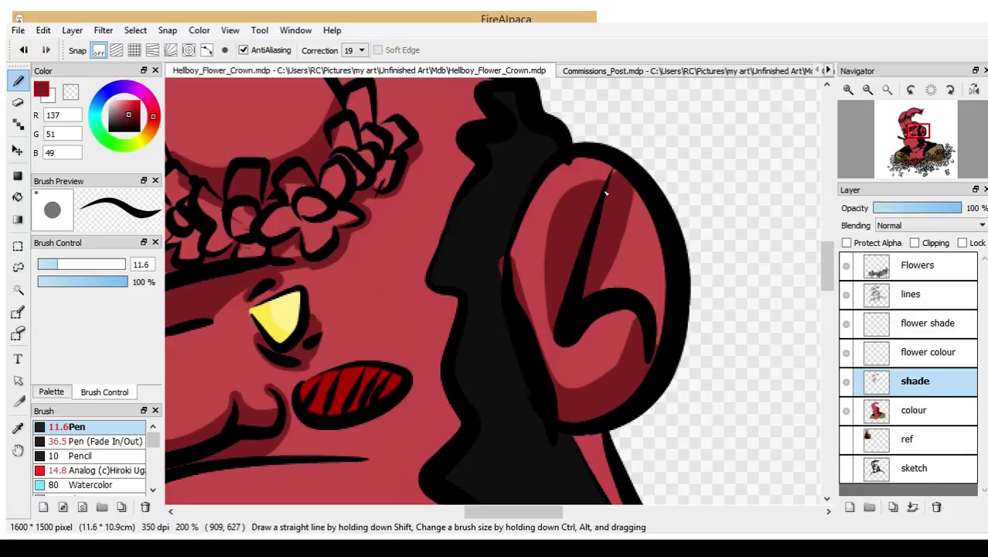
- Set the Pen size to 19 and fill the rear inner part of the ear with shadow out to the outline
{"action": "left_click", "coordinate": [72, 265]}
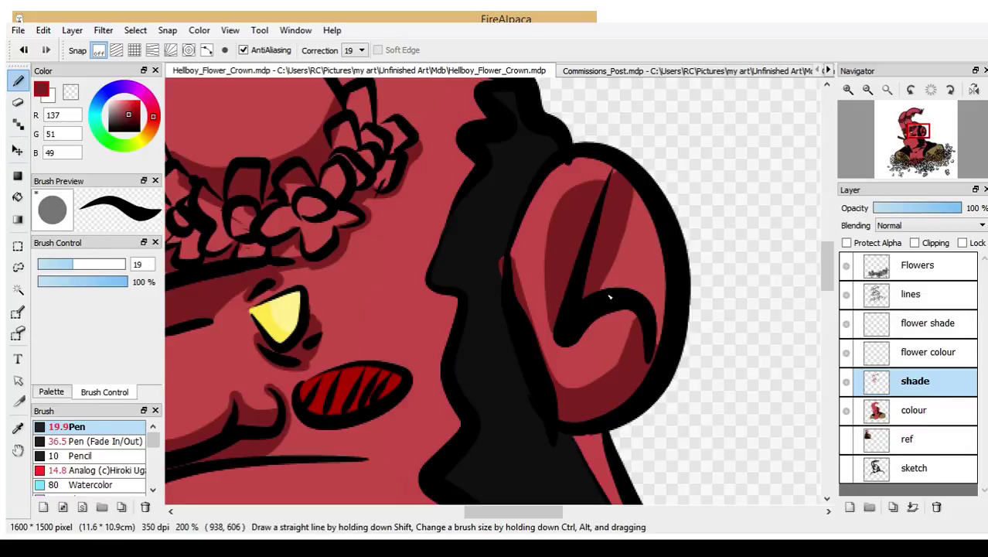
{"action": "mouse_move", "coordinate": [614, 267]}
{"action": "left_mouse_down"}
{"action": "mouse_move", "coordinate": [622, 177]}
{"action": "mouse_move", "coordinate": [638, 252]}
{"action": "mouse_move", "coordinate": [636, 291]}
{"action": "left_mouse_up"}
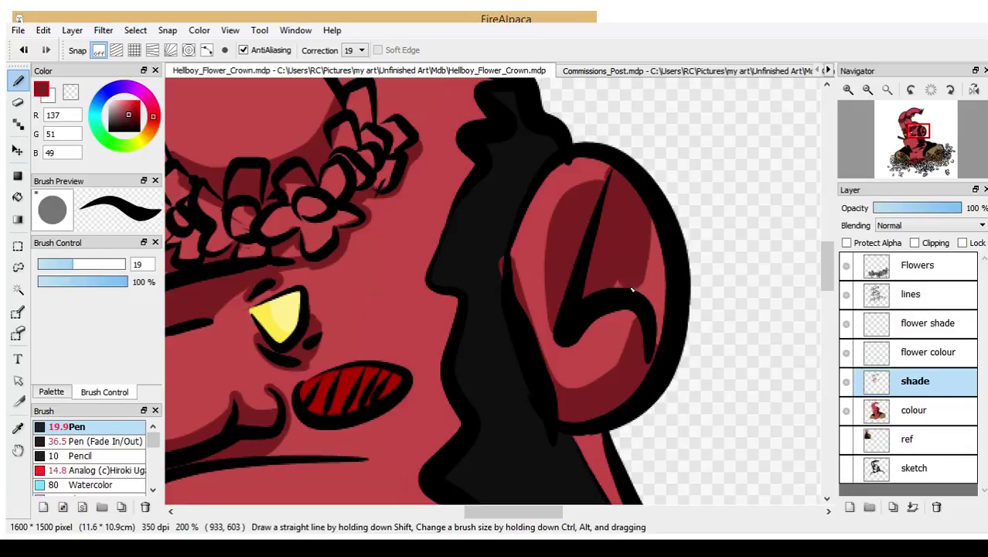
{"action": "left_click_drag", "start_coordinate": [648, 226], "coordinate": [661, 335]}
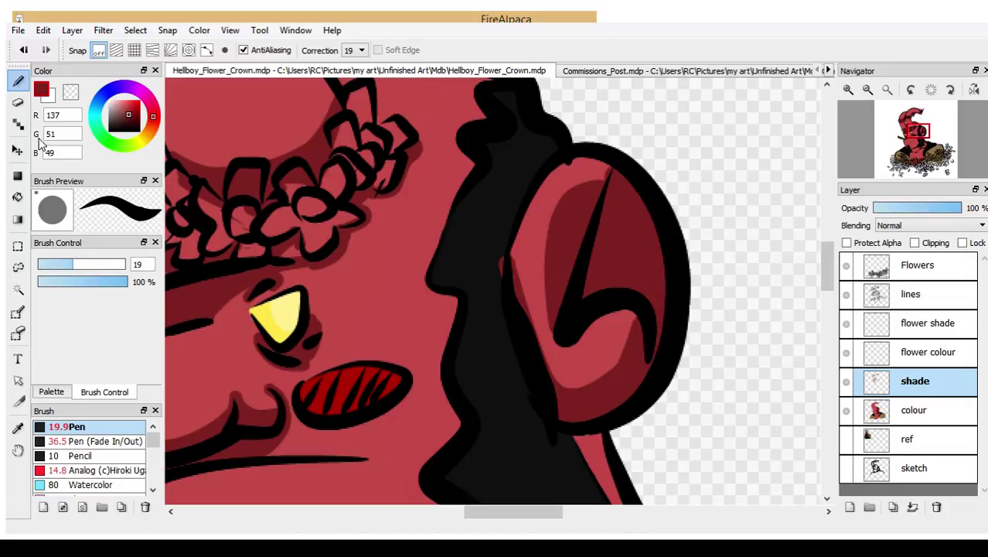
- Trim the shadow below the ear's fold and erase the overspill on its front edge, setting Pen size 9.3 and Eraser size 6.5
{"action": "left_click", "coordinate": [18, 101]}
{"action": "mouse_move", "coordinate": [616, 322]}
{"action": "left_mouse_down"}
{"action": "mouse_move", "coordinate": [621, 342]}
{"action": "mouse_move", "coordinate": [585, 371]}
{"action": "mouse_move", "coordinate": [559, 353]}
{"action": "left_mouse_up"}
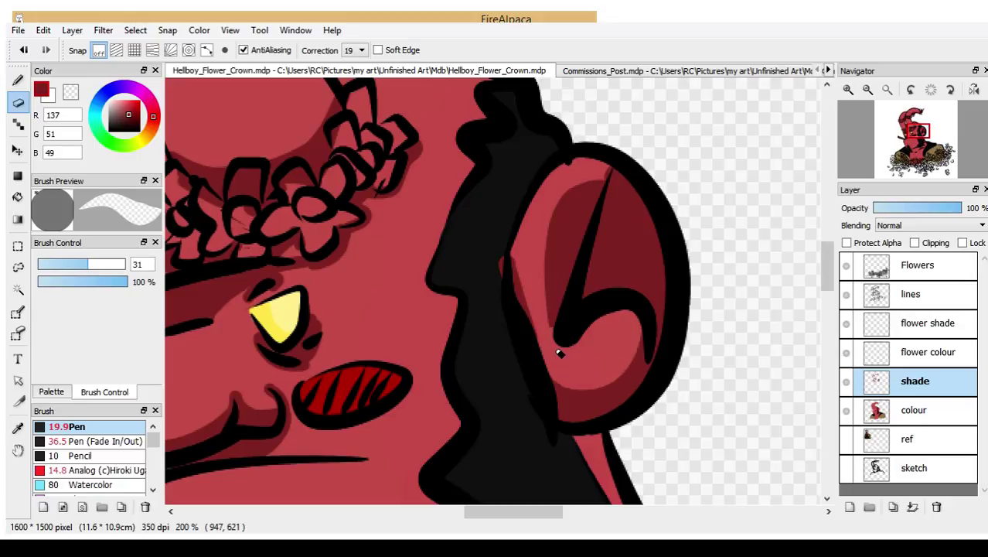
{"action": "left_click", "coordinate": [18, 80]}
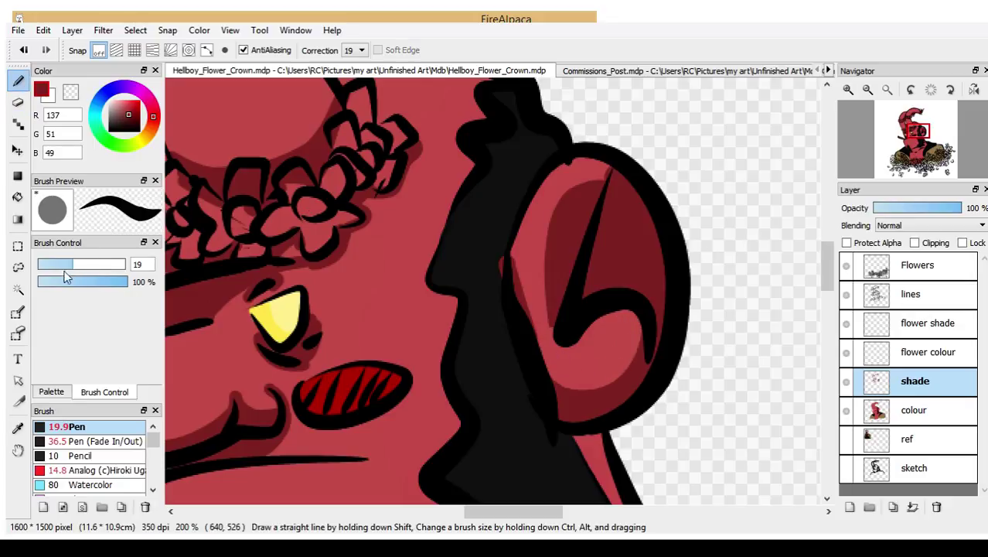
{"action": "left_click_drag", "start_coordinate": [65, 267], "coordinate": [52, 265]}
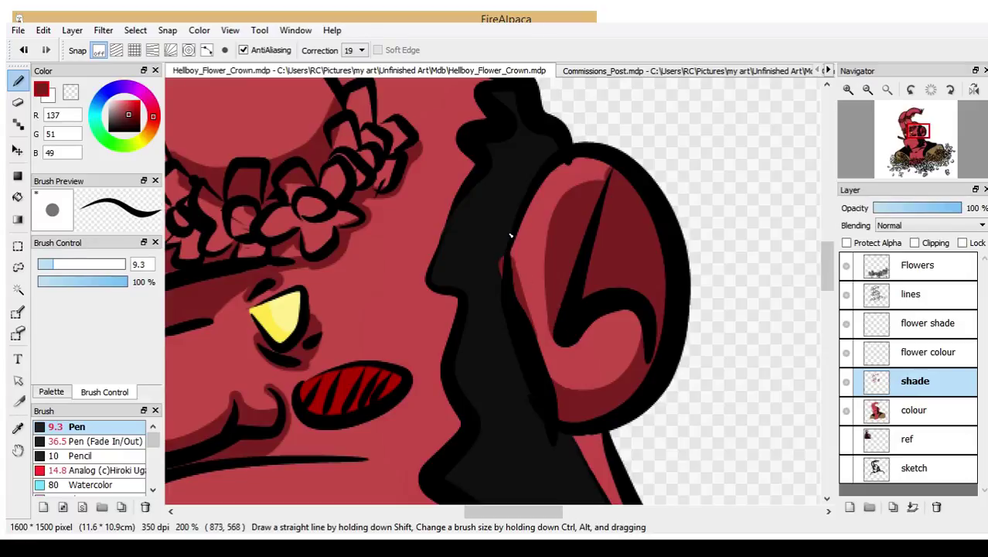
{"action": "key", "text": "e"}
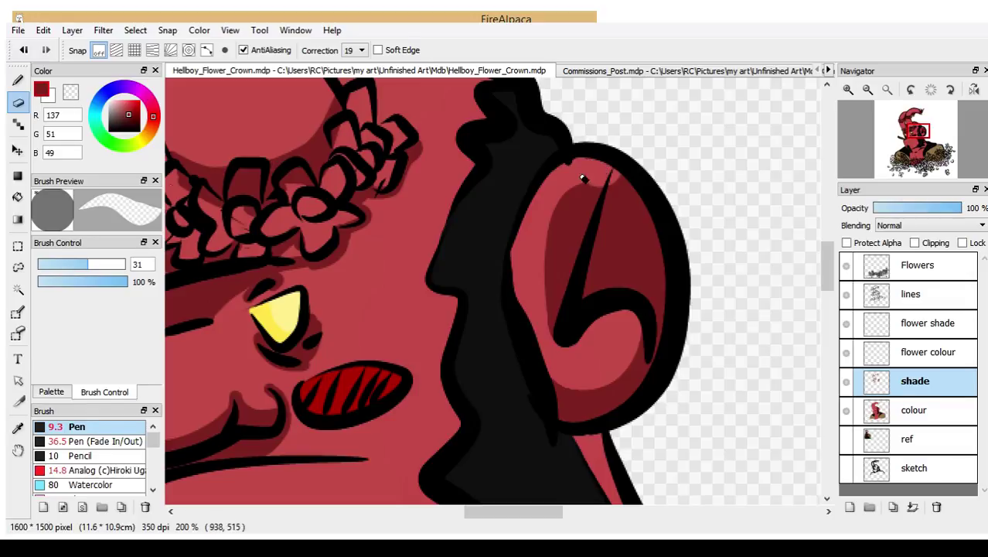
{"action": "left_click_drag", "start_coordinate": [68, 264], "coordinate": [48, 264]}
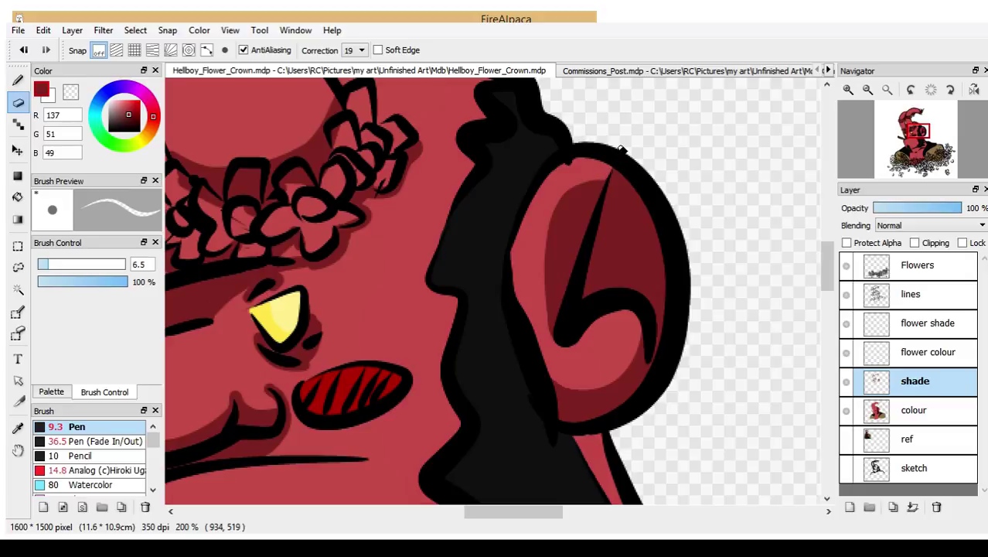
- Outline a shadow under the jaw and beside the beard tuft with the Pen, then fill it in at size 37
{"action": "mouse_move", "coordinate": [854, 166]}
{"action": "left_click_drag", "start_coordinate": [919, 154], "coordinate": [913, 151]}
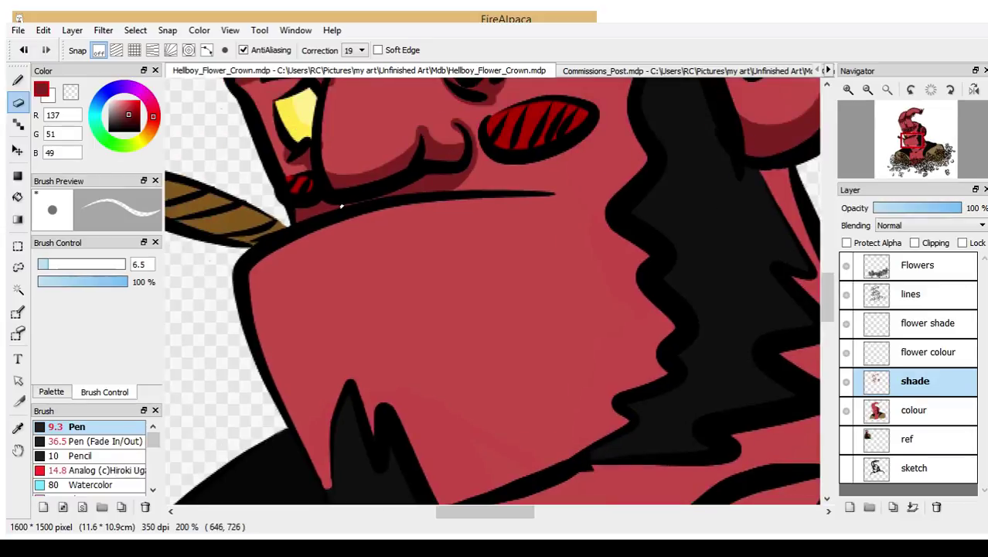
{"action": "left_click", "coordinate": [18, 80]}
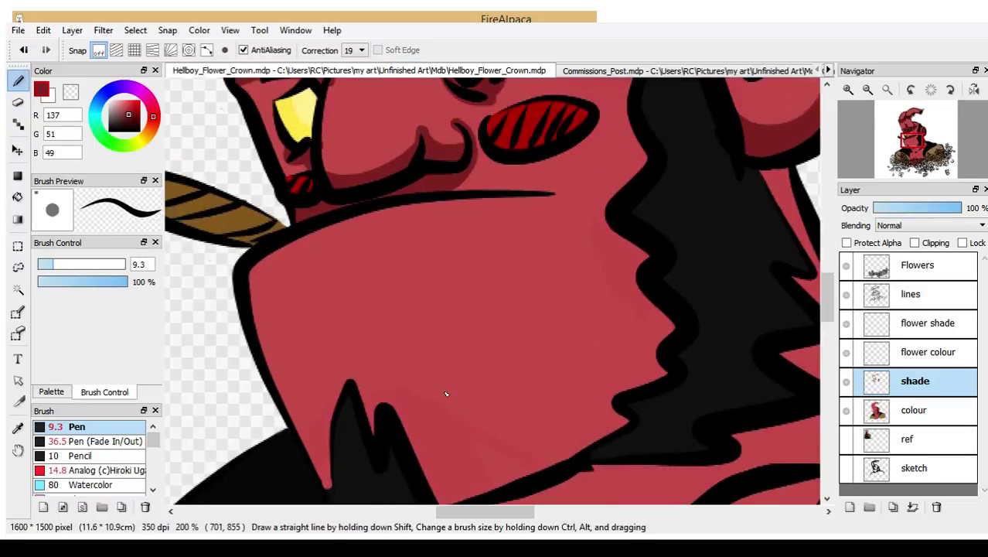
{"action": "mouse_move", "coordinate": [399, 423]}
{"action": "left_mouse_down"}
{"action": "mouse_move", "coordinate": [539, 414]}
{"action": "mouse_move", "coordinate": [641, 356]}
{"action": "mouse_move", "coordinate": [675, 321]}
{"action": "left_mouse_up"}
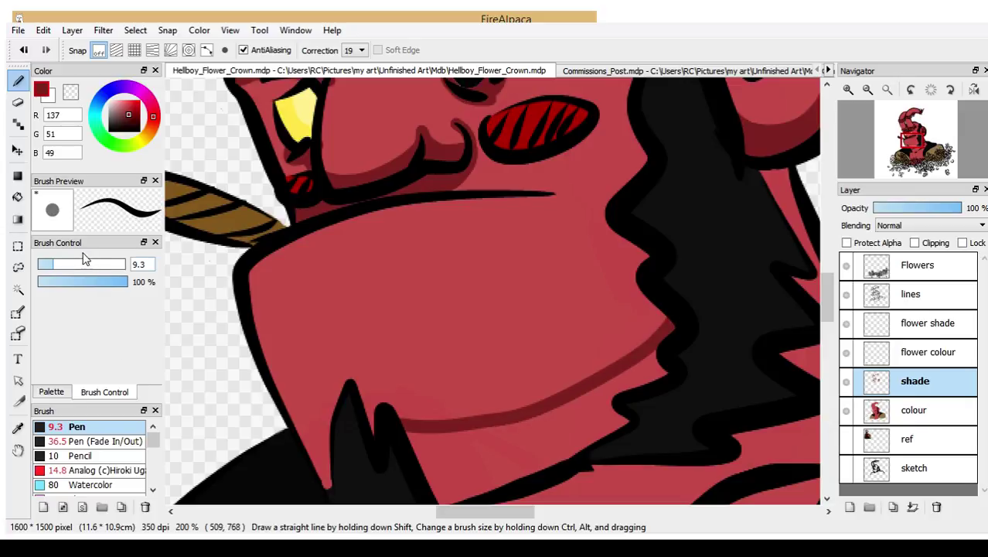
{"action": "left_click_drag", "start_coordinate": [334, 438], "coordinate": [320, 492]}
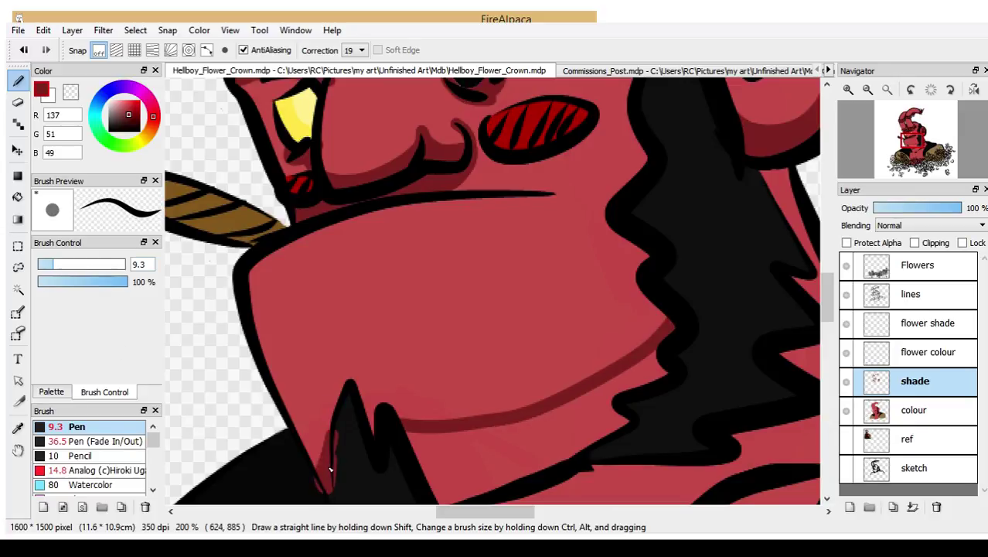
{"action": "mouse_move", "coordinate": [82, 263]}
{"action": "left_mouse_down"}
{"action": "mouse_move", "coordinate": [108, 264]}
{"action": "mouse_move", "coordinate": [93, 263]}
{"action": "left_mouse_up"}
{"action": "mouse_move", "coordinate": [360, 406]}
{"action": "left_mouse_down"}
{"action": "mouse_move", "coordinate": [390, 451]}
{"action": "mouse_move", "coordinate": [383, 445]}
{"action": "mouse_move", "coordinate": [482, 451]}
{"action": "mouse_move", "coordinate": [425, 464]}
{"action": "mouse_move", "coordinate": [494, 472]}
{"action": "mouse_move", "coordinate": [500, 485]}
{"action": "mouse_move", "coordinate": [574, 453]}
{"action": "mouse_move", "coordinate": [557, 439]}
{"action": "mouse_move", "coordinate": [583, 432]}
{"action": "mouse_move", "coordinate": [485, 453]}
{"action": "mouse_move", "coordinate": [688, 374]}
{"action": "mouse_move", "coordinate": [611, 403]}
{"action": "mouse_move", "coordinate": [681, 347]}
{"action": "left_mouse_up"}
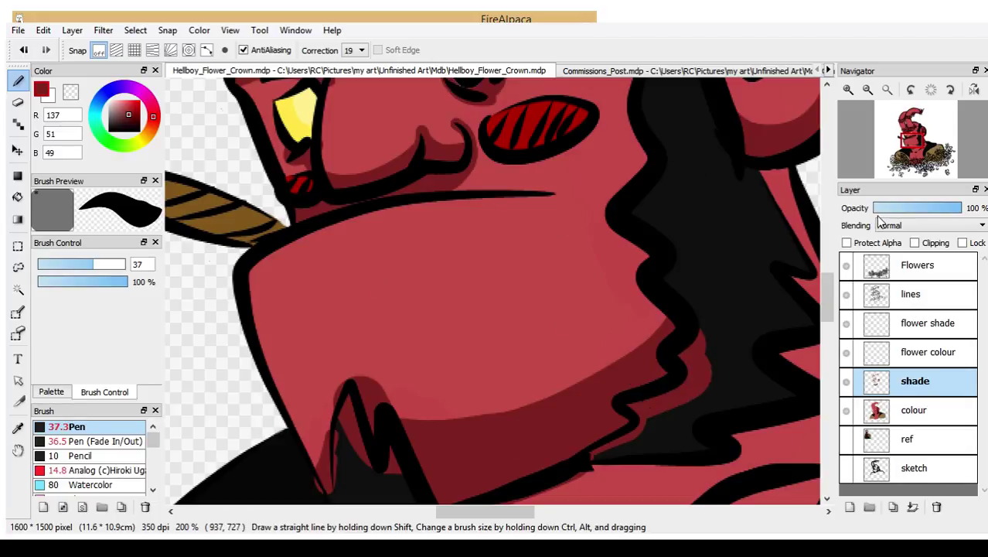
- Fill the neck beneath the jaw and sideburn with dark red shadow down to the collarbone lines
{"action": "left_click", "coordinate": [921, 147]}
{"action": "left_click_drag", "start_coordinate": [920, 147], "coordinate": [917, 151]}
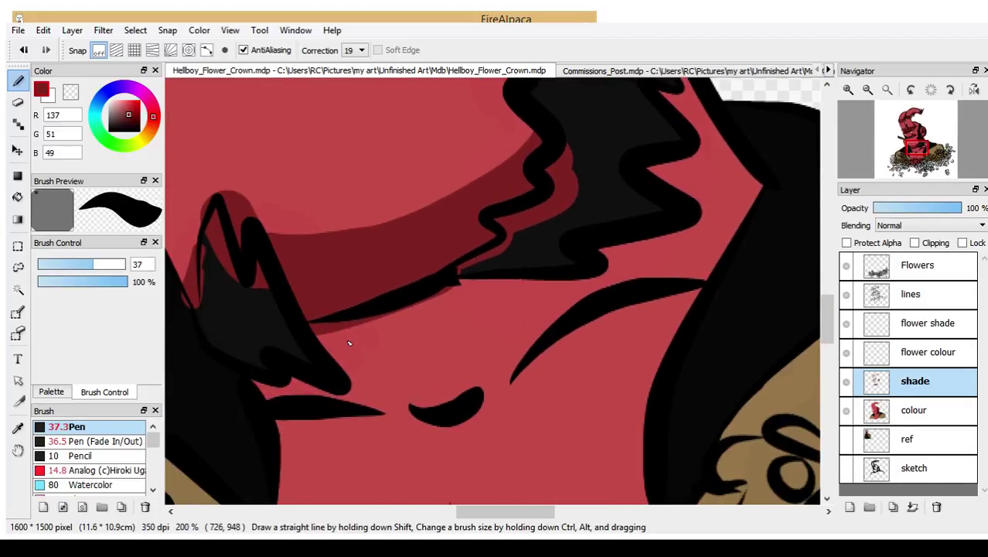
{"action": "mouse_move", "coordinate": [259, 397]}
{"action": "left_mouse_down"}
{"action": "mouse_move", "coordinate": [422, 398]}
{"action": "mouse_move", "coordinate": [327, 342]}
{"action": "mouse_move", "coordinate": [434, 381]}
{"action": "mouse_move", "coordinate": [403, 373]}
{"action": "mouse_move", "coordinate": [468, 332]}
{"action": "mouse_move", "coordinate": [451, 381]}
{"action": "mouse_move", "coordinate": [441, 290]}
{"action": "mouse_move", "coordinate": [485, 371]}
{"action": "mouse_move", "coordinate": [511, 304]}
{"action": "mouse_move", "coordinate": [529, 327]}
{"action": "mouse_move", "coordinate": [595, 284]}
{"action": "mouse_move", "coordinate": [569, 300]}
{"action": "mouse_move", "coordinate": [691, 256]}
{"action": "mouse_move", "coordinate": [604, 254]}
{"action": "mouse_move", "coordinate": [704, 256]}
{"action": "mouse_move", "coordinate": [673, 279]}
{"action": "mouse_move", "coordinate": [734, 204]}
{"action": "mouse_move", "coordinate": [720, 226]}
{"action": "mouse_move", "coordinate": [666, 180]}
{"action": "mouse_move", "coordinate": [736, 196]}
{"action": "mouse_move", "coordinate": [673, 144]}
{"action": "mouse_move", "coordinate": [689, 103]}
{"action": "mouse_move", "coordinate": [768, 194]}
{"action": "left_mouse_up"}
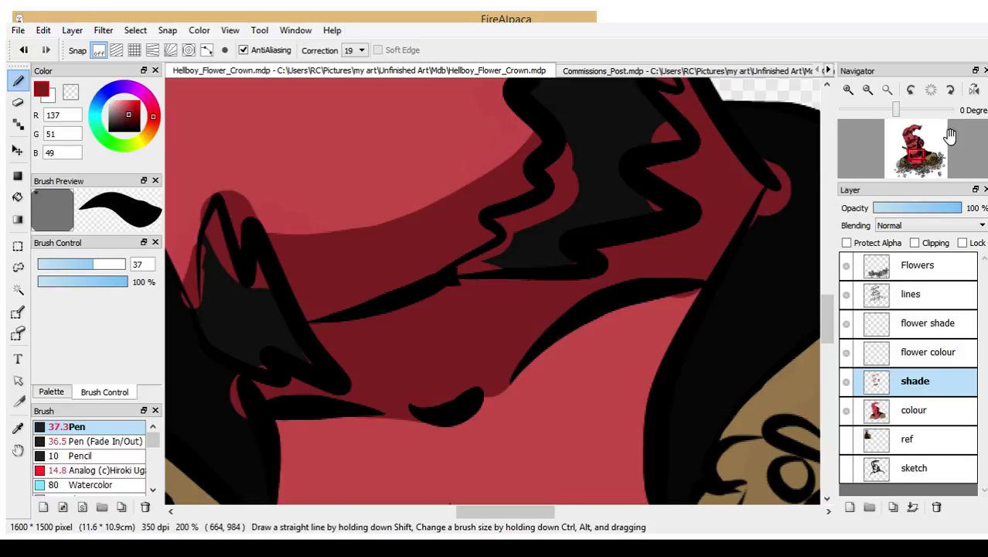
{"action": "mouse_move", "coordinate": [953, 139]}
{"action": "left_mouse_down"}
{"action": "mouse_move", "coordinate": [924, 155]}
{"action": "mouse_move", "coordinate": [921, 147]}
{"action": "left_mouse_up"}
{"action": "mouse_move", "coordinate": [521, 182]}
{"action": "left_mouse_down"}
{"action": "mouse_move", "coordinate": [534, 232]}
{"action": "mouse_move", "coordinate": [565, 247]}
{"action": "left_mouse_up"}
- Shade the chest's left edge along the coat and add a vertical shadow around the centre chest line
{"action": "left_click_drag", "start_coordinate": [932, 143], "coordinate": [914, 162]}
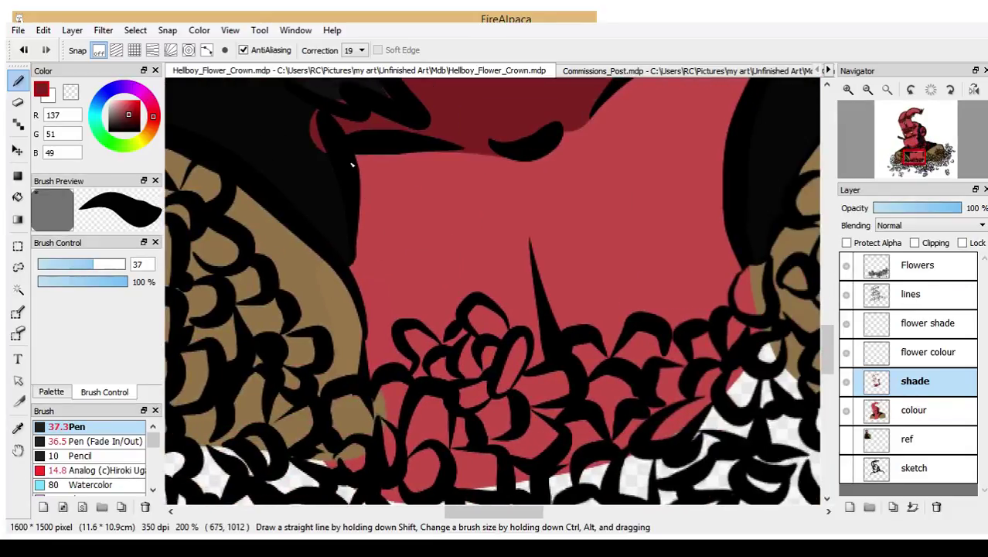
{"action": "mouse_move", "coordinate": [357, 158]}
{"action": "left_mouse_down"}
{"action": "mouse_move", "coordinate": [352, 306]}
{"action": "mouse_move", "coordinate": [416, 365]}
{"action": "mouse_move", "coordinate": [349, 347]}
{"action": "left_mouse_up"}
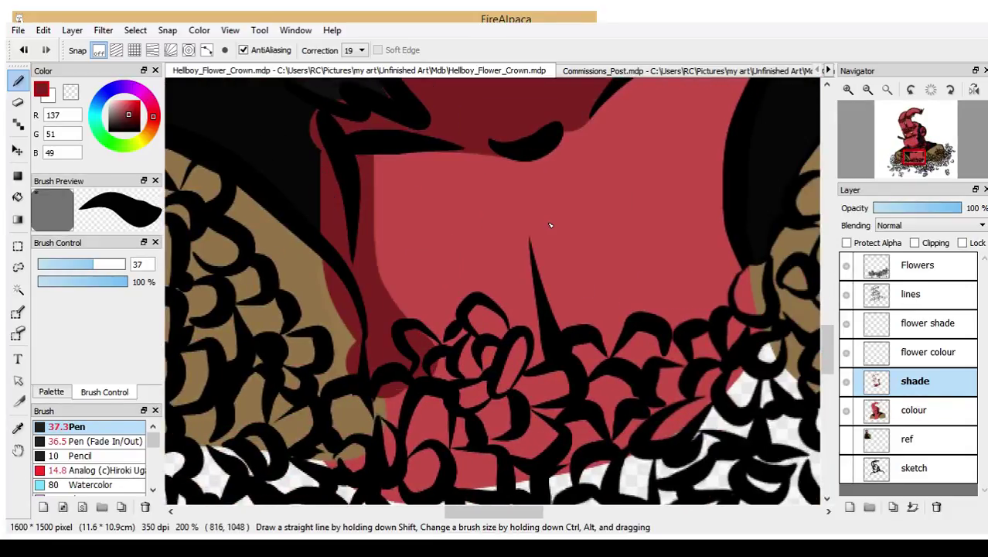
{"action": "mouse_move", "coordinate": [526, 197]}
{"action": "left_mouse_down"}
{"action": "mouse_move", "coordinate": [520, 359]}
{"action": "mouse_move", "coordinate": [534, 391]}
{"action": "left_mouse_up"}
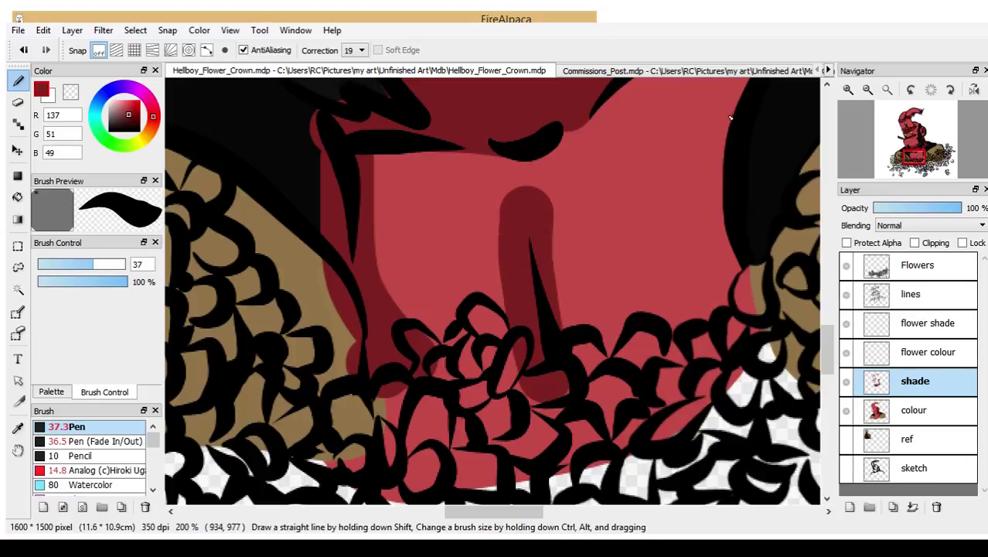
- Try to shade the chest's right edge along the coat from the collarbone to the flowers, and undo those strokes
{"action": "left_click_drag", "start_coordinate": [713, 82], "coordinate": [723, 147]}
{"action": "left_click_drag", "start_coordinate": [735, 188], "coordinate": [674, 387]}
{"action": "left_click_drag", "start_coordinate": [743, 271], "coordinate": [731, 341]}
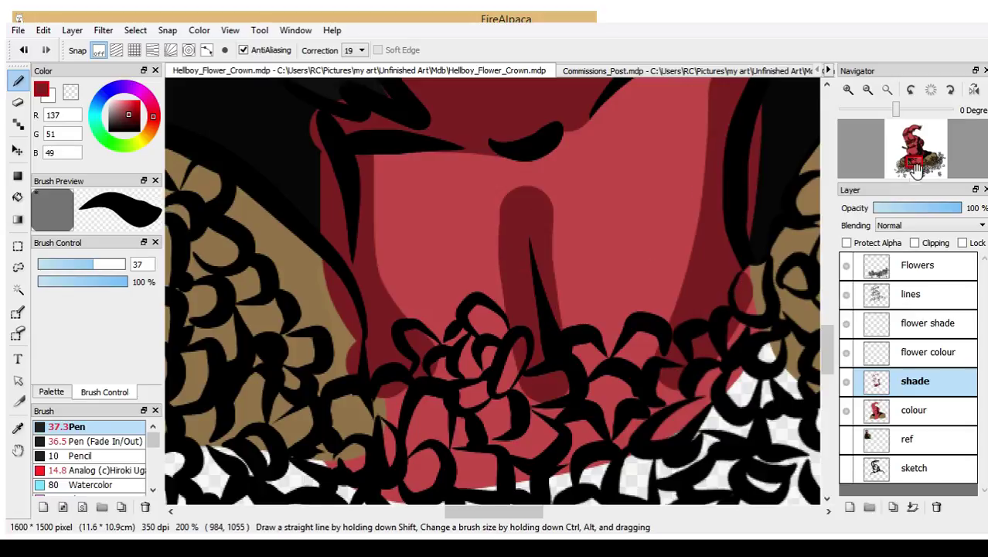
{"action": "left_click", "coordinate": [913, 165]}
{"action": "left_click_drag", "start_coordinate": [913, 165], "coordinate": [917, 154]}
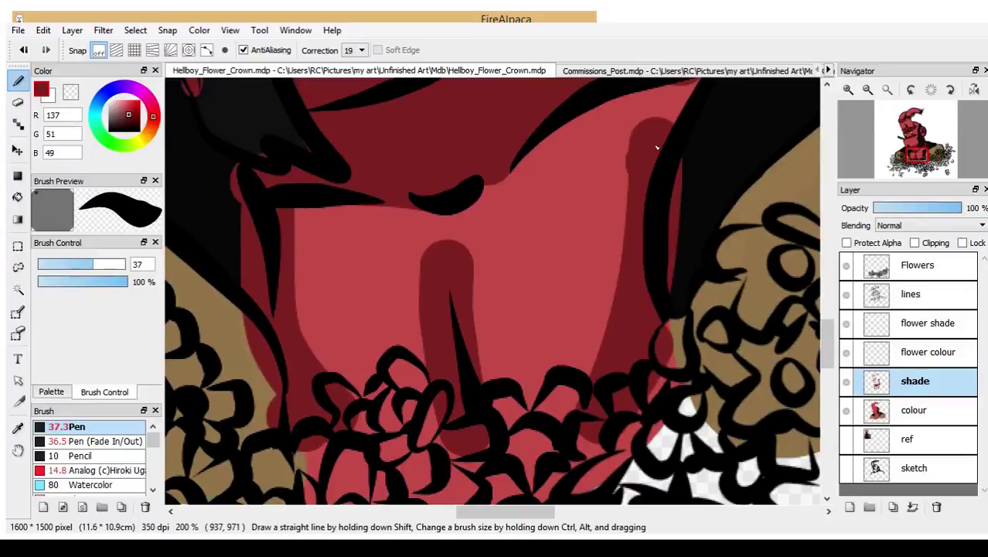
{"action": "left_click_drag", "start_coordinate": [627, 159], "coordinate": [690, 93]}
{"action": "key", "text": "ctrl+z"}
{"action": "left_click_drag", "start_coordinate": [638, 124], "coordinate": [692, 79]}
{"action": "key", "text": "ctrl+z"}
{"action": "key", "text": "ctrl+z"}
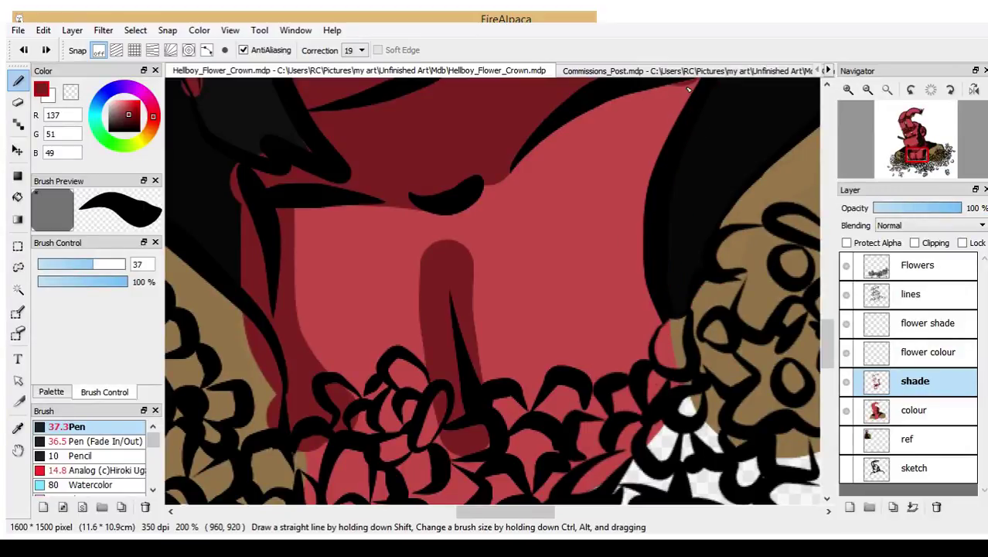
- Shade the chest's right edge along the coat, then erase the centre chest shadow down to a narrow pointed sliver and tidy the collarbone edge
{"action": "mouse_move", "coordinate": [700, 143]}
{"action": "left_mouse_down"}
{"action": "mouse_move", "coordinate": [637, 326]}
{"action": "mouse_move", "coordinate": [558, 424]}
{"action": "mouse_move", "coordinate": [676, 289]}
{"action": "mouse_move", "coordinate": [654, 374]}
{"action": "left_mouse_up"}
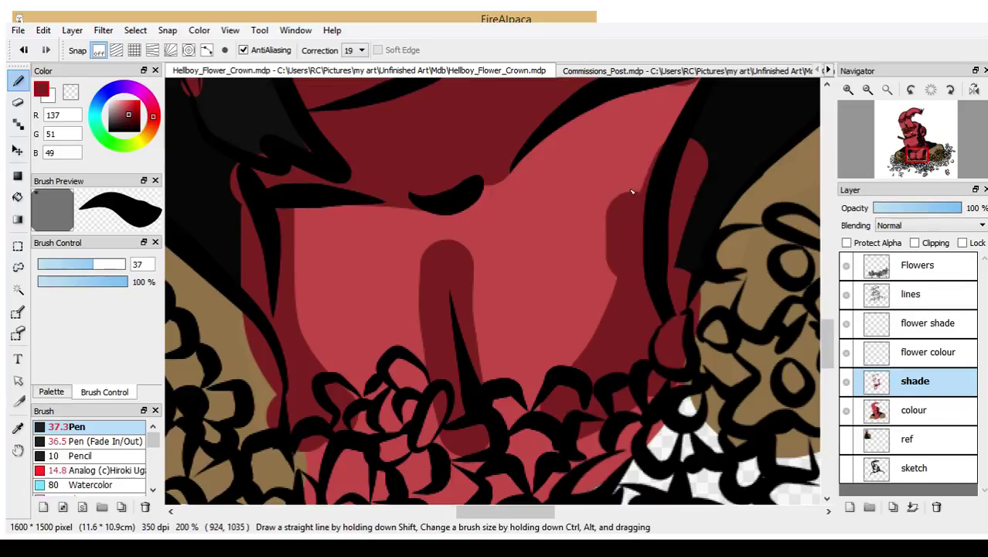
{"action": "key", "text": "e"}
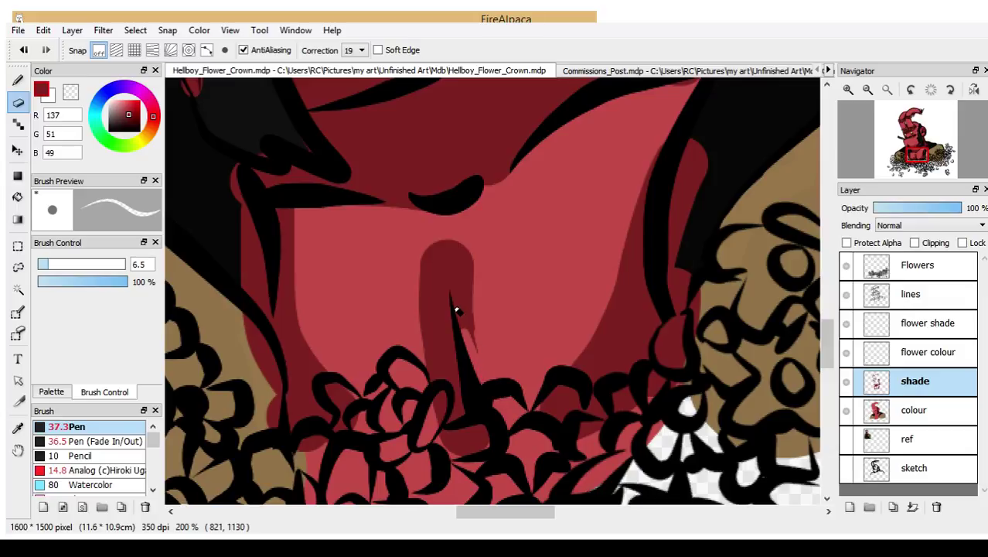
{"action": "mouse_move", "coordinate": [458, 304]}
{"action": "left_mouse_down"}
{"action": "mouse_move", "coordinate": [453, 228]}
{"action": "mouse_move", "coordinate": [474, 338]}
{"action": "mouse_move", "coordinate": [460, 256]}
{"action": "mouse_move", "coordinate": [466, 249]}
{"action": "mouse_move", "coordinate": [476, 296]}
{"action": "mouse_move", "coordinate": [476, 242]}
{"action": "mouse_move", "coordinate": [470, 271]}
{"action": "mouse_move", "coordinate": [471, 258]}
{"action": "mouse_move", "coordinate": [439, 230]}
{"action": "mouse_move", "coordinate": [426, 381]}
{"action": "left_mouse_up"}
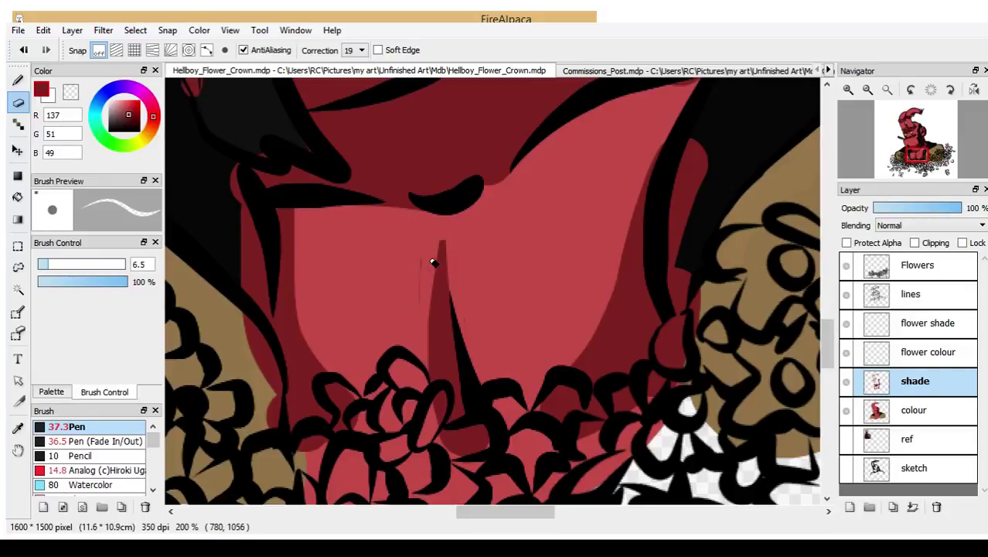
{"action": "left_click_drag", "start_coordinate": [440, 250], "coordinate": [430, 358]}
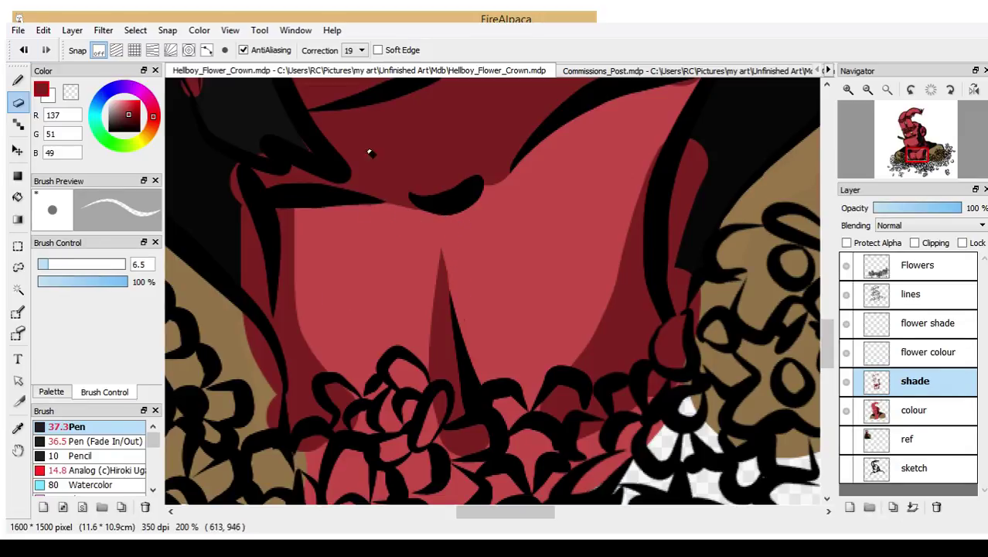
{"action": "mouse_move", "coordinate": [504, 181]}
{"action": "left_mouse_down"}
{"action": "mouse_move", "coordinate": [517, 152]}
{"action": "mouse_move", "coordinate": [479, 207]}
{"action": "left_mouse_up"}
- Erase the dark red overspill from the black coat collar on both sides of the chest with a size 22 eraser
{"action": "left_click", "coordinate": [20, 85]}
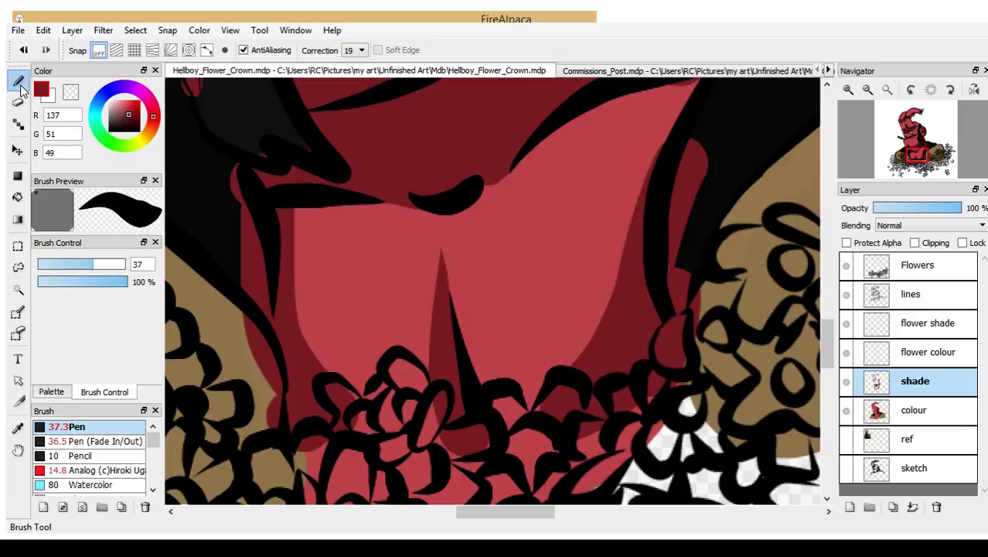
{"action": "left_click", "coordinate": [60, 265]}
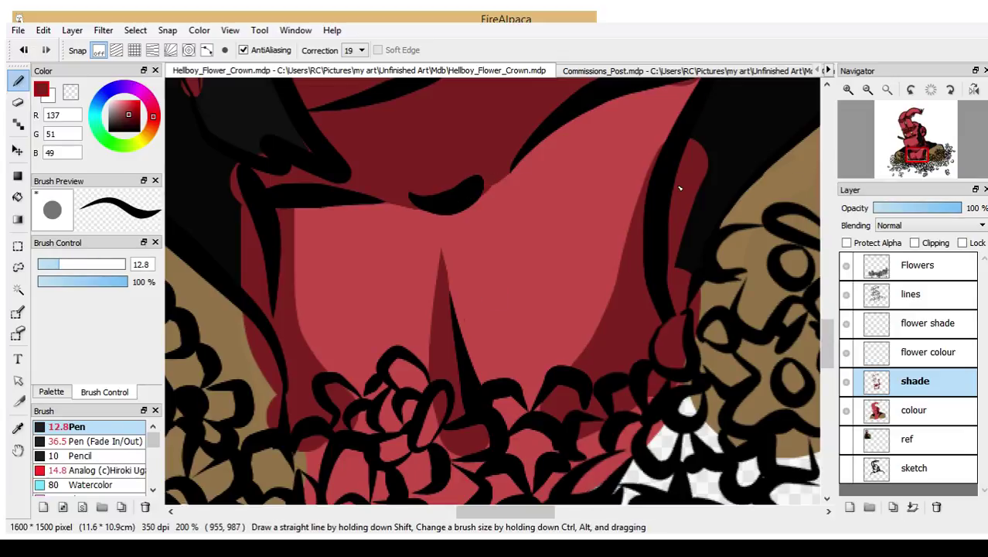
{"action": "left_click", "coordinate": [15, 104]}
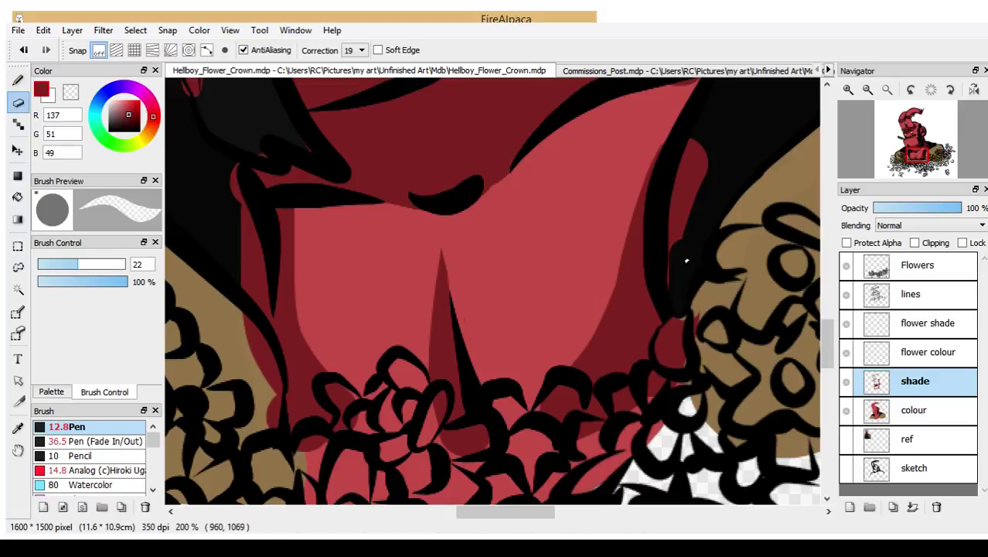
{"action": "mouse_move", "coordinate": [686, 261]}
{"action": "left_mouse_down"}
{"action": "mouse_move", "coordinate": [692, 183]}
{"action": "mouse_move", "coordinate": [718, 133]}
{"action": "mouse_move", "coordinate": [689, 195]}
{"action": "left_mouse_up"}
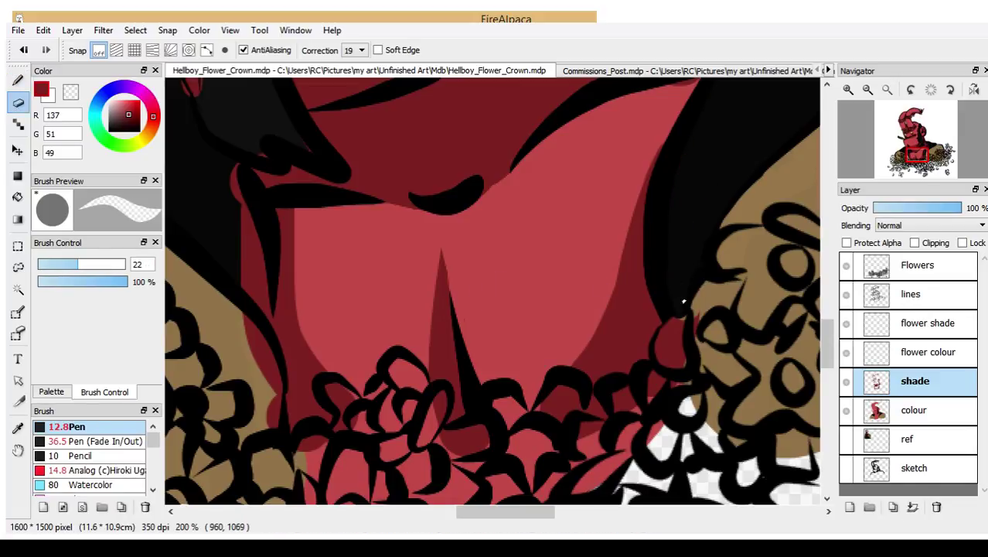
{"action": "left_click_drag", "start_coordinate": [683, 302], "coordinate": [689, 313]}
{"action": "mouse_move", "coordinate": [260, 326]}
{"action": "left_mouse_down"}
{"action": "mouse_move", "coordinate": [255, 281]}
{"action": "mouse_move", "coordinate": [256, 325]}
{"action": "mouse_move", "coordinate": [251, 263]}
{"action": "mouse_move", "coordinate": [221, 179]}
{"action": "mouse_move", "coordinate": [238, 214]}
{"action": "left_mouse_up"}
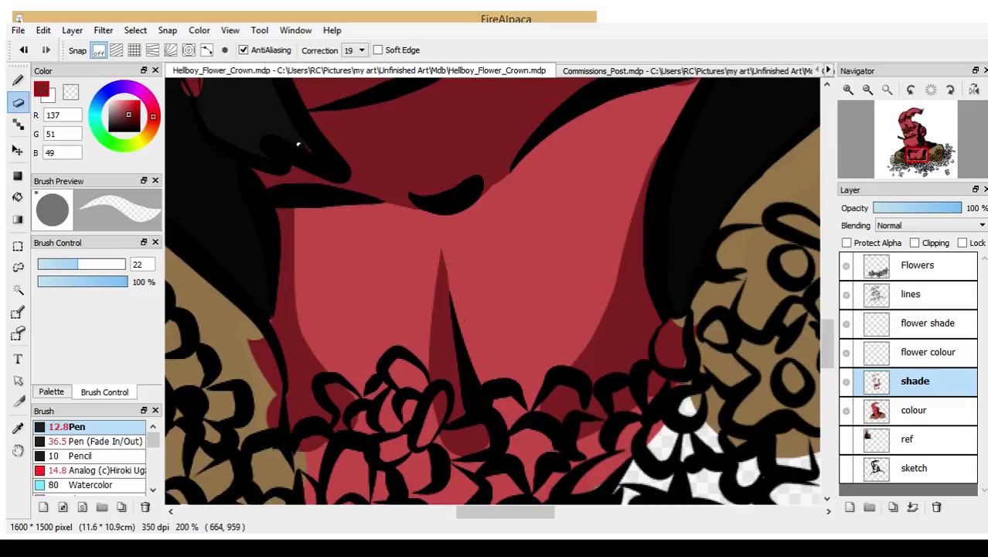
- Sample the black collar colour (18, 18, 18) and set the Pen to size 6.5 on the colour layer
{"action": "left_click", "coordinate": [18, 79]}
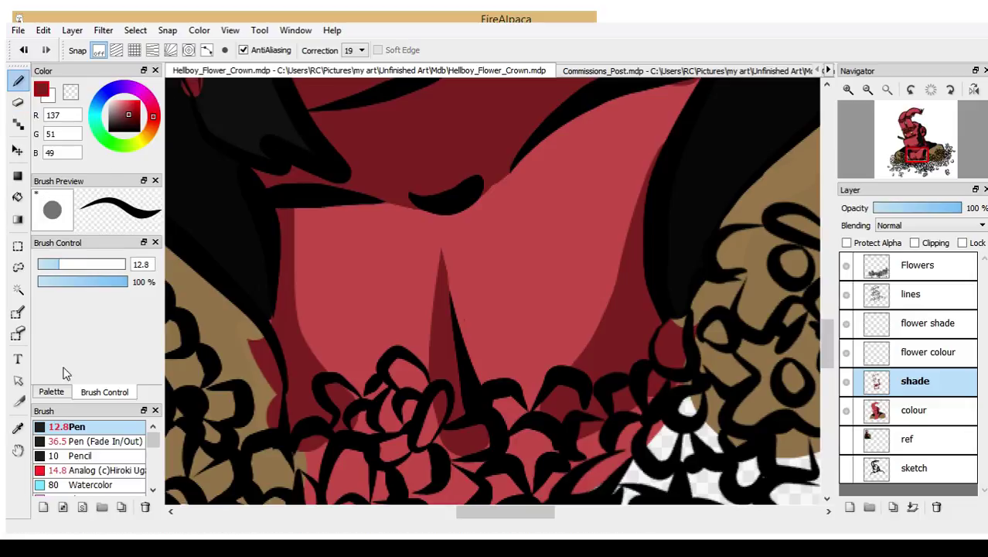
{"action": "left_click", "coordinate": [23, 428]}
{"action": "left_click", "coordinate": [265, 261]}
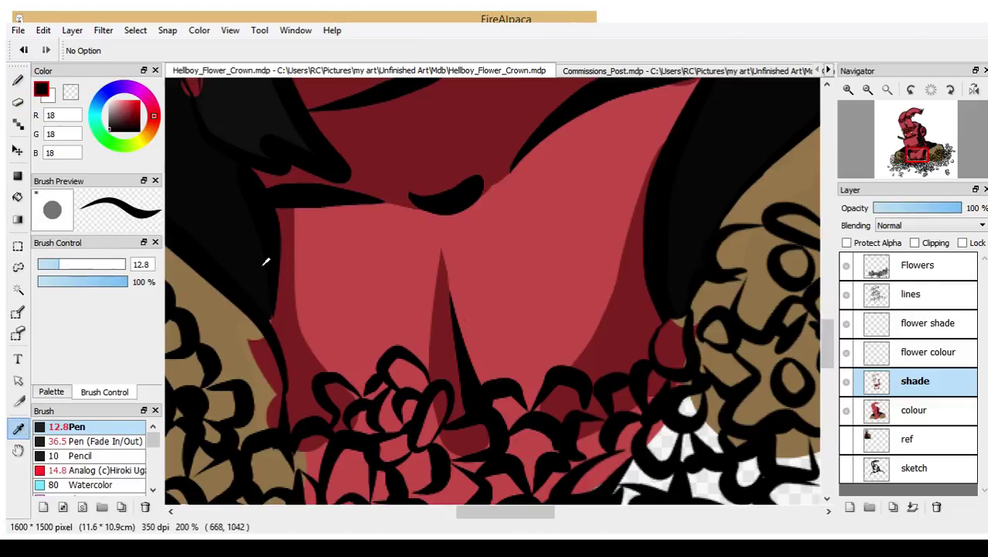
{"action": "left_click", "coordinate": [18, 80]}
{"action": "left_click_drag", "start_coordinate": [59, 263], "coordinate": [48, 263]}
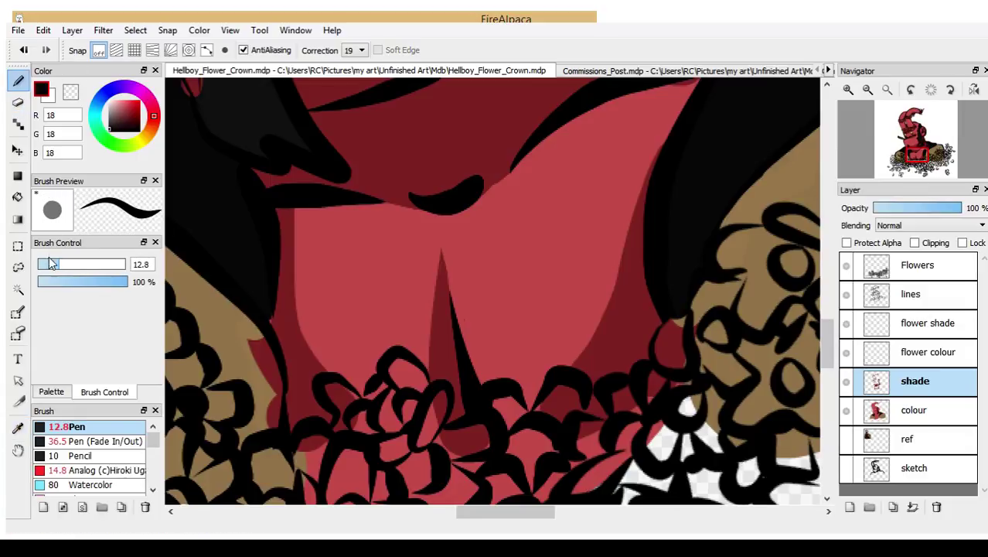
{"action": "left_click", "coordinate": [928, 409]}
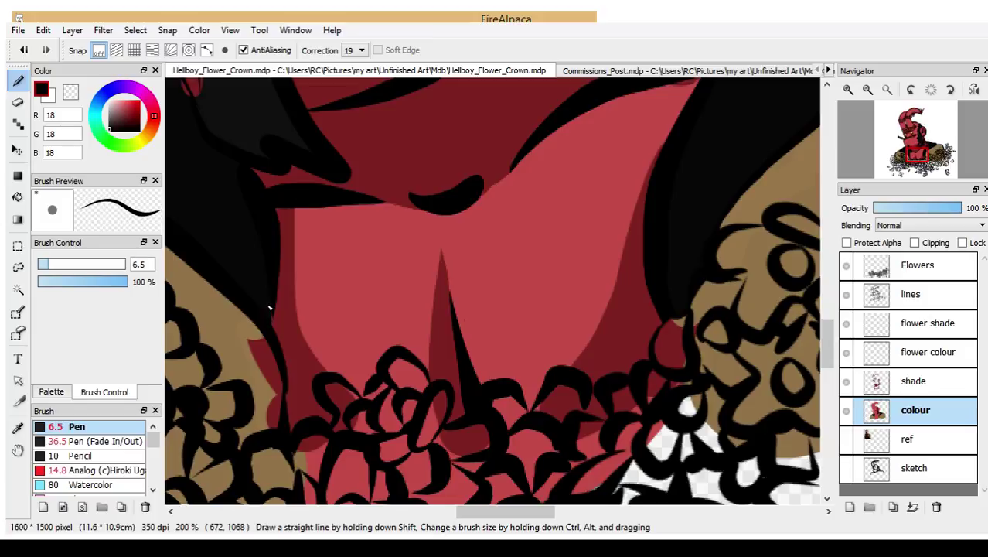
- Erase the dark red overspill on the shade layer where the neck outline meets the black collar, using eraser size 22
{"action": "left_click", "coordinate": [914, 161]}
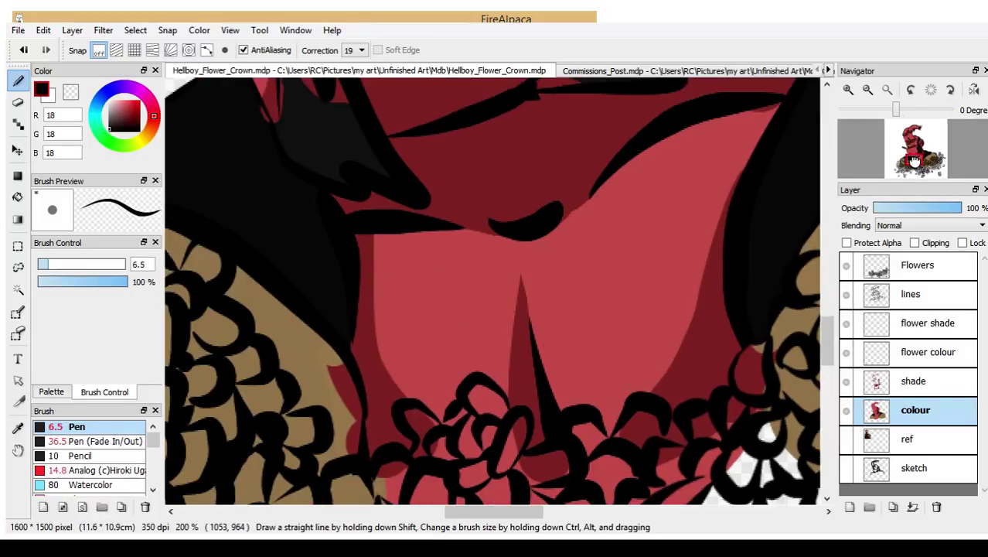
{"action": "left_click_drag", "start_coordinate": [914, 161], "coordinate": [913, 161]}
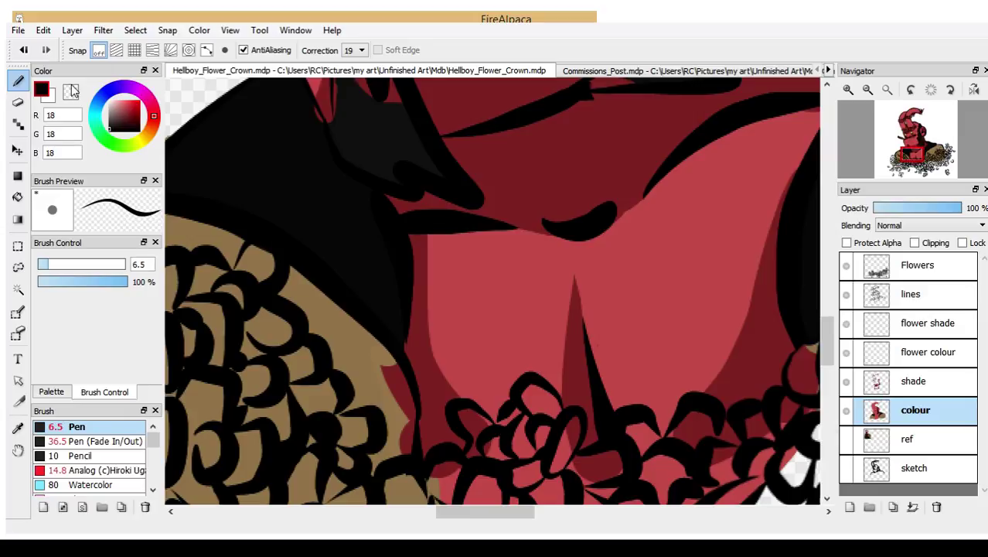
{"action": "left_click_drag", "start_coordinate": [919, 155], "coordinate": [920, 143]}
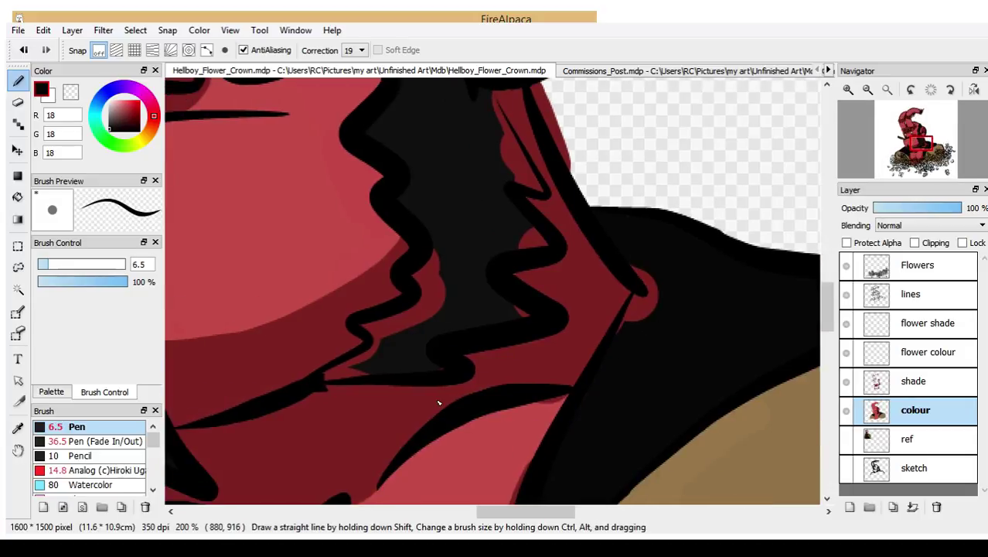
{"action": "key", "text": "e"}
{"action": "mouse_move", "coordinate": [569, 409]}
{"action": "left_mouse_down"}
{"action": "mouse_move", "coordinate": [511, 418]}
{"action": "mouse_move", "coordinate": [580, 408]}
{"action": "left_mouse_up"}
{"action": "key", "text": "ctrl+z"}
{"action": "left_click", "coordinate": [940, 383]}
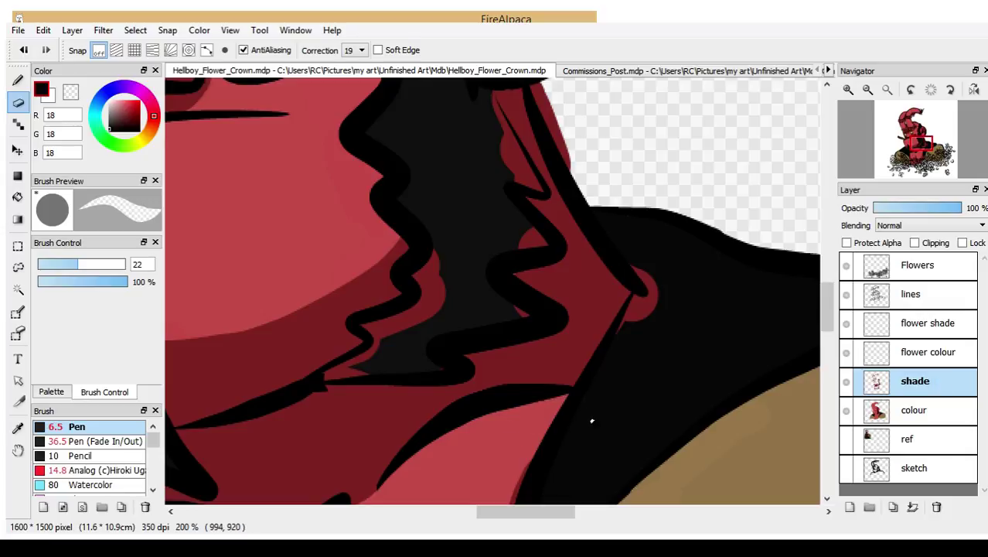
{"action": "mouse_move", "coordinate": [636, 338]}
{"action": "left_mouse_down"}
{"action": "mouse_move", "coordinate": [652, 275]}
{"action": "mouse_move", "coordinate": [654, 300]}
{"action": "left_mouse_up"}
{"action": "key", "text": "ctrl+z"}
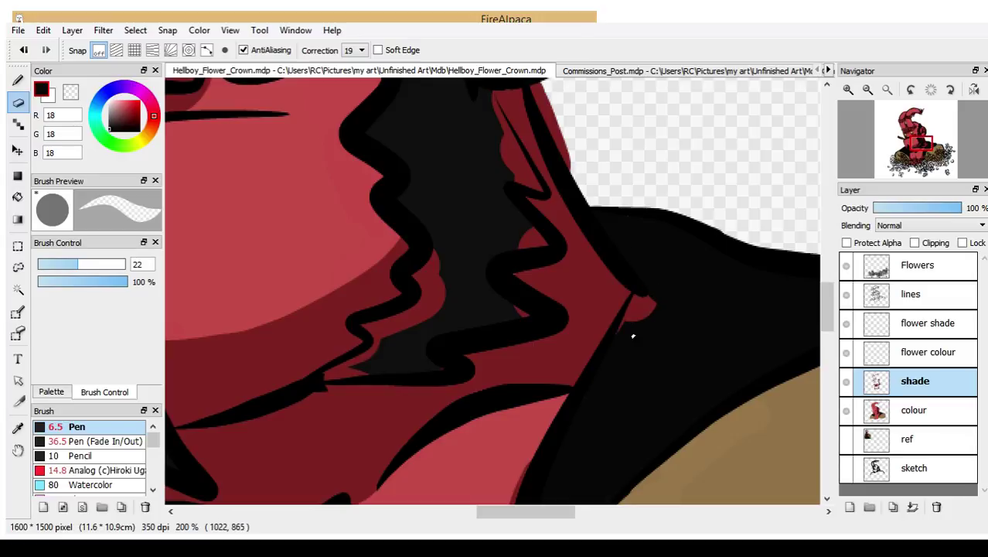
{"action": "left_click_drag", "start_coordinate": [633, 336], "coordinate": [678, 256]}
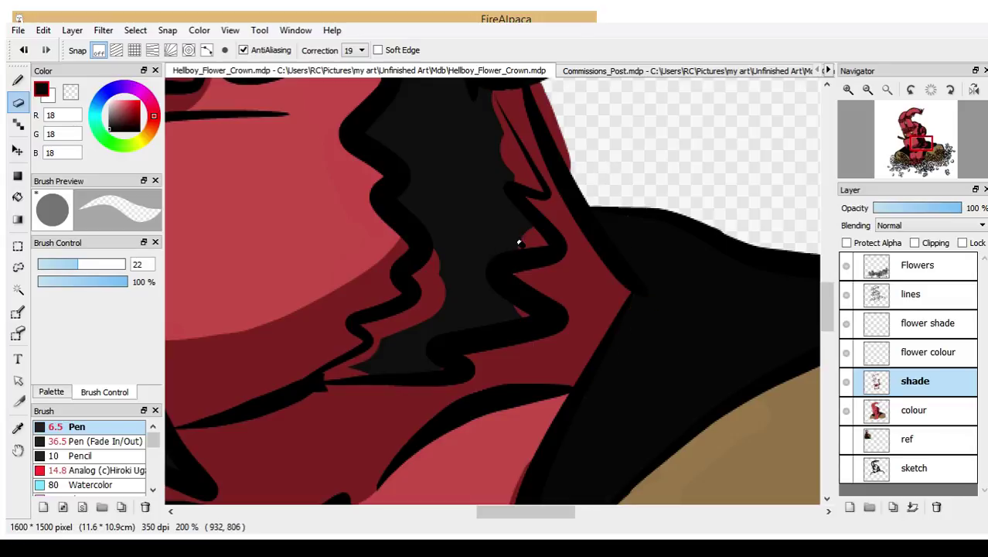
- Clear the dark red overspill from the black sideburn and outside the neck outline with the eraser at size 7.3
{"action": "mouse_move", "coordinate": [521, 238]}
{"action": "left_mouse_down"}
{"action": "mouse_move", "coordinate": [543, 244]}
{"action": "mouse_move", "coordinate": [495, 242]}
{"action": "mouse_move", "coordinate": [428, 283]}
{"action": "mouse_move", "coordinate": [442, 262]}
{"action": "mouse_move", "coordinate": [428, 323]}
{"action": "mouse_move", "coordinate": [393, 340]}
{"action": "mouse_move", "coordinate": [369, 337]}
{"action": "left_mouse_up"}
{"action": "key", "text": "ctrl+z"}
{"action": "left_click", "coordinate": [47, 265]}
{"action": "mouse_move", "coordinate": [355, 384]}
{"action": "left_mouse_down"}
{"action": "mouse_move", "coordinate": [328, 384]}
{"action": "mouse_move", "coordinate": [418, 354]}
{"action": "mouse_move", "coordinate": [334, 369]}
{"action": "mouse_move", "coordinate": [406, 337]}
{"action": "mouse_move", "coordinate": [344, 372]}
{"action": "left_mouse_up"}
{"action": "mouse_move", "coordinate": [398, 338]}
{"action": "left_mouse_down"}
{"action": "mouse_move", "coordinate": [364, 327]}
{"action": "mouse_move", "coordinate": [381, 344]}
{"action": "mouse_move", "coordinate": [376, 354]}
{"action": "mouse_move", "coordinate": [374, 326]}
{"action": "mouse_move", "coordinate": [435, 312]}
{"action": "mouse_move", "coordinate": [381, 333]}
{"action": "mouse_move", "coordinate": [411, 331]}
{"action": "left_mouse_up"}
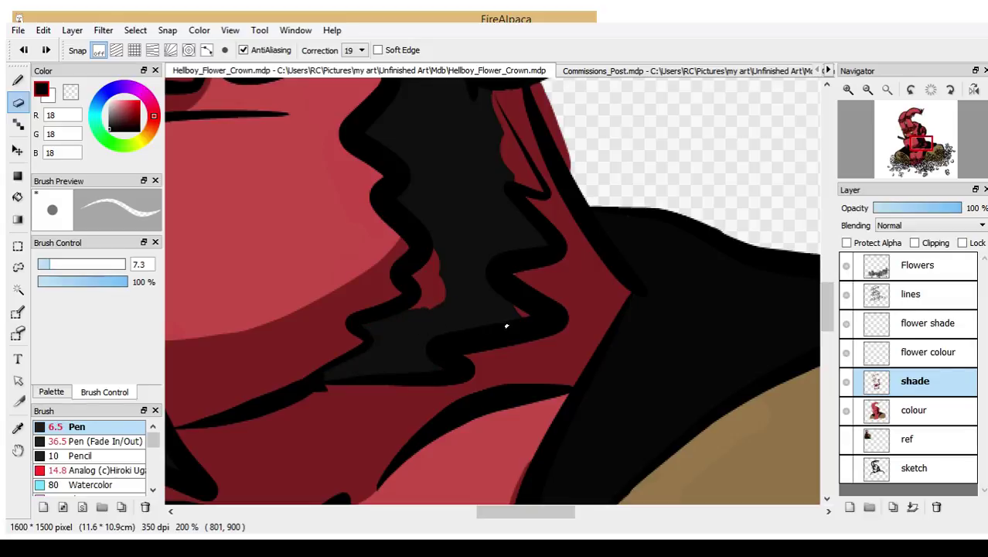
{"action": "mouse_move", "coordinate": [448, 293]}
{"action": "left_mouse_down"}
{"action": "mouse_move", "coordinate": [422, 297]}
{"action": "mouse_move", "coordinate": [414, 268]}
{"action": "mouse_move", "coordinate": [423, 307]}
{"action": "mouse_move", "coordinate": [426, 262]}
{"action": "mouse_move", "coordinate": [439, 316]}
{"action": "mouse_move", "coordinate": [429, 240]}
{"action": "left_mouse_up"}
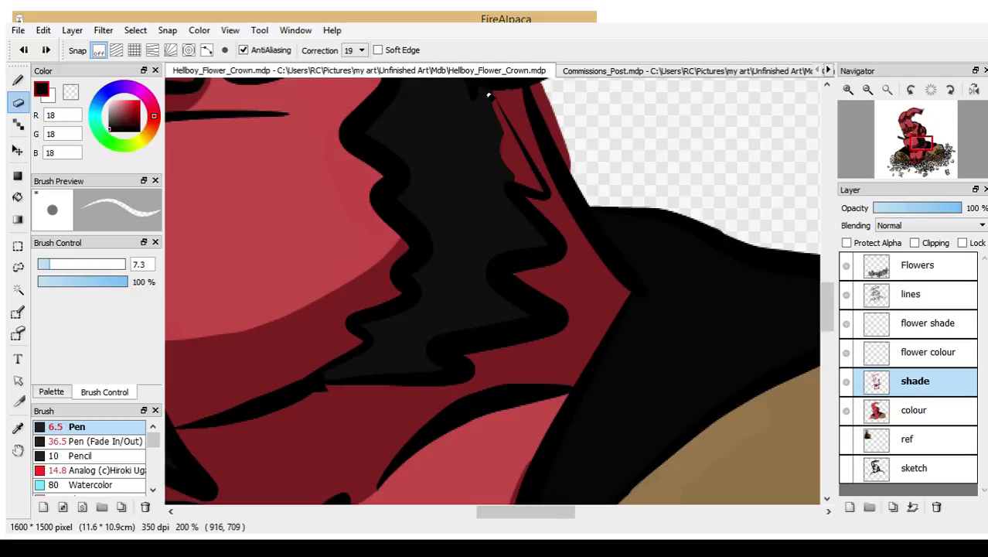
{"action": "mouse_move", "coordinate": [490, 95]}
{"action": "left_mouse_down"}
{"action": "mouse_move", "coordinate": [542, 194]}
{"action": "mouse_move", "coordinate": [514, 180]}
{"action": "mouse_move", "coordinate": [507, 145]}
{"action": "mouse_move", "coordinate": [521, 176]}
{"action": "left_mouse_up"}
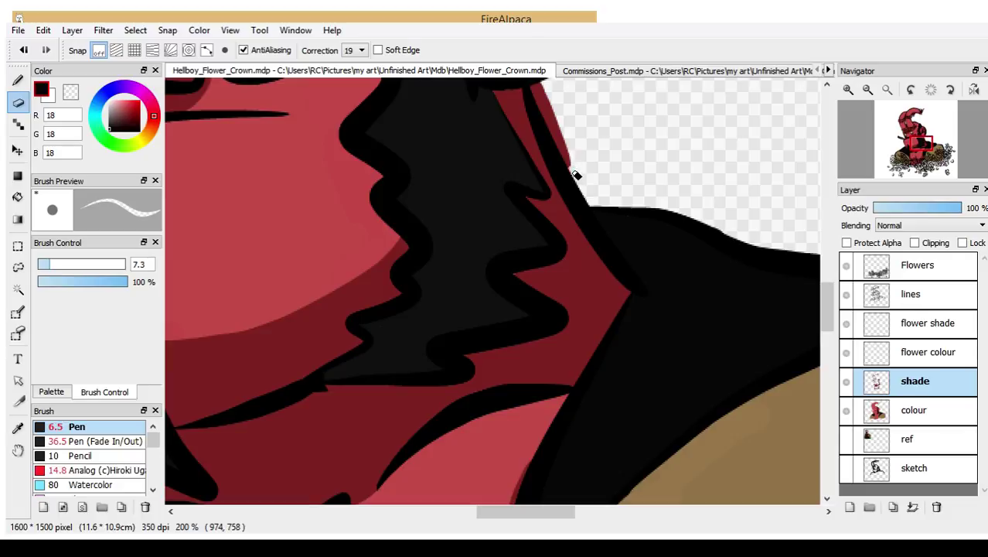
{"action": "mouse_move", "coordinate": [576, 175]}
{"action": "left_mouse_down"}
{"action": "mouse_move", "coordinate": [543, 88]}
{"action": "mouse_move", "coordinate": [567, 158]}
{"action": "mouse_move", "coordinate": [577, 159]}
{"action": "left_mouse_up"}
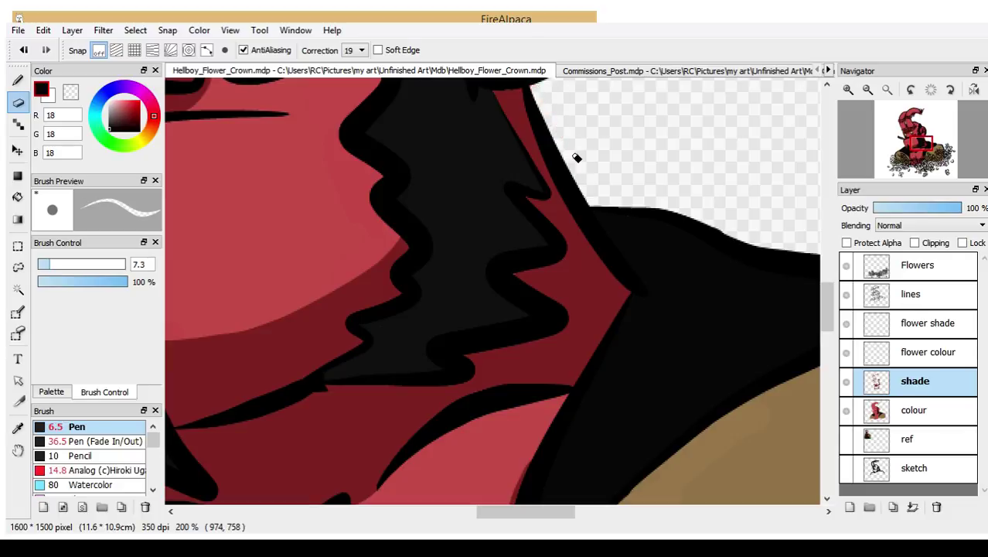
- Erase the dark red shadow inside and around the tips of the black beard tuft on the chin
{"action": "scroll", "coordinate": [475, 298], "scroll_direction": "left", "scroll_amount": 5}
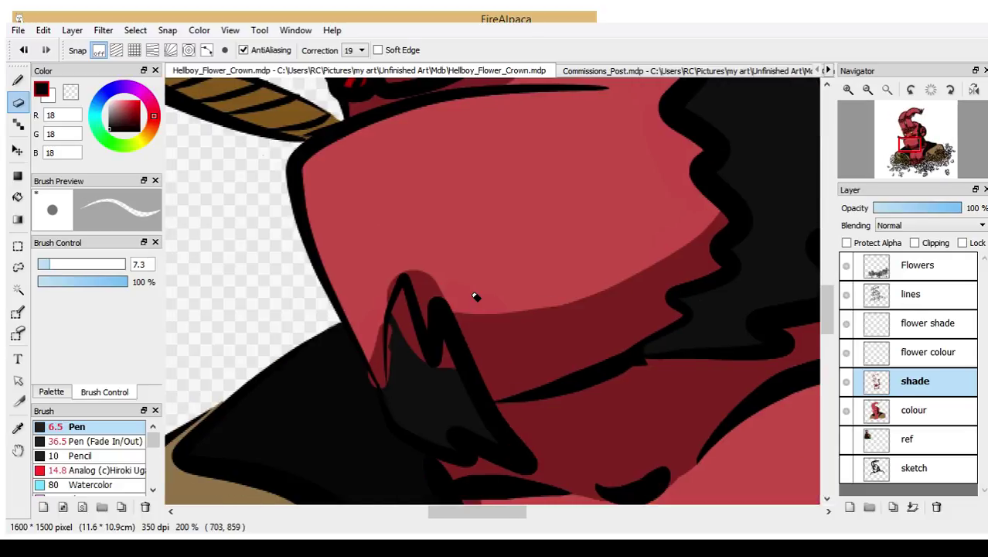
{"action": "left_click_drag", "start_coordinate": [403, 286], "coordinate": [418, 353]}
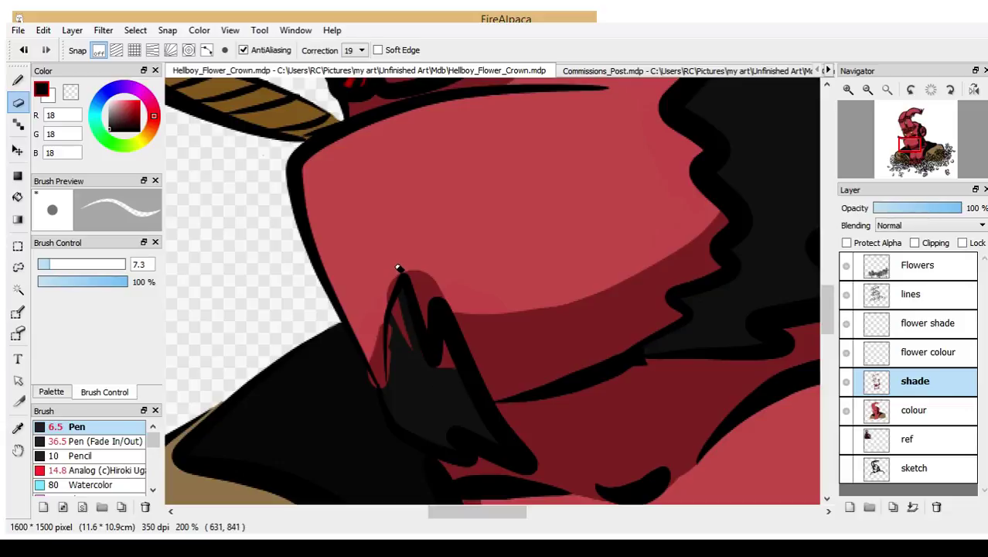
{"action": "left_click_drag", "start_coordinate": [397, 267], "coordinate": [393, 390]}
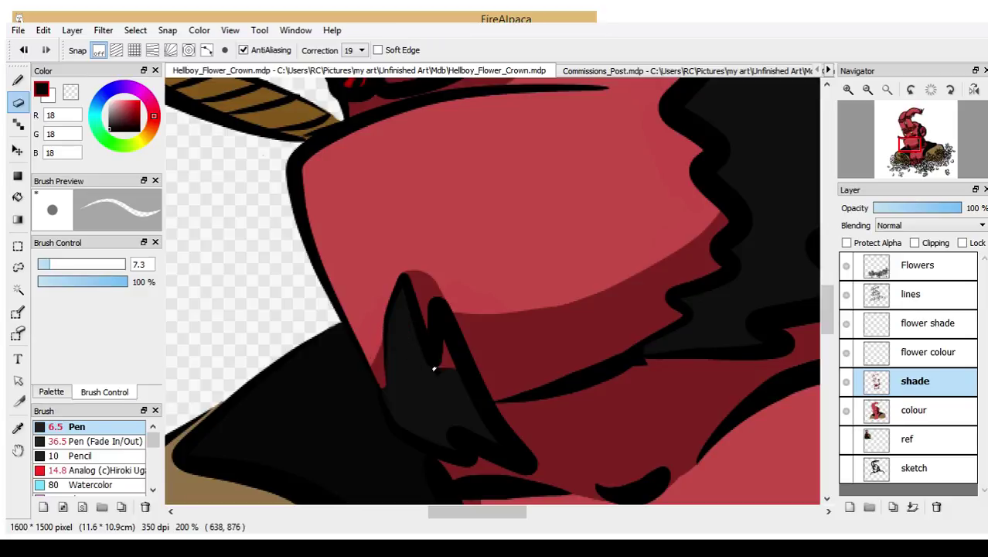
{"action": "left_click_drag", "start_coordinate": [445, 368], "coordinate": [446, 338]}
{"action": "mouse_move", "coordinate": [402, 267]}
{"action": "left_mouse_down"}
{"action": "mouse_move", "coordinate": [439, 315]}
{"action": "mouse_move", "coordinate": [432, 277]}
{"action": "left_mouse_up"}
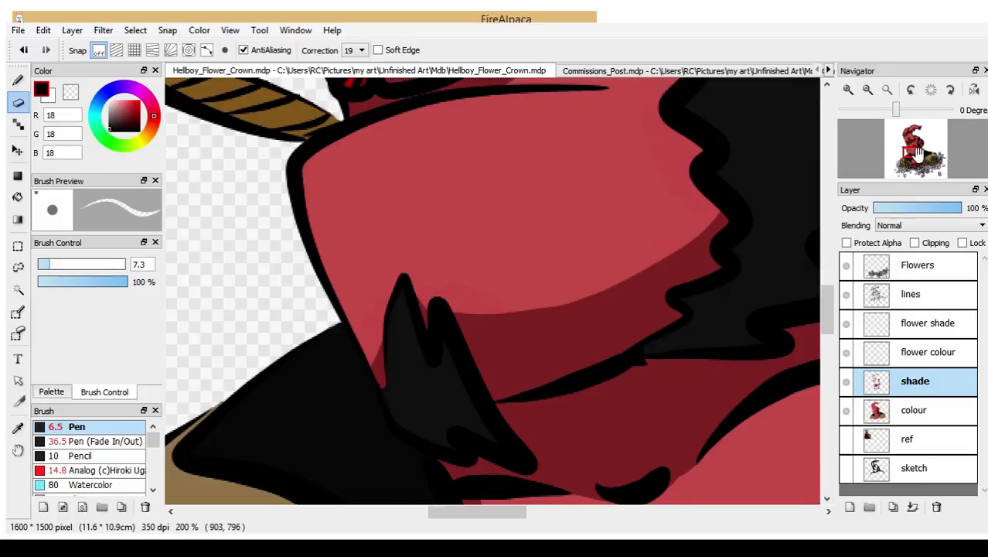
- Remove the dark red overspill from the tan coat beside the chest's left edge above the flowers
{"action": "left_click_drag", "start_coordinate": [919, 152], "coordinate": [912, 162]}
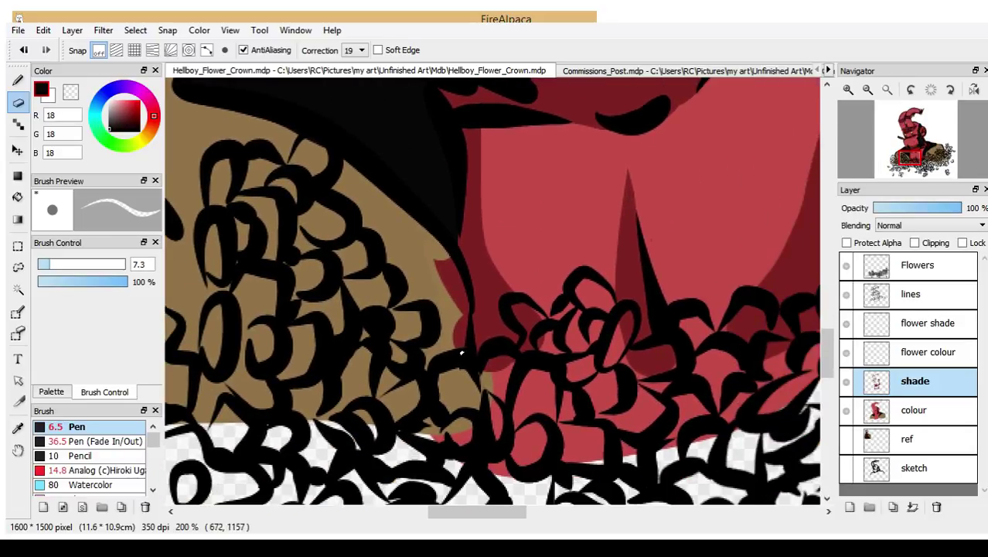
{"action": "left_click_drag", "start_coordinate": [447, 272], "coordinate": [445, 289]}
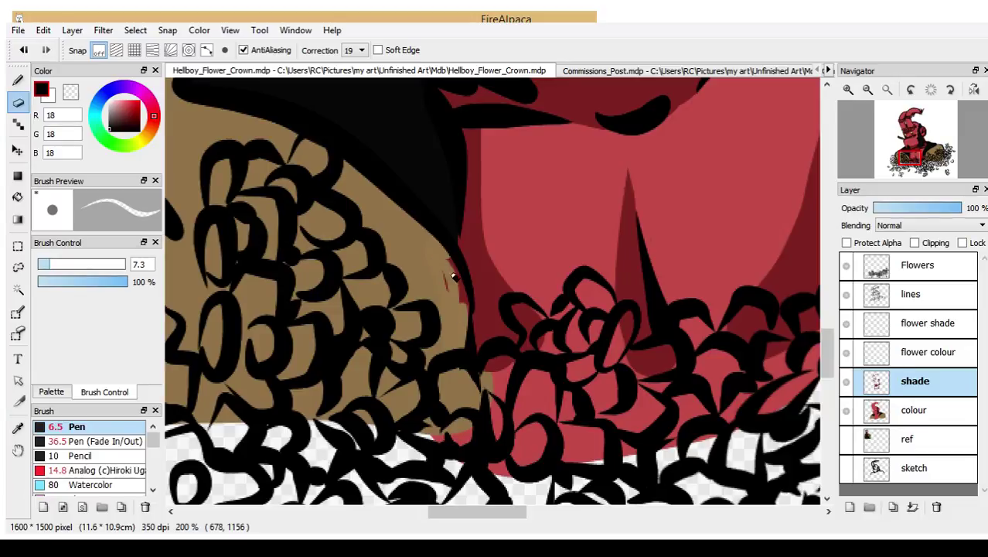
{"action": "key", "text": "ctrl+z"}
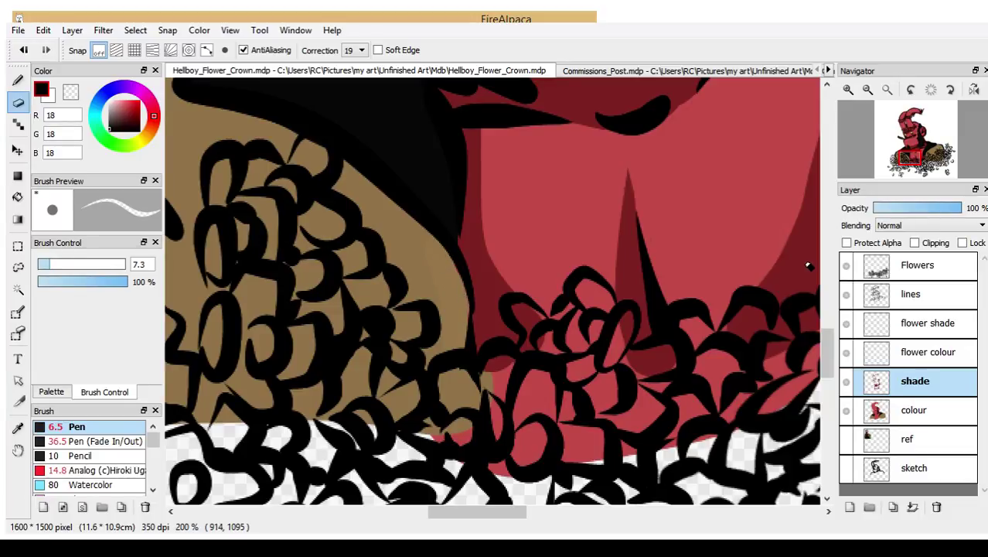
- Review the shading on the whole figure, then return to a 300% close-up of the neck
{"action": "left_click_drag", "start_coordinate": [916, 162], "coordinate": [918, 153]}
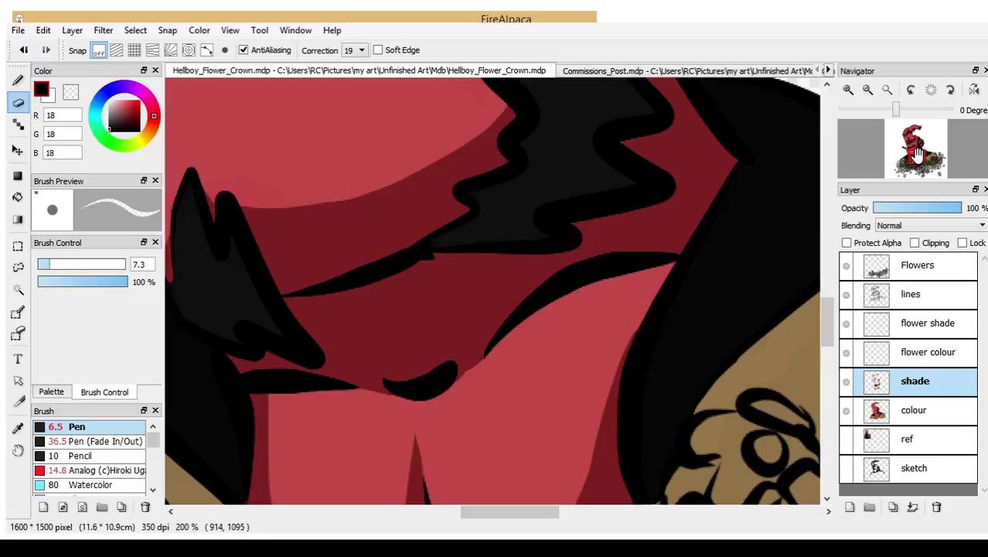
{"action": "left_click", "coordinate": [868, 88]}
{"action": "left_click", "coordinate": [868, 89]}
{"action": "left_click", "coordinate": [868, 89]}
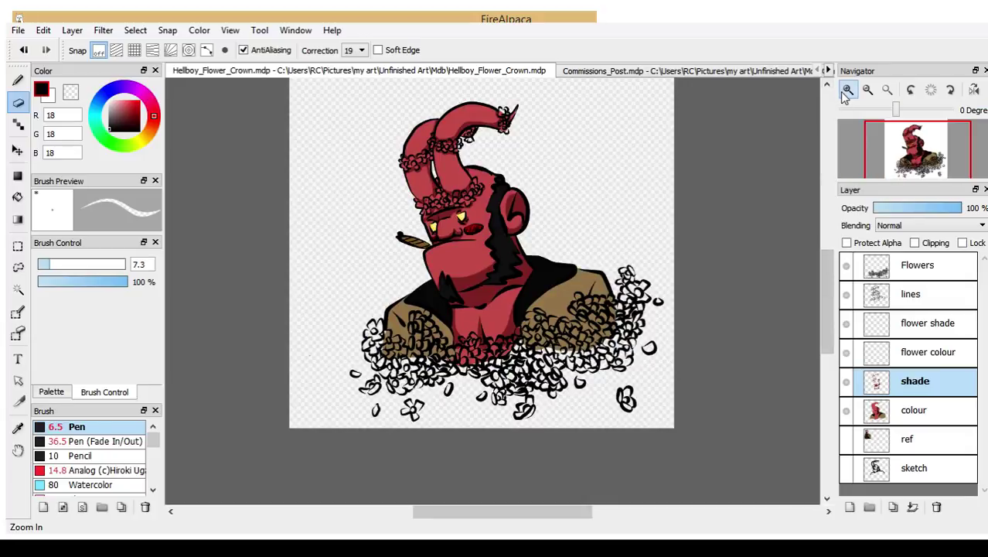
{"action": "left_click", "coordinate": [848, 89]}
{"action": "left_click", "coordinate": [849, 89]}
{"action": "left_click", "coordinate": [848, 90]}
{"action": "left_click", "coordinate": [848, 89]}
{"action": "left_click", "coordinate": [848, 90]}
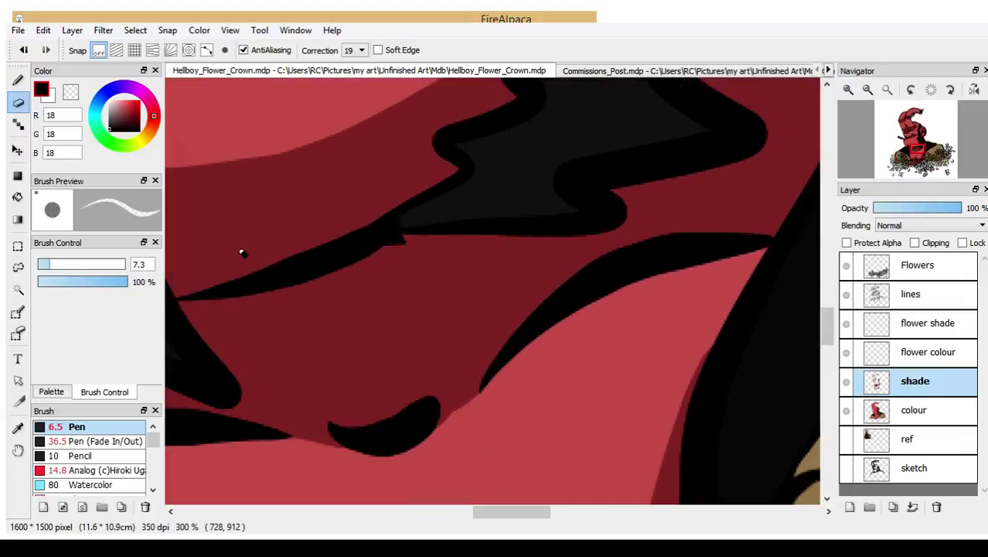
- Sample the tan of the coat's right shoulder (158, 129, 87) as the drawing colour
{"action": "left_click", "coordinate": [18, 428]}
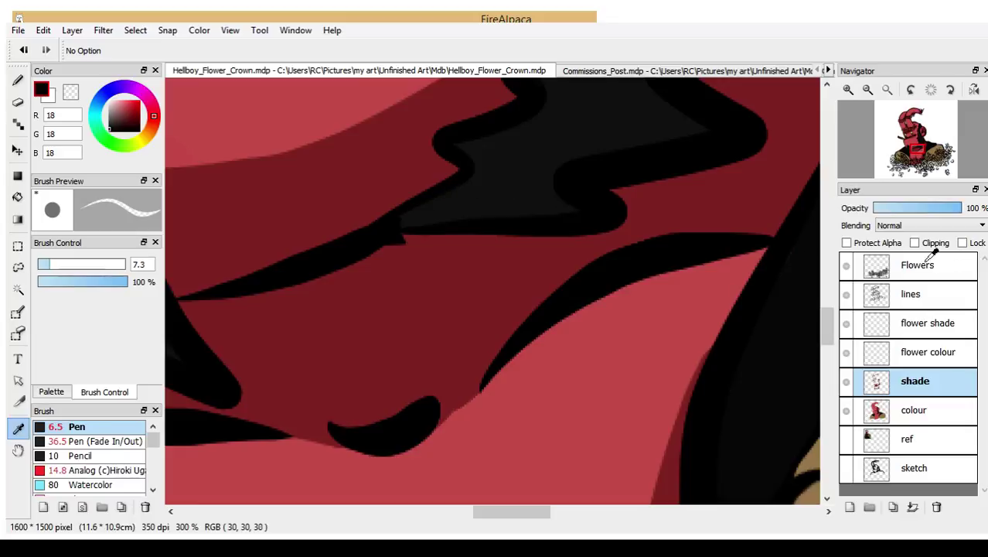
{"action": "mouse_move", "coordinate": [909, 155]}
{"action": "left_mouse_down"}
{"action": "mouse_move", "coordinate": [928, 158]}
{"action": "mouse_move", "coordinate": [924, 150]}
{"action": "left_mouse_up"}
{"action": "left_click", "coordinate": [651, 250]}
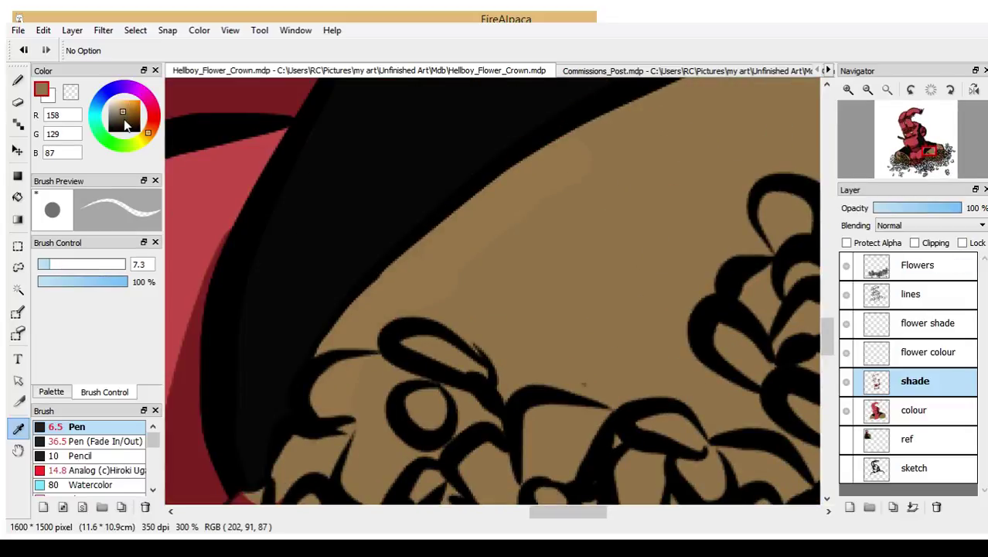
- Paint a dark brown (101, 80, 50) shadow along the collar edge on the coat's right shoulder with a size 20 pen
{"action": "left_click", "coordinate": [124, 119]}
{"action": "left_click", "coordinate": [18, 80]}
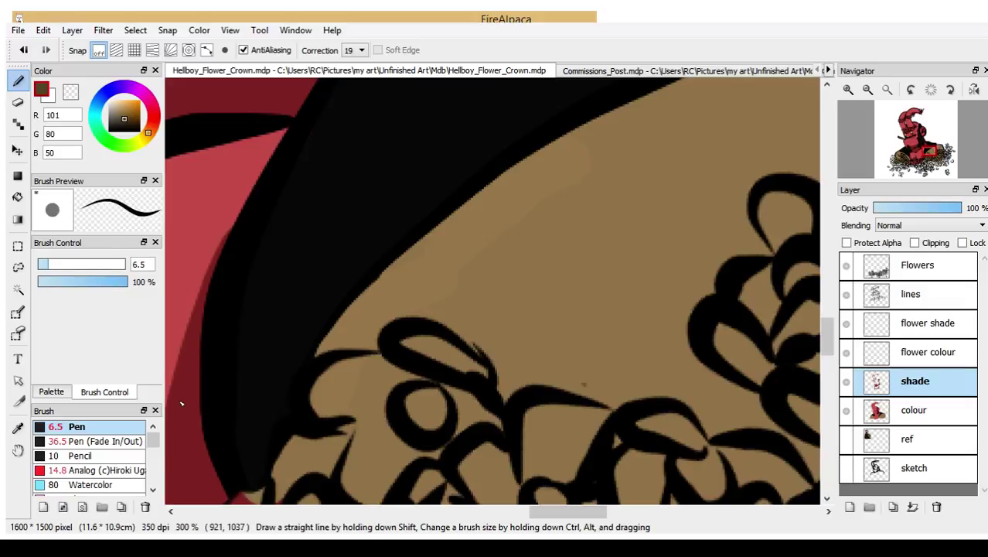
{"action": "left_click", "coordinate": [868, 89]}
{"action": "left_click", "coordinate": [868, 89]}
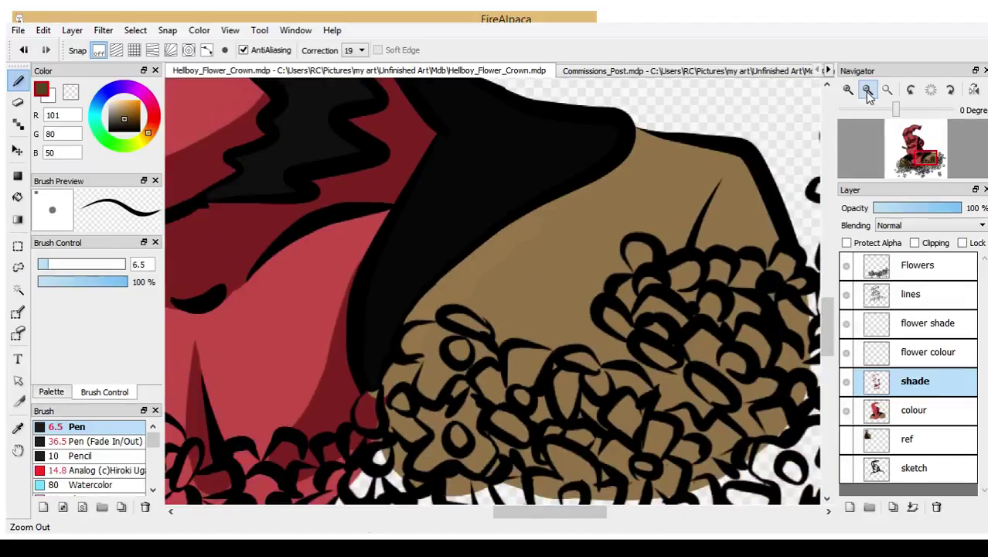
{"action": "left_click", "coordinate": [72, 265]}
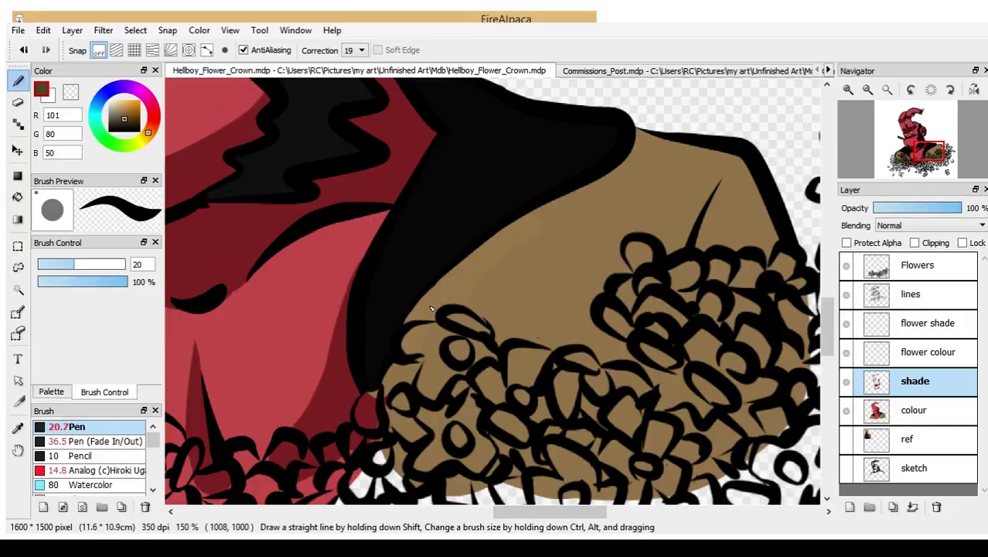
{"action": "mouse_move", "coordinate": [409, 331]}
{"action": "left_mouse_down"}
{"action": "mouse_move", "coordinate": [455, 284]}
{"action": "mouse_move", "coordinate": [430, 321]}
{"action": "mouse_move", "coordinate": [428, 302]}
{"action": "mouse_move", "coordinate": [512, 247]}
{"action": "mouse_move", "coordinate": [464, 261]}
{"action": "mouse_move", "coordinate": [535, 226]}
{"action": "mouse_move", "coordinate": [559, 232]}
{"action": "mouse_move", "coordinate": [608, 197]}
{"action": "mouse_move", "coordinate": [621, 156]}
{"action": "mouse_move", "coordinate": [521, 225]}
{"action": "left_mouse_up"}
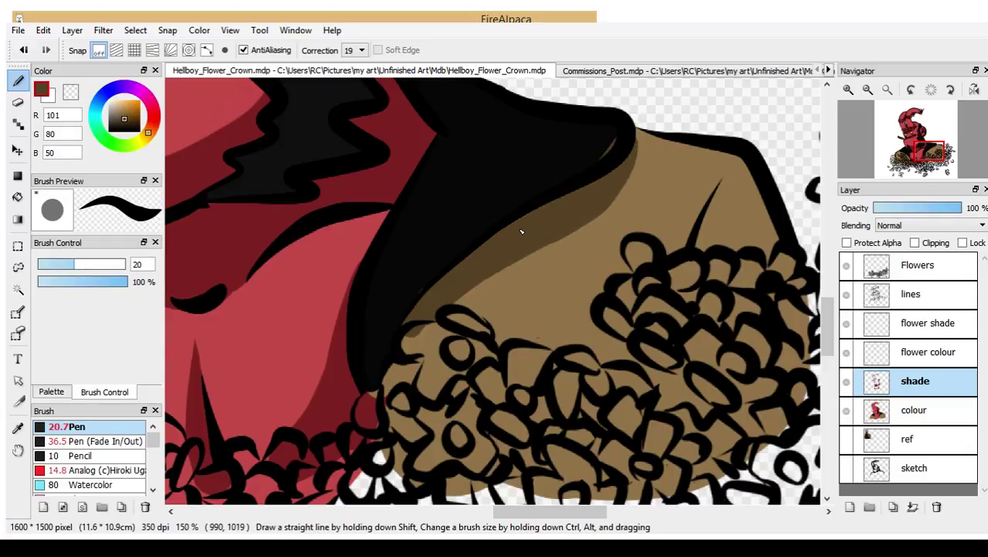
- Shade the sleeve crease and the coat area above the flowers on the right shoulder in the same dark brown
{"action": "mouse_move", "coordinate": [725, 185]}
{"action": "left_mouse_down"}
{"action": "mouse_move", "coordinate": [685, 246]}
{"action": "mouse_move", "coordinate": [684, 270]}
{"action": "left_mouse_up"}
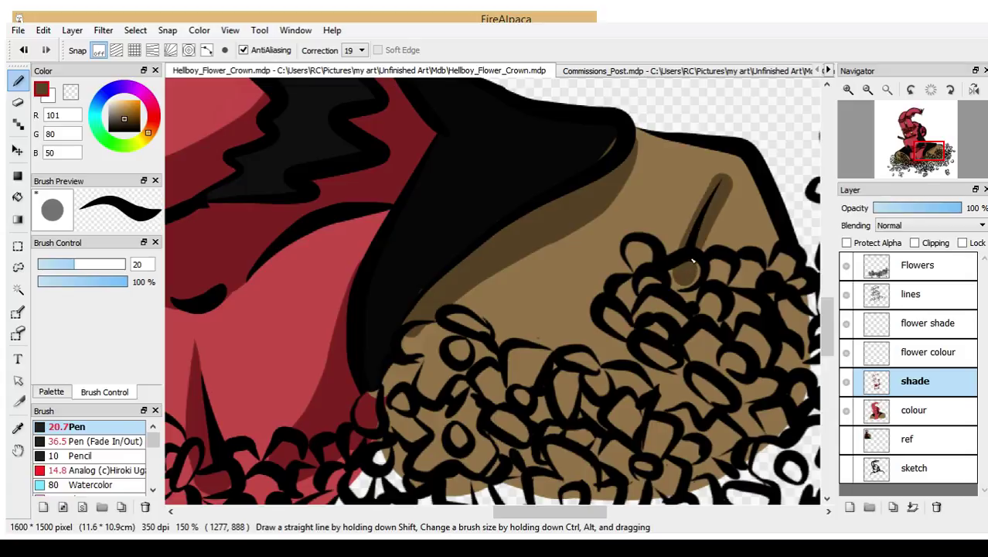
{"action": "mouse_move", "coordinate": [481, 330]}
{"action": "left_mouse_down"}
{"action": "mouse_move", "coordinate": [570, 298]}
{"action": "mouse_move", "coordinate": [621, 255]}
{"action": "mouse_move", "coordinate": [601, 297]}
{"action": "mouse_move", "coordinate": [498, 345]}
{"action": "mouse_move", "coordinate": [580, 325]}
{"action": "mouse_move", "coordinate": [495, 346]}
{"action": "mouse_move", "coordinate": [597, 363]}
{"action": "mouse_move", "coordinate": [606, 350]}
{"action": "mouse_move", "coordinate": [678, 383]}
{"action": "mouse_move", "coordinate": [565, 311]}
{"action": "mouse_move", "coordinate": [628, 360]}
{"action": "left_mouse_up"}
{"action": "mouse_move", "coordinate": [600, 326]}
{"action": "left_mouse_down"}
{"action": "mouse_move", "coordinate": [638, 352]}
{"action": "mouse_move", "coordinate": [646, 280]}
{"action": "mouse_move", "coordinate": [637, 266]}
{"action": "mouse_move", "coordinate": [628, 284]}
{"action": "mouse_move", "coordinate": [623, 255]}
{"action": "mouse_move", "coordinate": [628, 232]}
{"action": "left_mouse_up"}
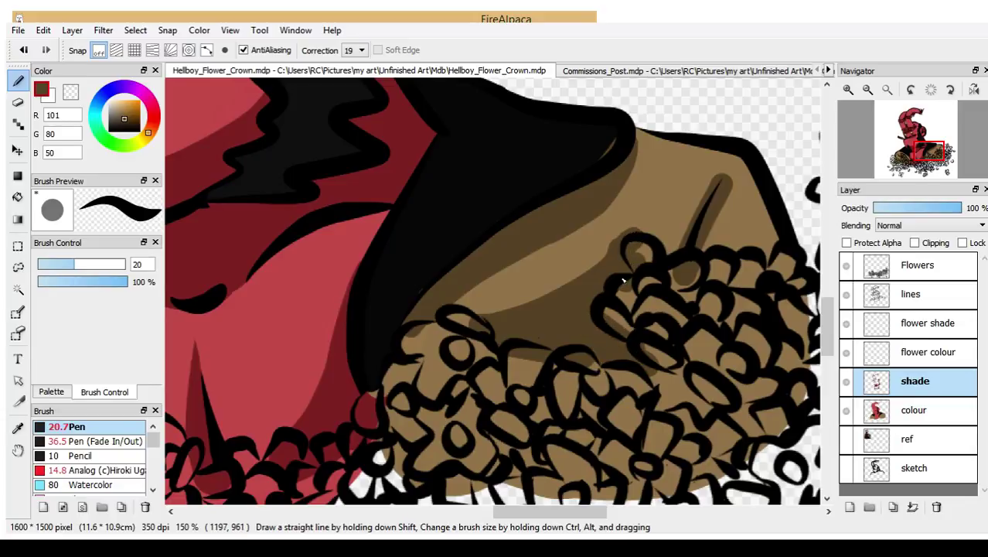
{"action": "mouse_move", "coordinate": [703, 218]}
{"action": "left_mouse_down"}
{"action": "mouse_move", "coordinate": [704, 276]}
{"action": "mouse_move", "coordinate": [725, 183]}
{"action": "left_mouse_up"}
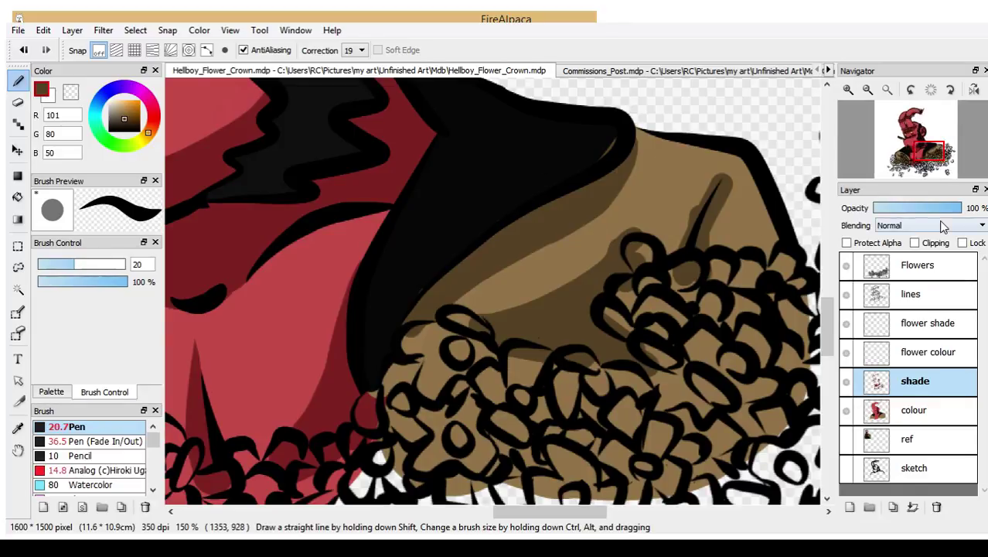
- Shade the coat's left shoulder in dark brown along the collar edge, around the sleeve crease and beside the flowers
{"action": "left_click", "coordinate": [919, 164]}
{"action": "left_click_drag", "start_coordinate": [919, 164], "coordinate": [908, 156]}
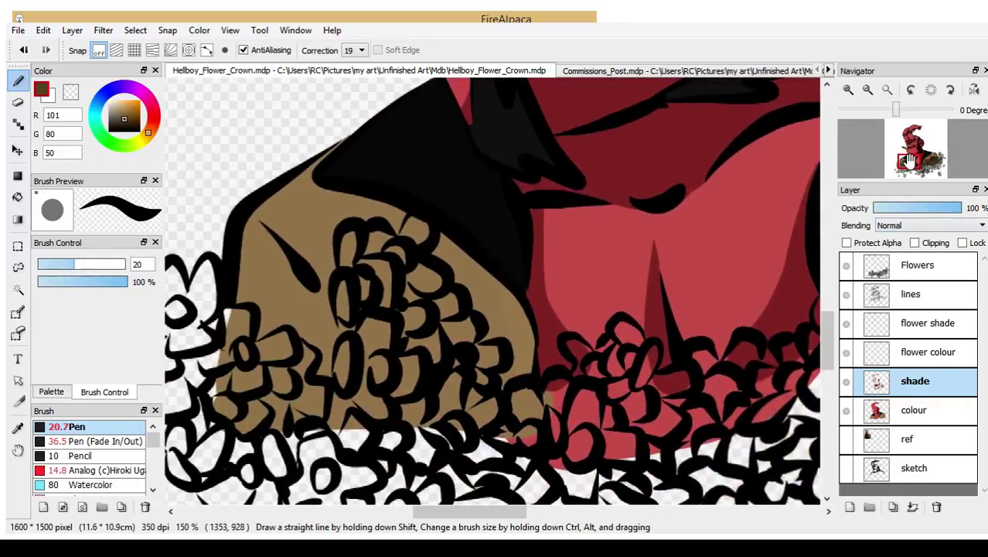
{"action": "mouse_move", "coordinate": [310, 176]}
{"action": "left_mouse_down"}
{"action": "mouse_move", "coordinate": [348, 217]}
{"action": "mouse_move", "coordinate": [407, 237]}
{"action": "mouse_move", "coordinate": [357, 205]}
{"action": "mouse_move", "coordinate": [416, 230]}
{"action": "mouse_move", "coordinate": [474, 283]}
{"action": "mouse_move", "coordinate": [447, 253]}
{"action": "mouse_move", "coordinate": [471, 271]}
{"action": "mouse_move", "coordinate": [505, 320]}
{"action": "mouse_move", "coordinate": [516, 364]}
{"action": "mouse_move", "coordinate": [476, 290]}
{"action": "mouse_move", "coordinate": [502, 376]}
{"action": "mouse_move", "coordinate": [516, 350]}
{"action": "mouse_move", "coordinate": [521, 379]}
{"action": "mouse_move", "coordinate": [518, 314]}
{"action": "mouse_move", "coordinate": [503, 290]}
{"action": "mouse_move", "coordinate": [460, 265]}
{"action": "left_mouse_up"}
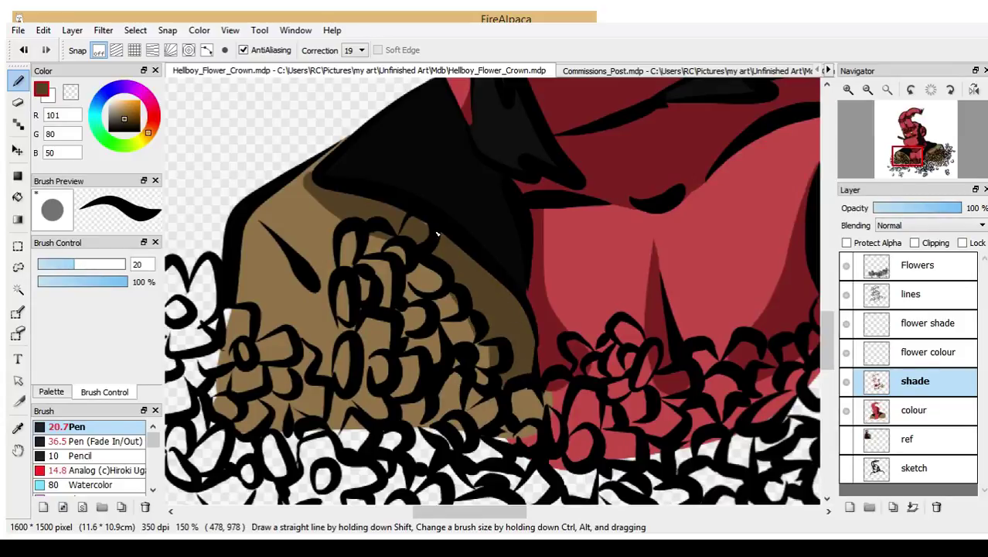
{"action": "mouse_move", "coordinate": [257, 225]}
{"action": "left_mouse_down"}
{"action": "mouse_move", "coordinate": [302, 283]}
{"action": "mouse_move", "coordinate": [331, 388]}
{"action": "mouse_move", "coordinate": [322, 282]}
{"action": "left_mouse_up"}
{"action": "left_click_drag", "start_coordinate": [323, 240], "coordinate": [338, 317]}
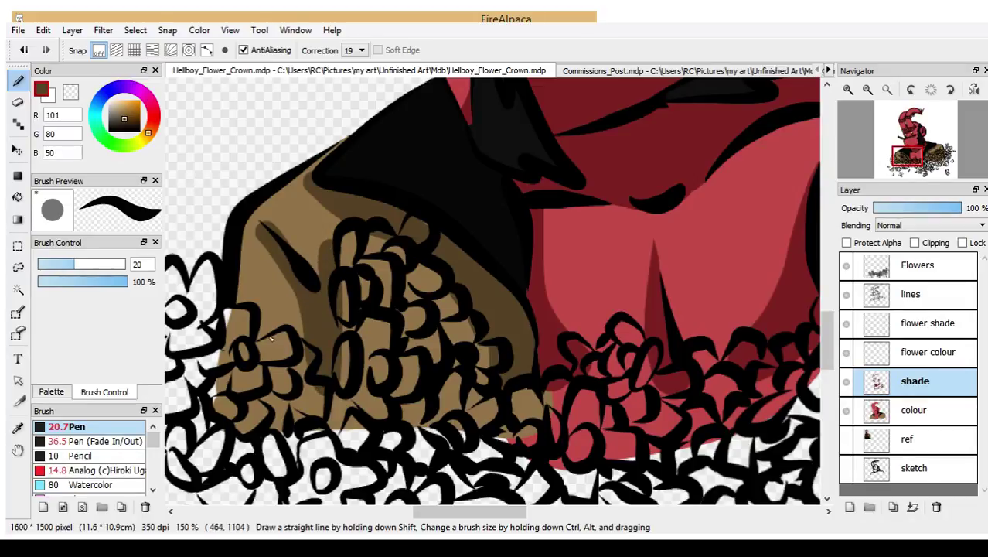
{"action": "mouse_move", "coordinate": [257, 348]}
{"action": "left_mouse_down"}
{"action": "mouse_move", "coordinate": [277, 335]}
{"action": "mouse_move", "coordinate": [263, 342]}
{"action": "mouse_move", "coordinate": [266, 355]}
{"action": "left_mouse_up"}
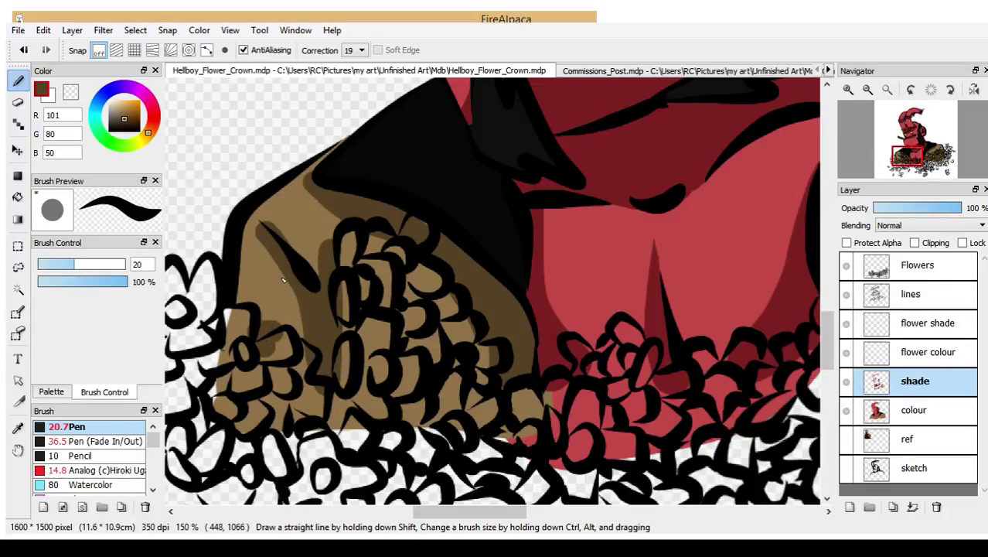
{"action": "left_click_drag", "start_coordinate": [252, 225], "coordinate": [271, 242]}
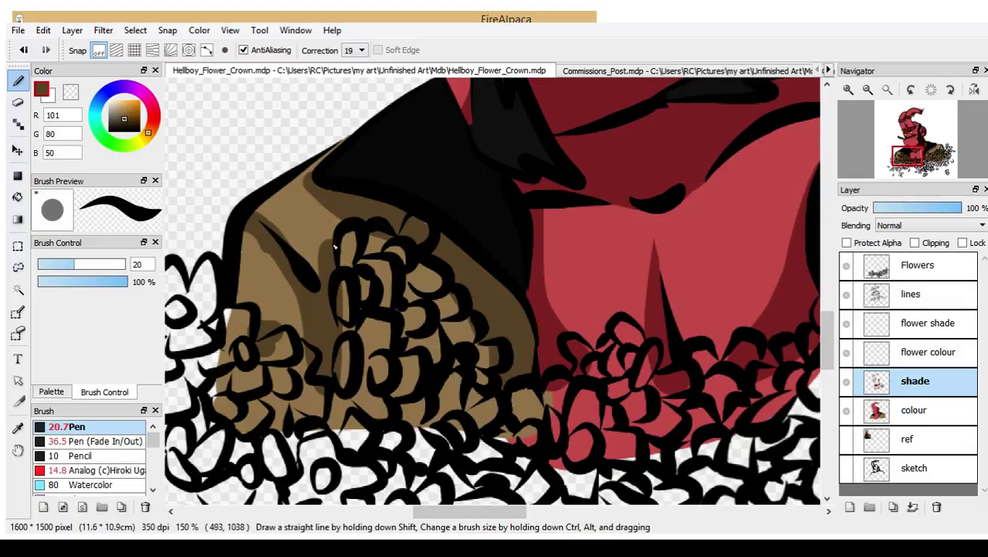
{"action": "mouse_move", "coordinate": [324, 210]}
{"action": "left_mouse_down"}
{"action": "mouse_move", "coordinate": [316, 291]}
{"action": "mouse_move", "coordinate": [337, 232]}
{"action": "left_mouse_up"}
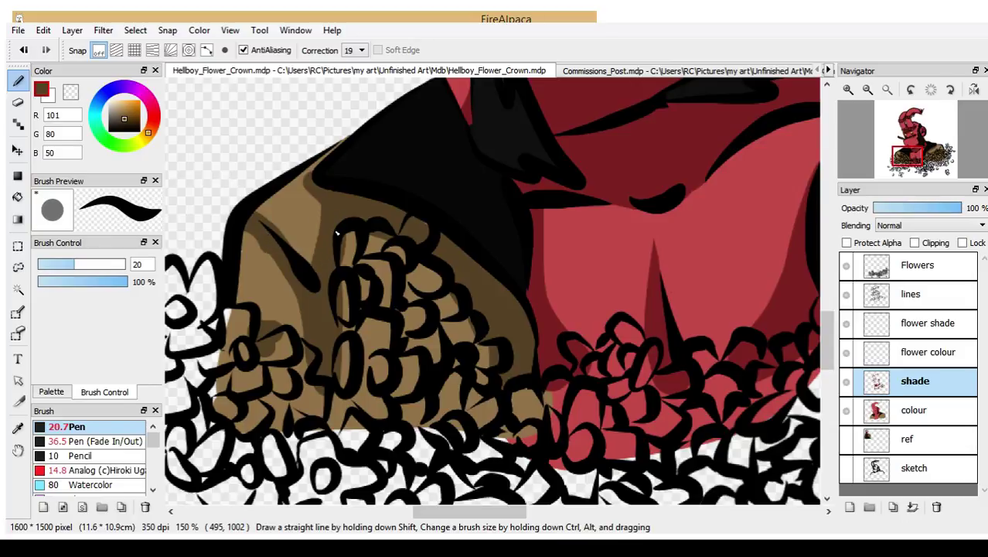
- Trim the brown shadow between collar and flowers on the left shoulder and around the right shoulder's crease with the size 7.3 eraser
{"action": "key", "text": "e"}
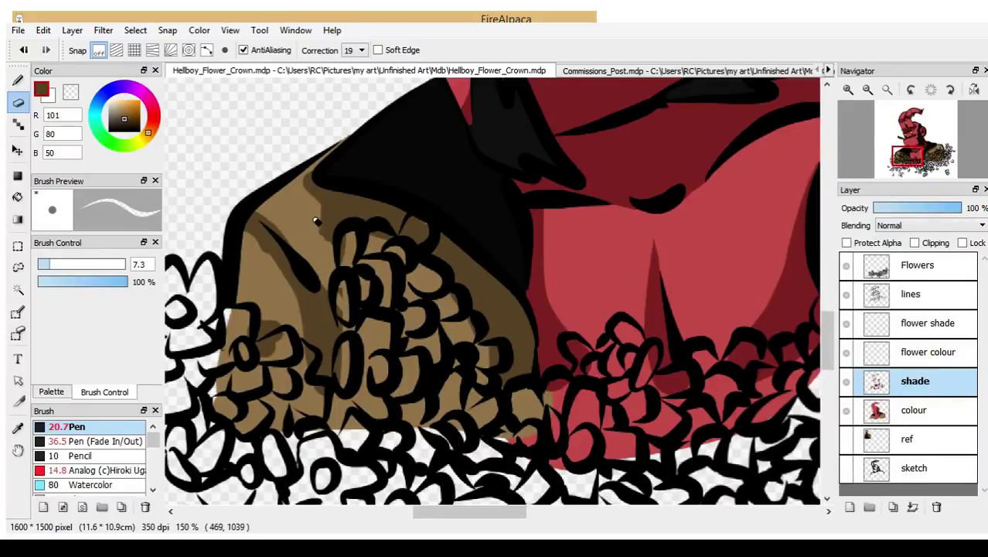
{"action": "mouse_move", "coordinate": [307, 184]}
{"action": "left_mouse_down"}
{"action": "mouse_move", "coordinate": [359, 250]}
{"action": "mouse_move", "coordinate": [317, 217]}
{"action": "mouse_move", "coordinate": [346, 259]}
{"action": "left_mouse_up"}
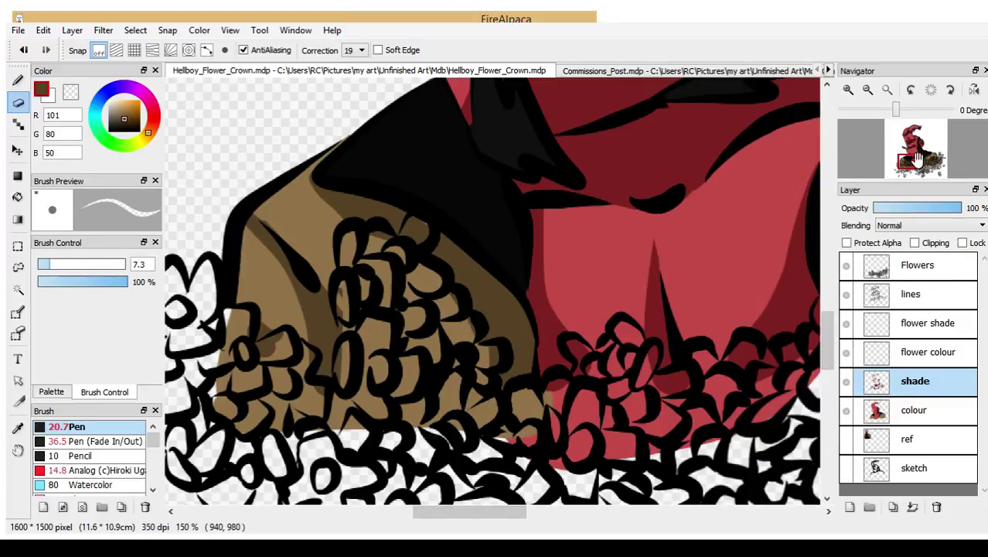
{"action": "left_click_drag", "start_coordinate": [911, 164], "coordinate": [925, 157]}
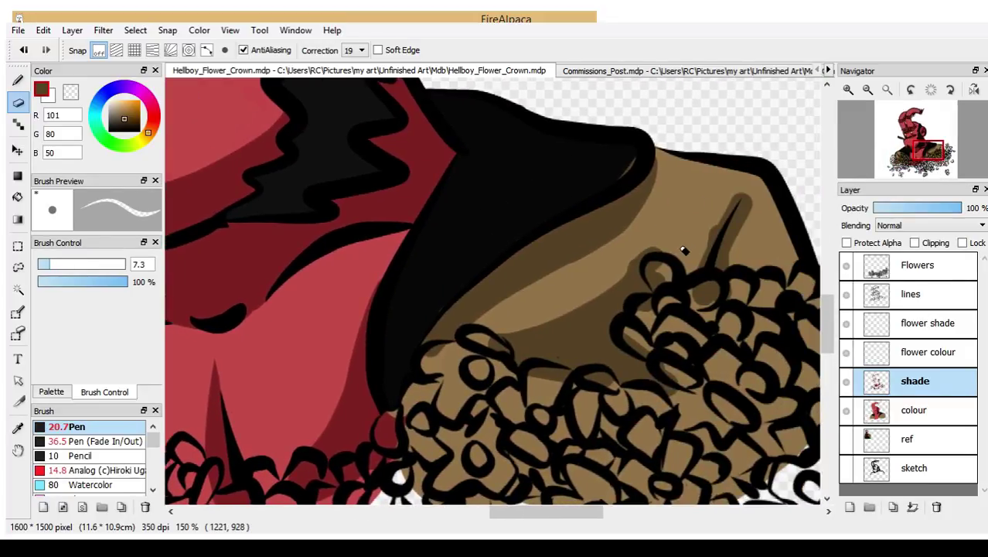
{"action": "left_click_drag", "start_coordinate": [746, 194], "coordinate": [699, 288]}
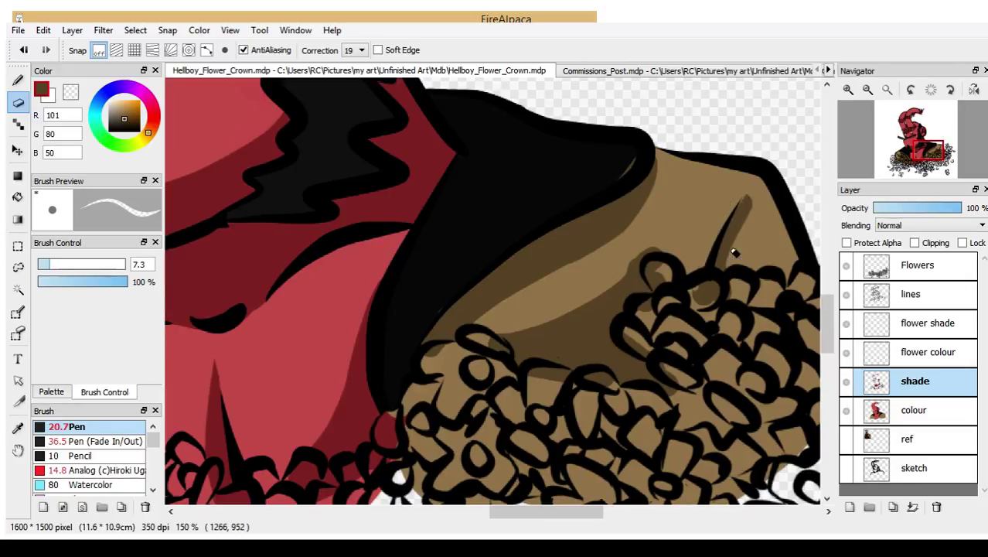
{"action": "mouse_move", "coordinate": [734, 254]}
{"action": "left_mouse_down"}
{"action": "mouse_move", "coordinate": [752, 207]}
{"action": "mouse_move", "coordinate": [743, 189]}
{"action": "left_mouse_up"}
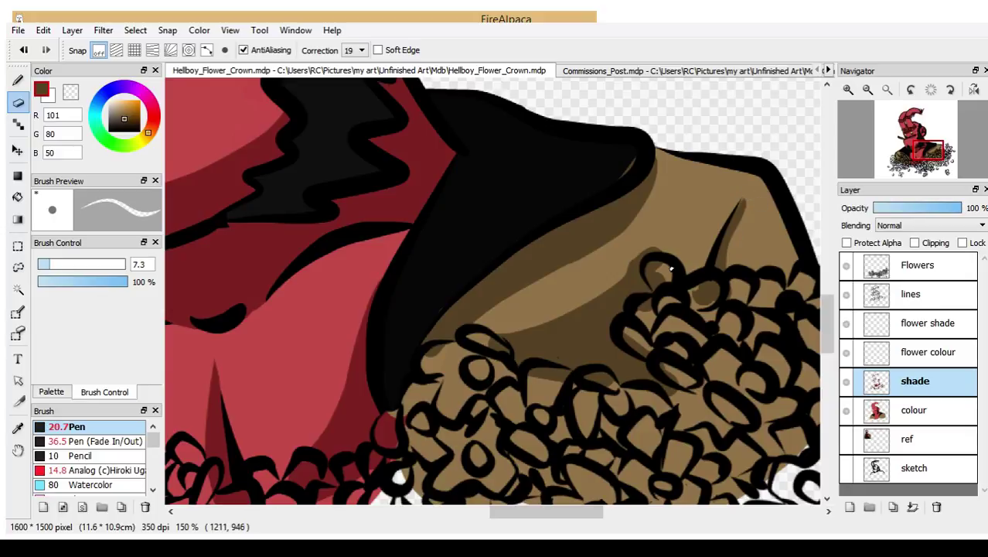
- Thin the right shoulder's brown shadows above the flowers and along the collar with a size 16 eraser
{"action": "left_click", "coordinate": [68, 264]}
{"action": "mouse_move", "coordinate": [477, 334]}
{"action": "left_mouse_down"}
{"action": "mouse_move", "coordinate": [575, 340]}
{"action": "mouse_move", "coordinate": [624, 263]}
{"action": "mouse_move", "coordinate": [659, 246]}
{"action": "mouse_move", "coordinate": [640, 250]}
{"action": "mouse_move", "coordinate": [609, 284]}
{"action": "mouse_move", "coordinate": [589, 337]}
{"action": "mouse_move", "coordinate": [531, 323]}
{"action": "mouse_move", "coordinate": [598, 299]}
{"action": "mouse_move", "coordinate": [566, 329]}
{"action": "mouse_move", "coordinate": [540, 330]}
{"action": "mouse_move", "coordinate": [577, 350]}
{"action": "mouse_move", "coordinate": [603, 325]}
{"action": "mouse_move", "coordinate": [629, 268]}
{"action": "mouse_move", "coordinate": [654, 246]}
{"action": "left_mouse_up"}
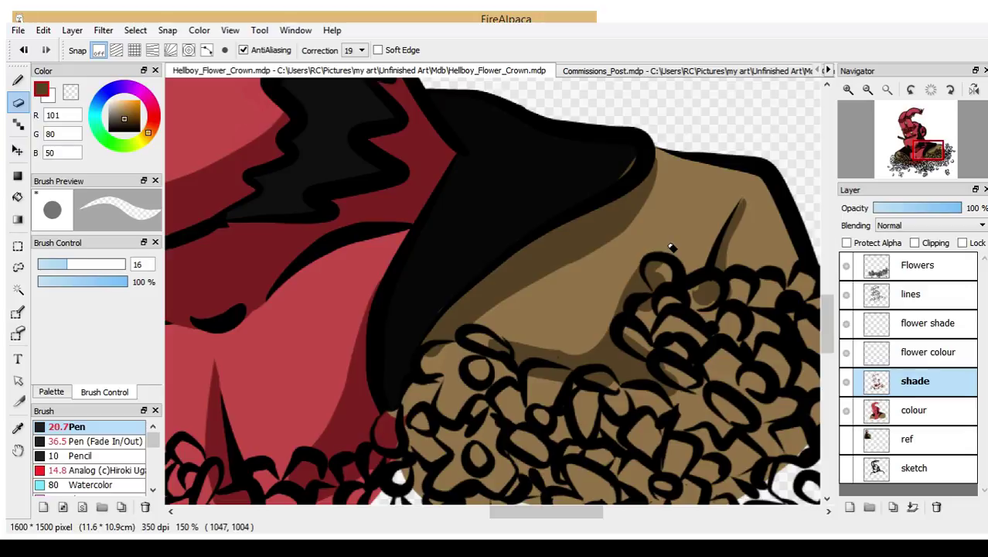
{"action": "mouse_move", "coordinate": [480, 338]}
{"action": "left_mouse_down"}
{"action": "mouse_move", "coordinate": [502, 302]}
{"action": "mouse_move", "coordinate": [622, 237]}
{"action": "mouse_move", "coordinate": [667, 159]}
{"action": "left_mouse_up"}
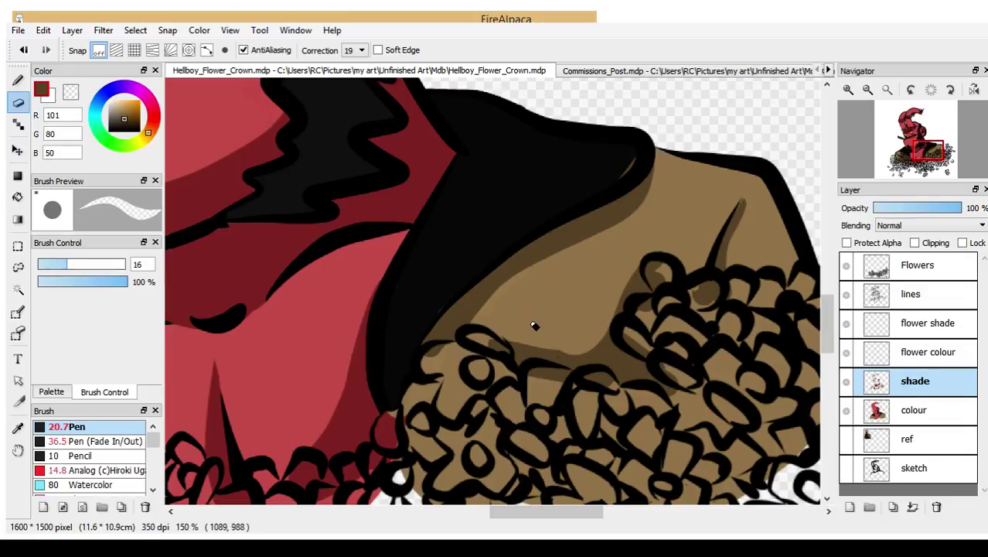
{"action": "mouse_move", "coordinate": [499, 337]}
{"action": "left_mouse_down"}
{"action": "mouse_move", "coordinate": [553, 356]}
{"action": "mouse_move", "coordinate": [619, 320]}
{"action": "left_mouse_up"}
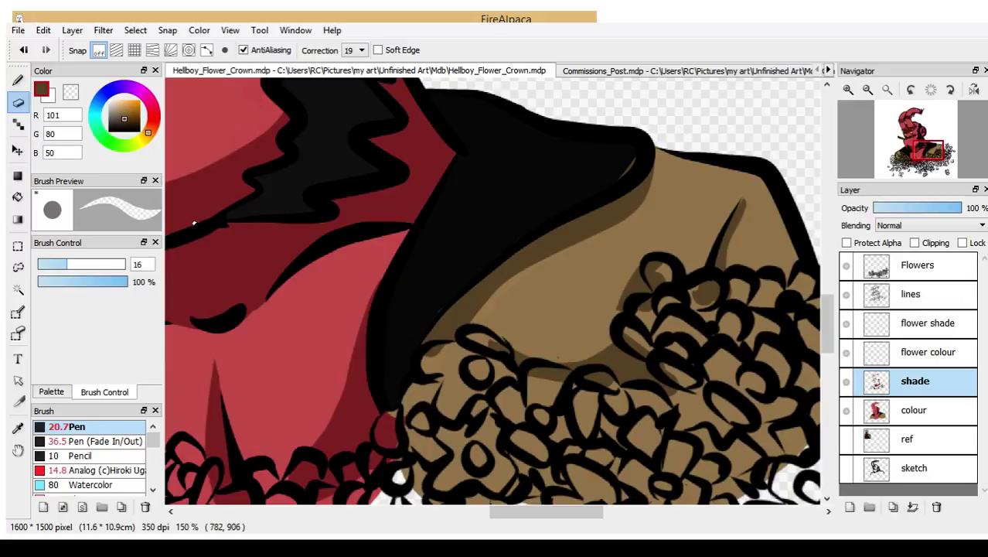
- Paint a broad dark brown shadow over and above the flowers on the right shoulder with a size 46 pen
{"action": "left_click", "coordinate": [18, 79]}
{"action": "mouse_move", "coordinate": [90, 264]}
{"action": "left_mouse_down"}
{"action": "mouse_move", "coordinate": [114, 265]}
{"action": "mouse_move", "coordinate": [100, 264]}
{"action": "left_mouse_up"}
{"action": "mouse_move", "coordinate": [526, 377]}
{"action": "left_mouse_down"}
{"action": "mouse_move", "coordinate": [582, 374]}
{"action": "mouse_move", "coordinate": [524, 348]}
{"action": "mouse_move", "coordinate": [616, 352]}
{"action": "mouse_move", "coordinate": [655, 281]}
{"action": "mouse_move", "coordinate": [616, 354]}
{"action": "mouse_move", "coordinate": [558, 357]}
{"action": "left_mouse_up"}
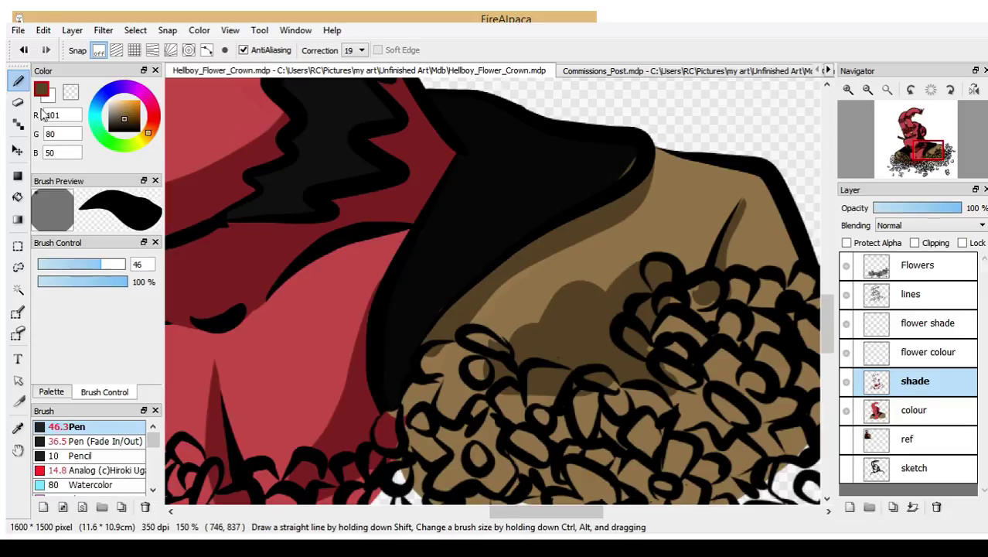
- Erase the excess brown shadow above the right shoulder's flowers, leaving only a narrow shadow along their upper edge
{"action": "key", "text": "e"}
{"action": "mouse_move", "coordinate": [539, 332]}
{"action": "left_mouse_down"}
{"action": "mouse_move", "coordinate": [611, 310]}
{"action": "mouse_move", "coordinate": [641, 257]}
{"action": "left_mouse_up"}
{"action": "mouse_move", "coordinate": [617, 310]}
{"action": "left_mouse_down"}
{"action": "mouse_move", "coordinate": [624, 280]}
{"action": "mouse_move", "coordinate": [626, 310]}
{"action": "mouse_move", "coordinate": [630, 275]}
{"action": "mouse_move", "coordinate": [631, 312]}
{"action": "mouse_move", "coordinate": [639, 252]}
{"action": "mouse_move", "coordinate": [626, 325]}
{"action": "left_mouse_up"}
{"action": "key", "text": "ctrl+z"}
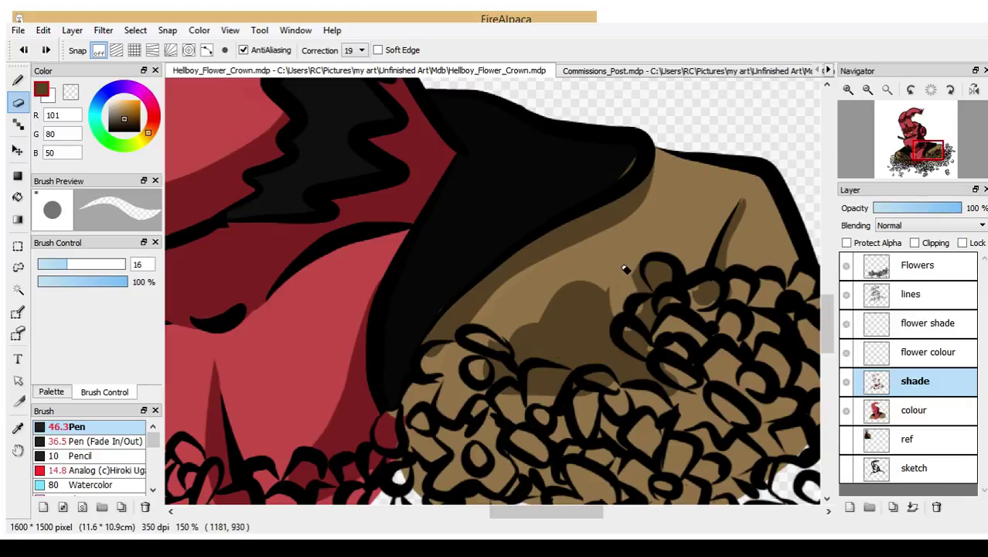
{"action": "mouse_move", "coordinate": [615, 317]}
{"action": "left_mouse_down"}
{"action": "mouse_move", "coordinate": [563, 340]}
{"action": "mouse_move", "coordinate": [497, 334]}
{"action": "left_mouse_up"}
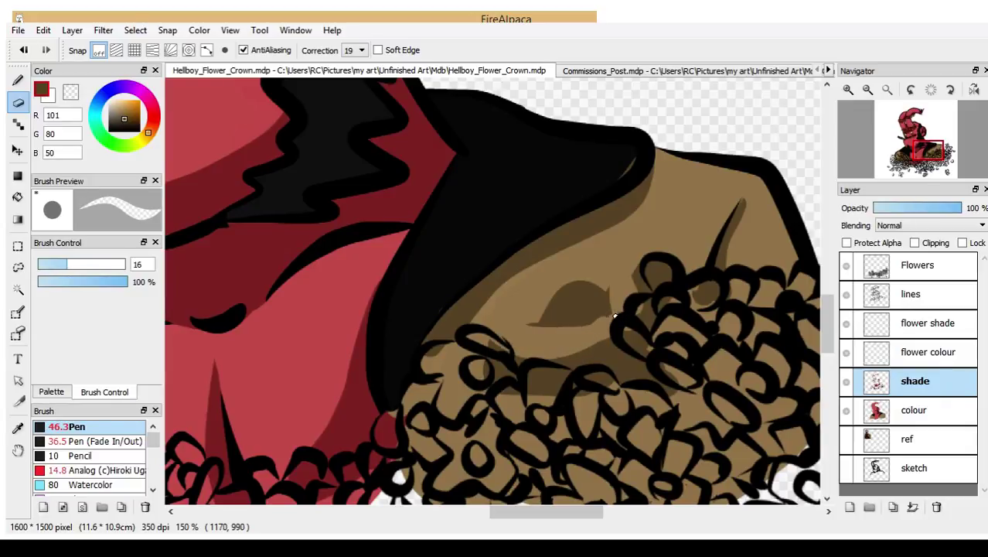
{"action": "mouse_move", "coordinate": [611, 316]}
{"action": "left_mouse_down"}
{"action": "mouse_move", "coordinate": [554, 349]}
{"action": "mouse_move", "coordinate": [512, 339]}
{"action": "mouse_move", "coordinate": [602, 318]}
{"action": "mouse_move", "coordinate": [556, 303]}
{"action": "mouse_move", "coordinate": [602, 306]}
{"action": "mouse_move", "coordinate": [596, 293]}
{"action": "mouse_move", "coordinate": [560, 281]}
{"action": "left_mouse_up"}
{"action": "left_click_drag", "start_coordinate": [616, 308], "coordinate": [605, 296]}
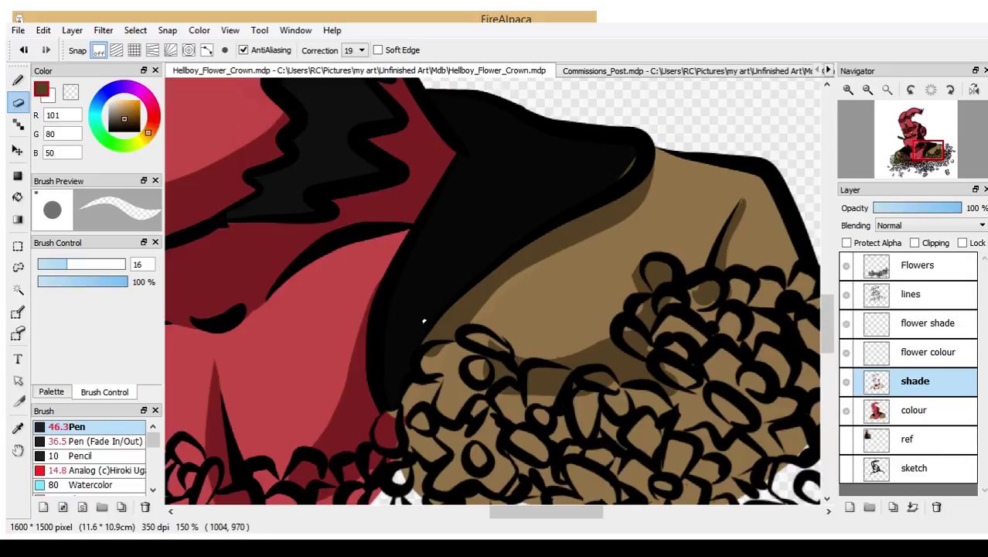
- Review the shading on the whole figure and look briefly at the Commissions_Post drawing before returning to Hellboy_Flower_Crown
{"action": "left_click", "coordinate": [868, 90]}
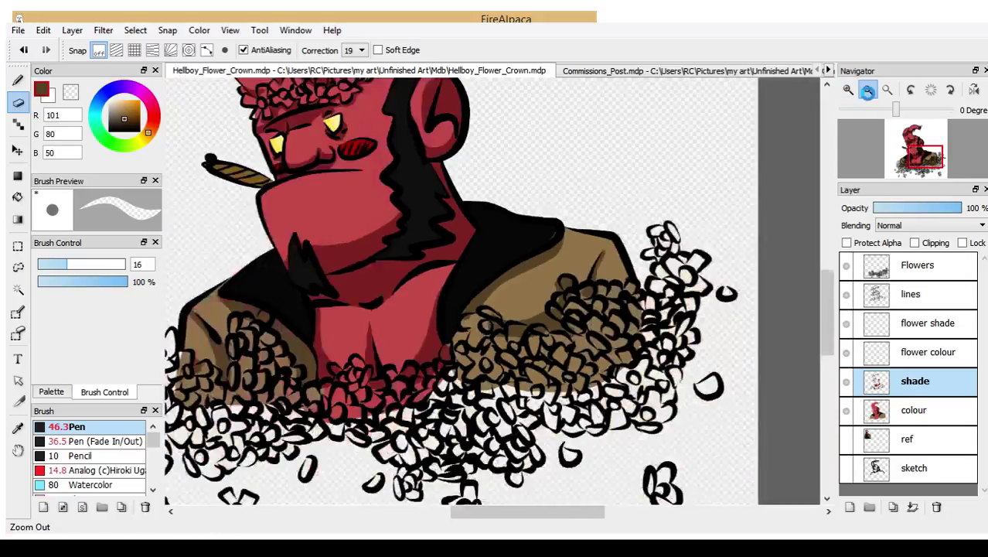
{"action": "left_click", "coordinate": [868, 89]}
{"action": "left_click", "coordinate": [868, 90]}
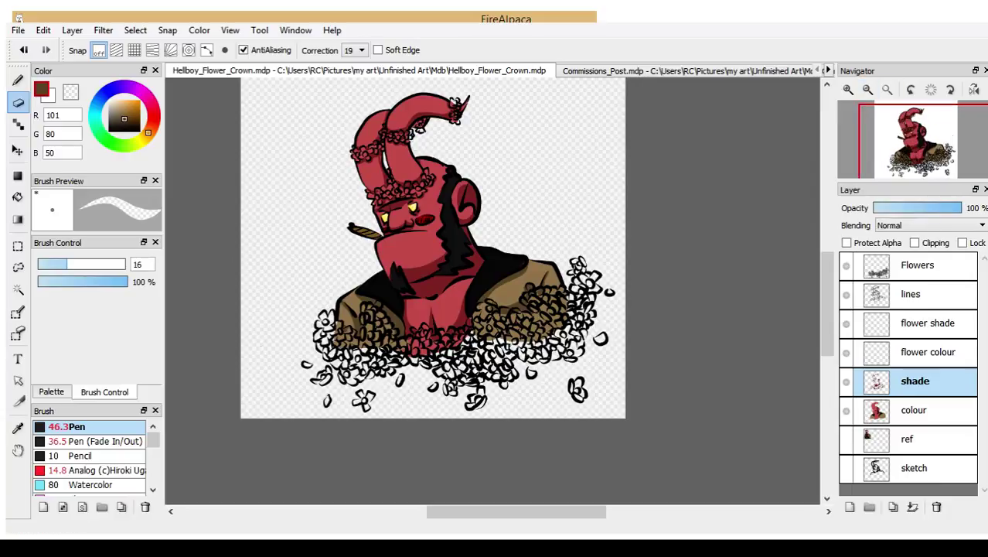
{"action": "left_click", "coordinate": [749, 71]}
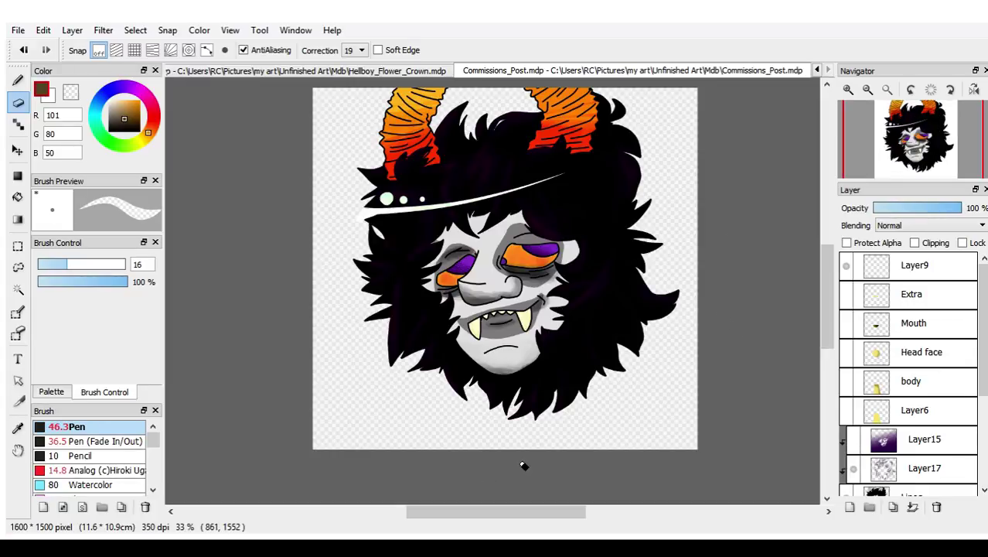
{"action": "left_click", "coordinate": [401, 73]}
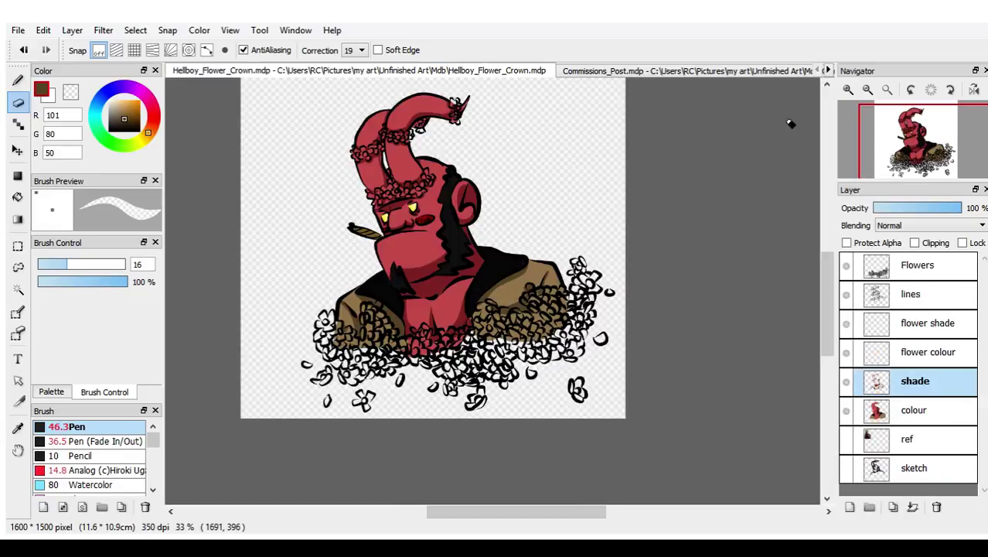
- Sample the collar's near-black beside the right shoulder and darken the drawing colour to pure black (0, 0, 0)
{"action": "left_click", "coordinate": [850, 90]}
{"action": "left_click", "coordinate": [850, 90]}
{"action": "left_click", "coordinate": [850, 90]}
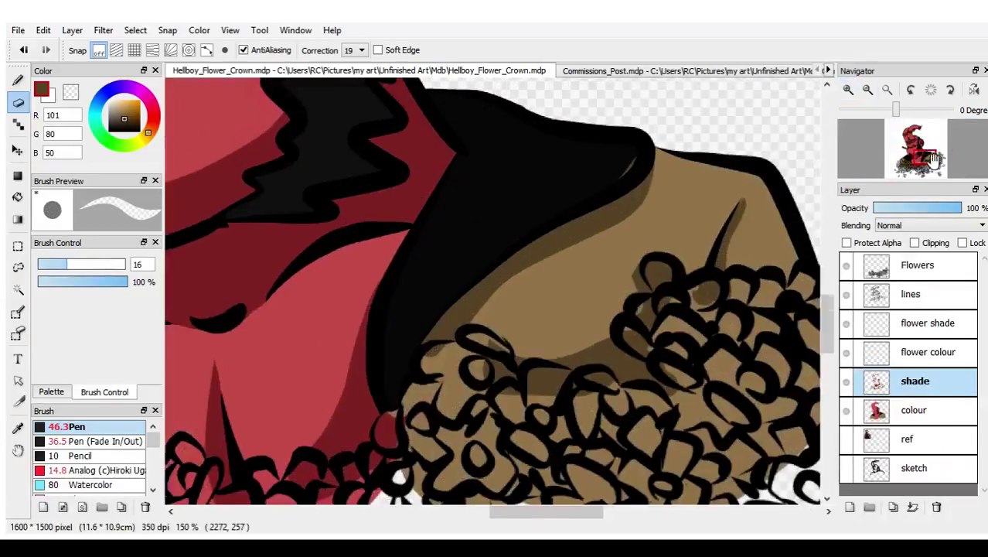
{"action": "mouse_move", "coordinate": [927, 158]}
{"action": "left_mouse_down"}
{"action": "mouse_move", "coordinate": [918, 153]}
{"action": "mouse_move", "coordinate": [932, 155]}
{"action": "left_mouse_up"}
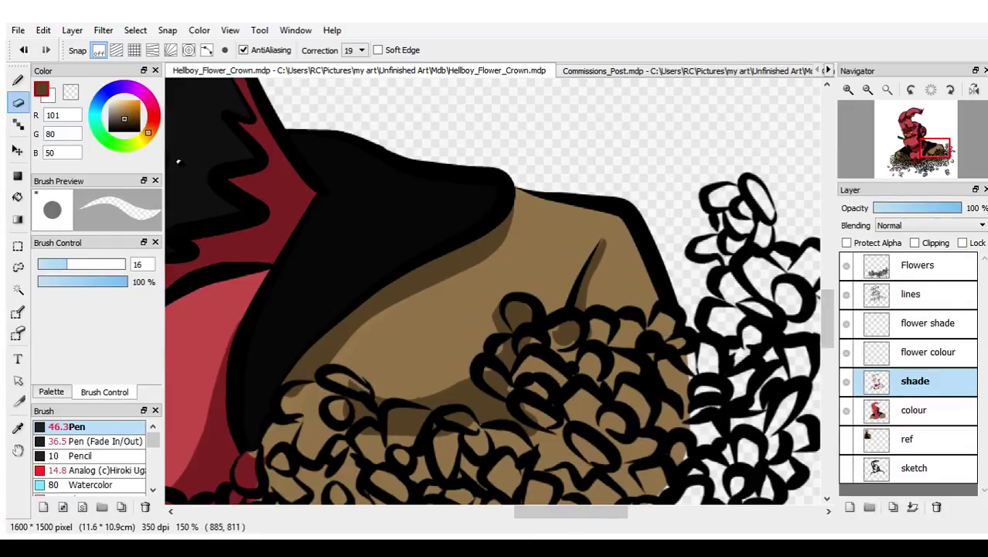
{"action": "left_click", "coordinate": [18, 427]}
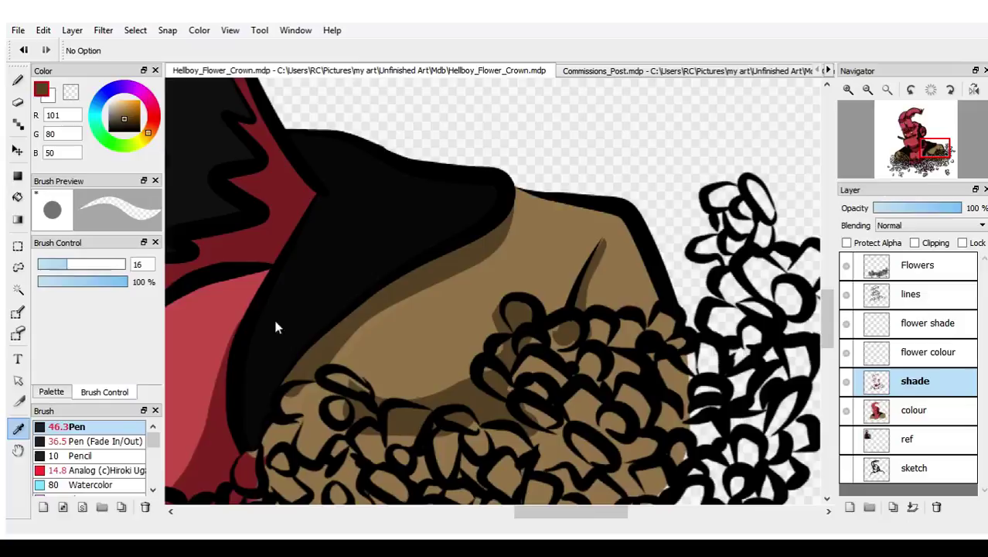
{"action": "left_click", "coordinate": [360, 270]}
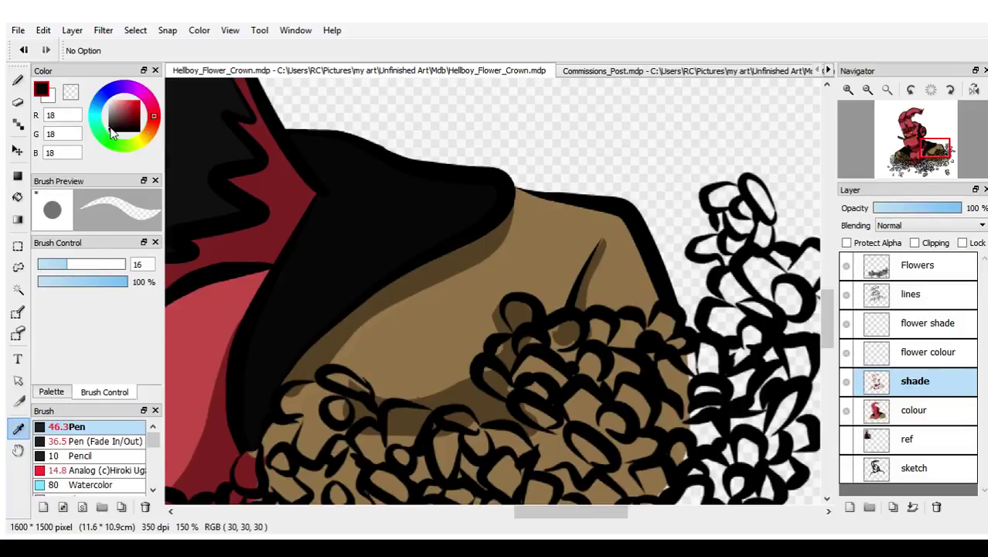
{"action": "left_click", "coordinate": [113, 134]}
{"action": "left_click_drag", "start_coordinate": [113, 135], "coordinate": [109, 139]}
- Try a pure black shadow stroke at the collar's upper edge beside the neck with the size 46 pen
{"action": "key", "text": "b"}
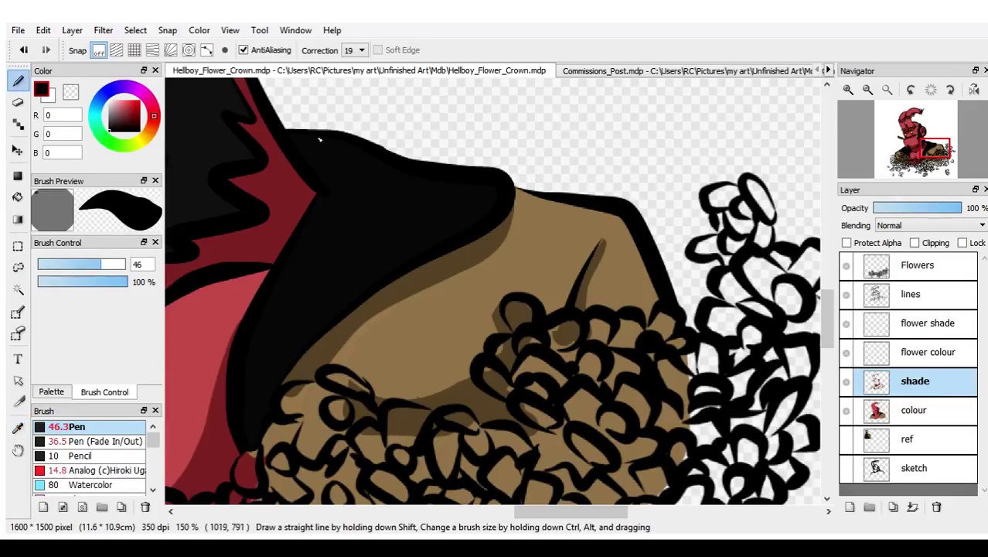
{"action": "left_click_drag", "start_coordinate": [293, 133], "coordinate": [331, 161]}
{"action": "key", "text": "ctrl+z"}
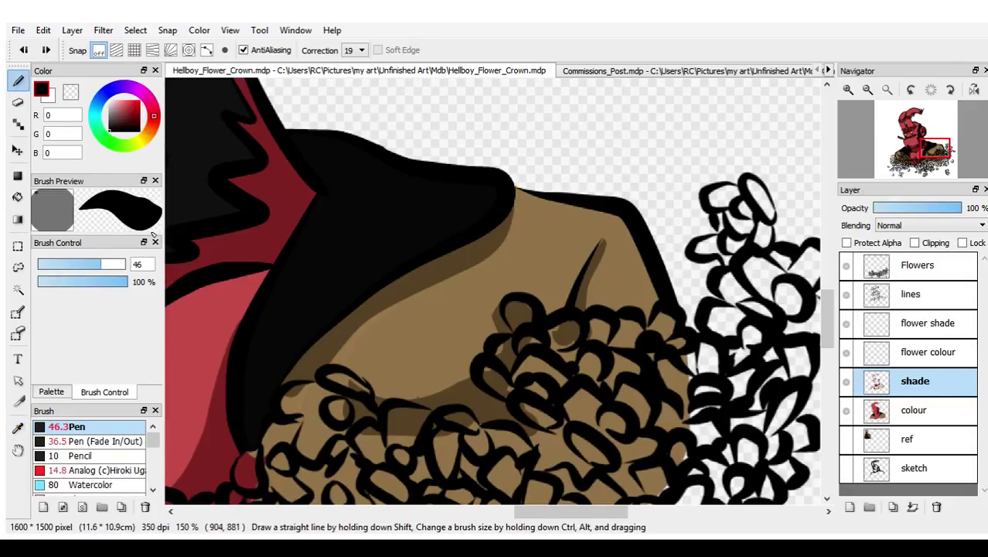
- Sample the near-black of the collar beside the right shoulder and darken the drawing colour to (12, 12, 12)
{"action": "left_click", "coordinate": [17, 427]}
{"action": "left_click", "coordinate": [400, 206]}
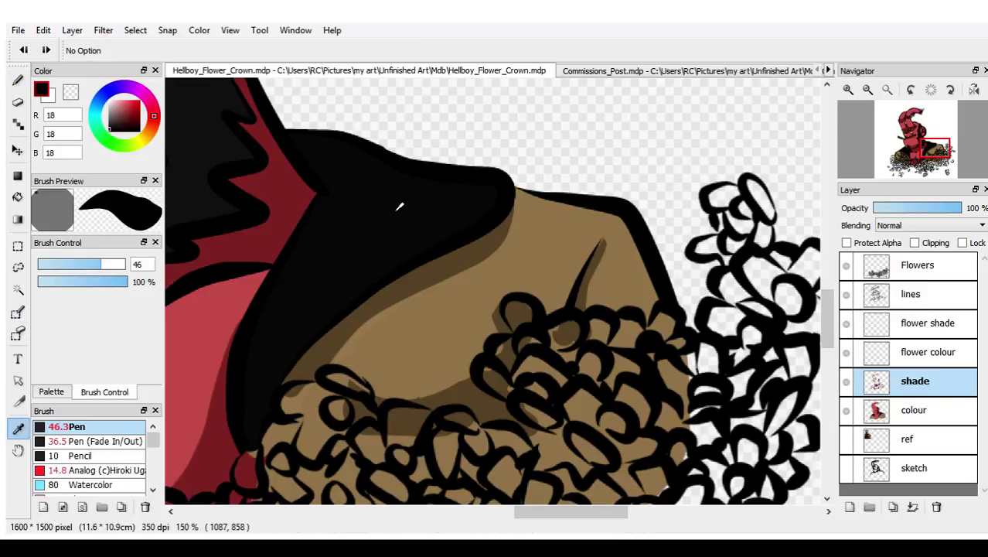
{"action": "key", "text": "b"}
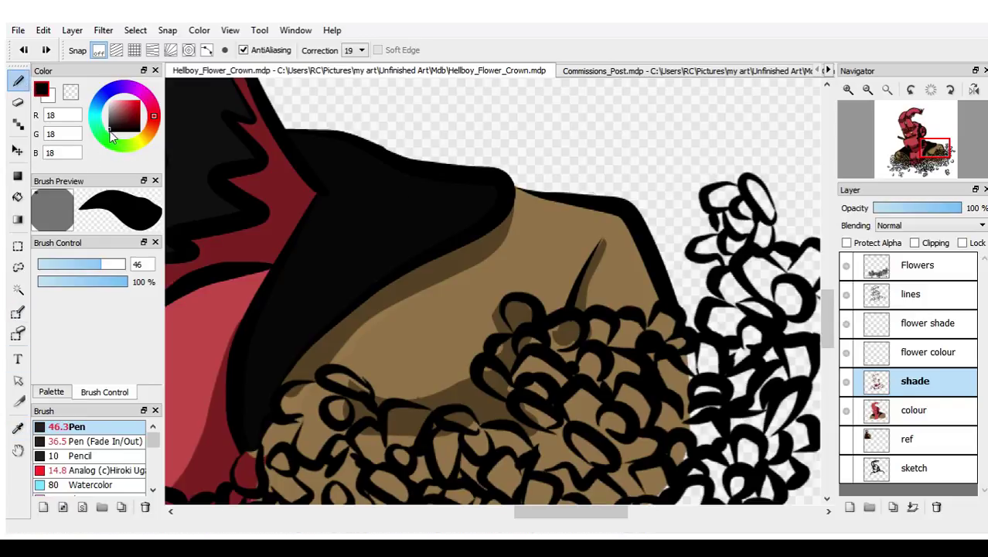
{"action": "left_click", "coordinate": [110, 132]}
{"action": "left_click", "coordinate": [109, 130]}
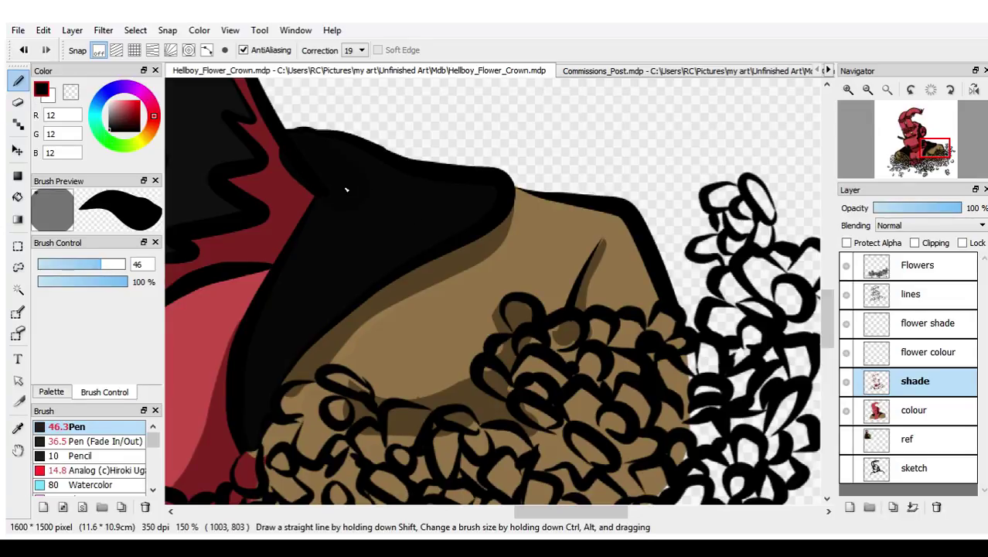
- Reduce the pen size to 22 and paint a shadow on the right collar along its edge beside the neck
{"action": "left_click_drag", "start_coordinate": [84, 269], "coordinate": [77, 262]}
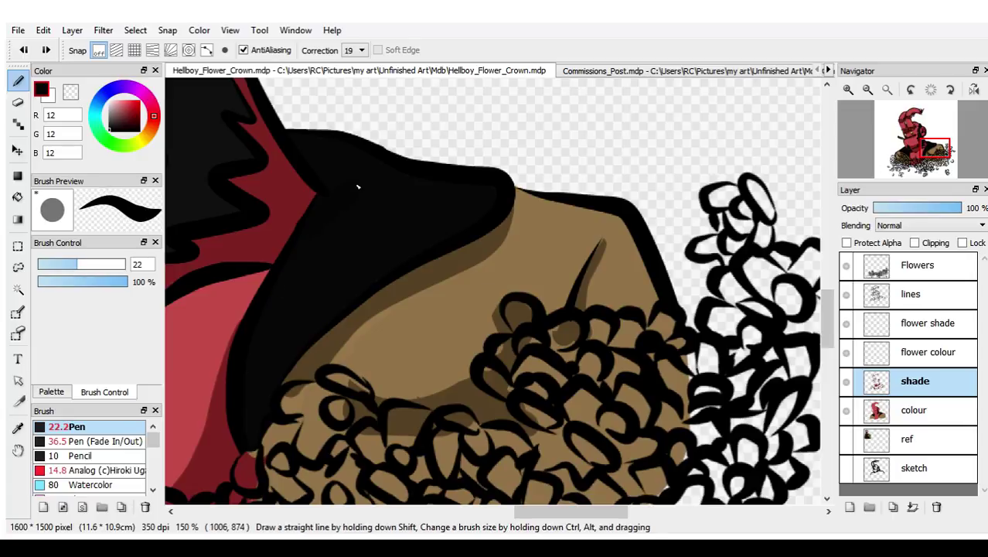
{"action": "left_click_drag", "start_coordinate": [304, 143], "coordinate": [293, 133]}
{"action": "left_click_drag", "start_coordinate": [317, 190], "coordinate": [311, 206]}
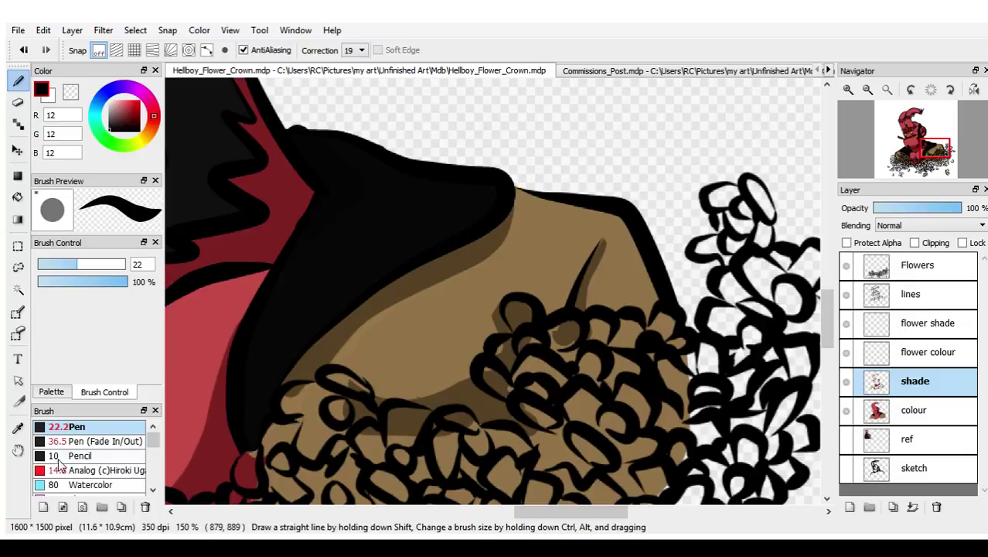
- Sample the neck's dark red (137, 51, 49) and clean up the black overspill around the right collar's upper corner with the size 16 eraser
{"action": "left_click", "coordinate": [17, 428]}
{"action": "left_click", "coordinate": [283, 177]}
{"action": "left_click", "coordinate": [18, 80]}
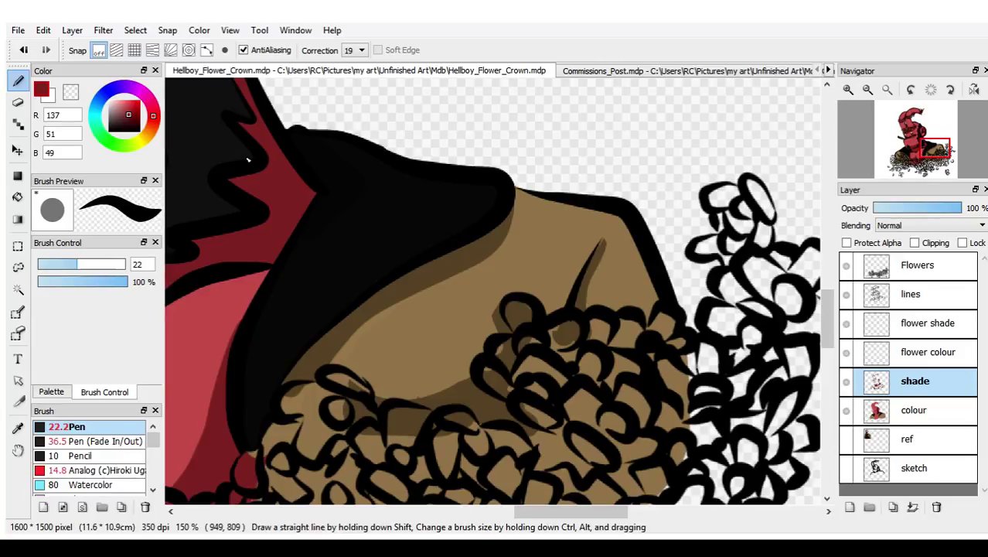
{"action": "key", "text": "e"}
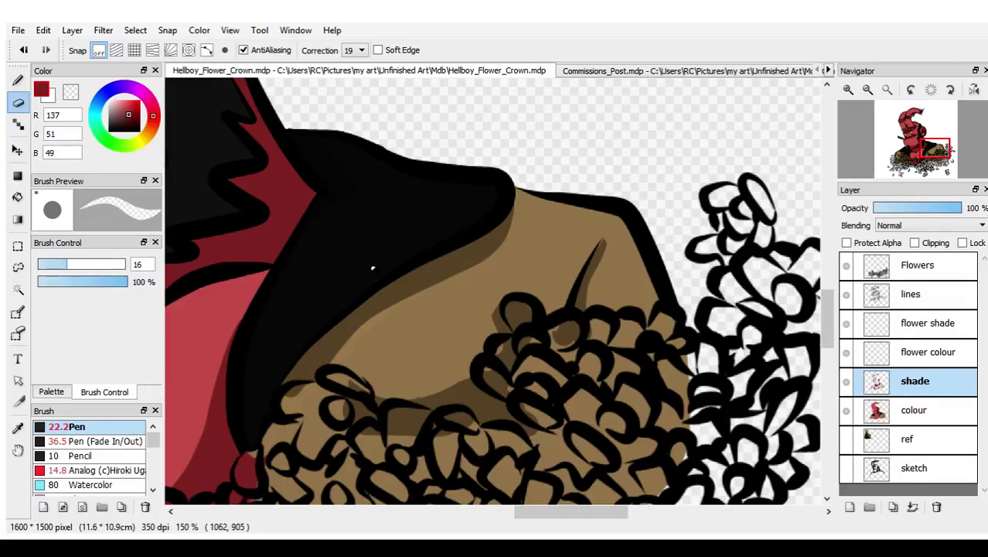
- Sample the collar shadow's near-black (12, 12, 12) and shade the left collar along the neck with the size 22 pen
{"action": "left_click", "coordinate": [927, 158]}
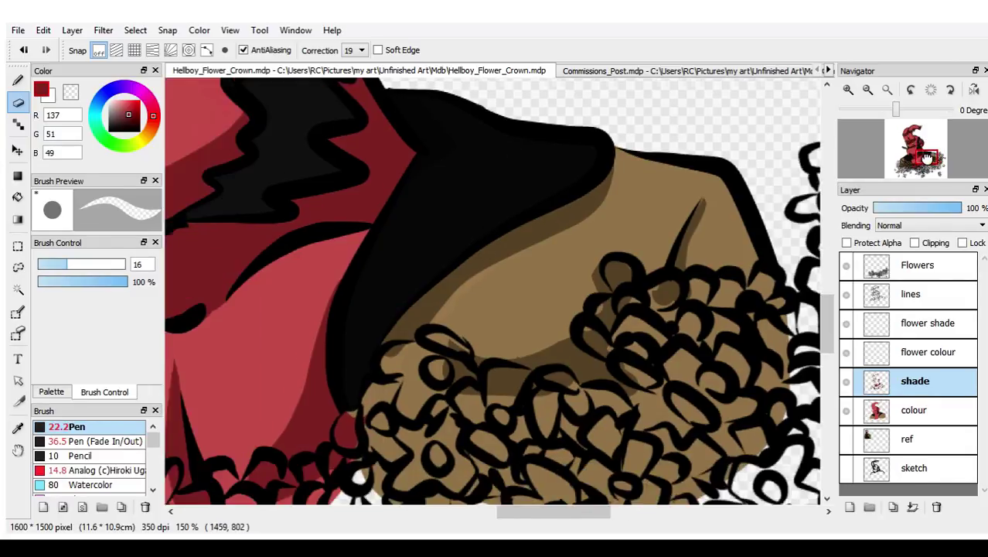
{"action": "mouse_move", "coordinate": [927, 158]}
{"action": "left_mouse_down"}
{"action": "mouse_move", "coordinate": [909, 155]}
{"action": "mouse_move", "coordinate": [925, 156]}
{"action": "mouse_move", "coordinate": [925, 147]}
{"action": "left_mouse_up"}
{"action": "left_click", "coordinate": [18, 79]}
{"action": "left_click", "coordinate": [925, 163]}
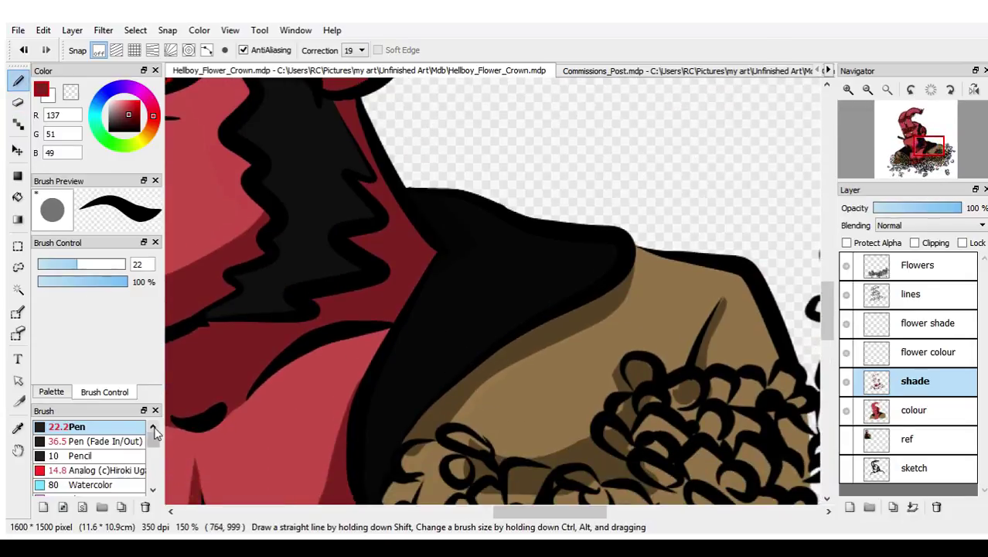
{"action": "left_click", "coordinate": [16, 430]}
{"action": "left_click", "coordinate": [446, 246]}
{"action": "left_click", "coordinate": [17, 80]}
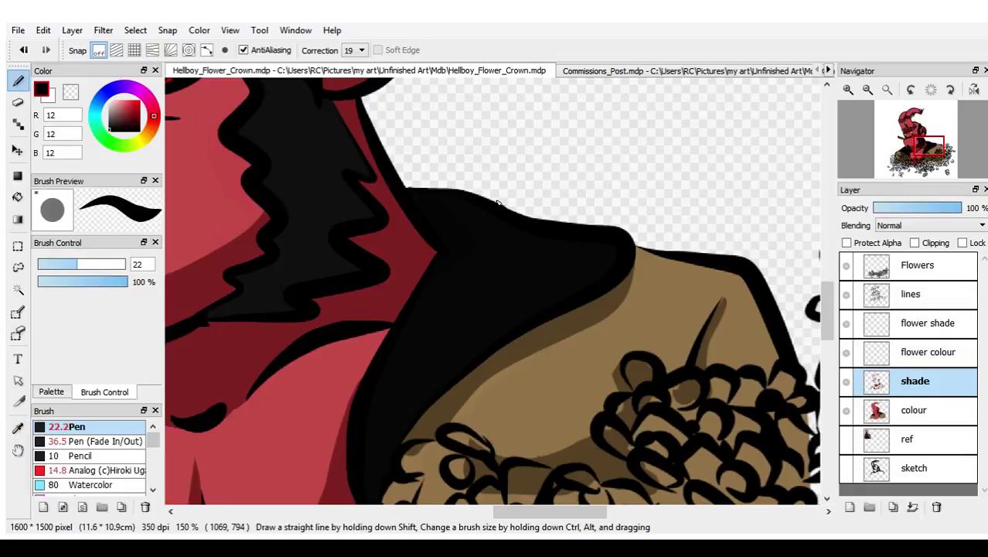
{"action": "mouse_move", "coordinate": [498, 203]}
{"action": "left_mouse_down"}
{"action": "mouse_move", "coordinate": [472, 216]}
{"action": "mouse_move", "coordinate": [448, 155]}
{"action": "mouse_move", "coordinate": [480, 224]}
{"action": "mouse_move", "coordinate": [416, 191]}
{"action": "left_mouse_up"}
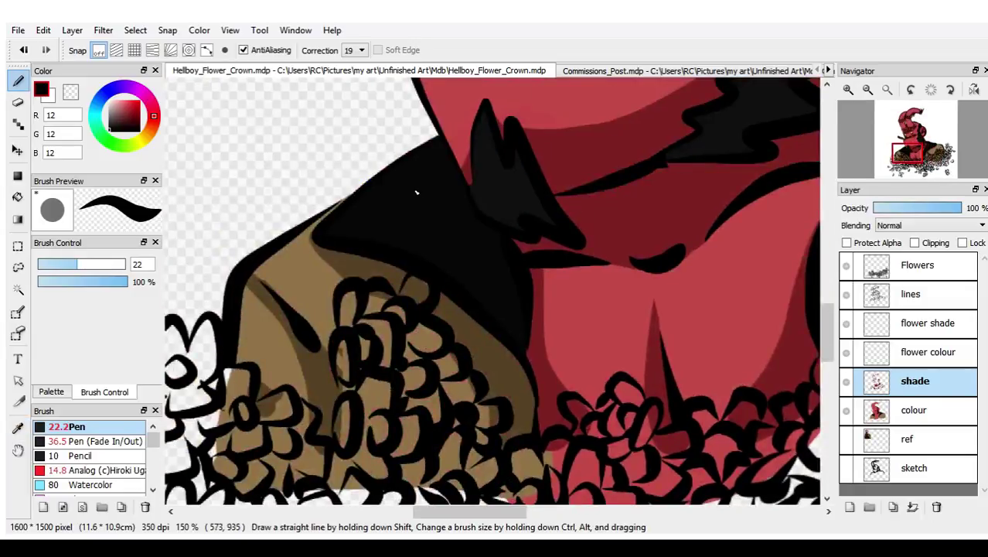
{"action": "mouse_move", "coordinate": [427, 131]}
{"action": "left_mouse_down"}
{"action": "mouse_move", "coordinate": [452, 147]}
{"action": "mouse_move", "coordinate": [466, 183]}
{"action": "left_mouse_up"}
{"action": "left_click_drag", "start_coordinate": [524, 350], "coordinate": [514, 276]}
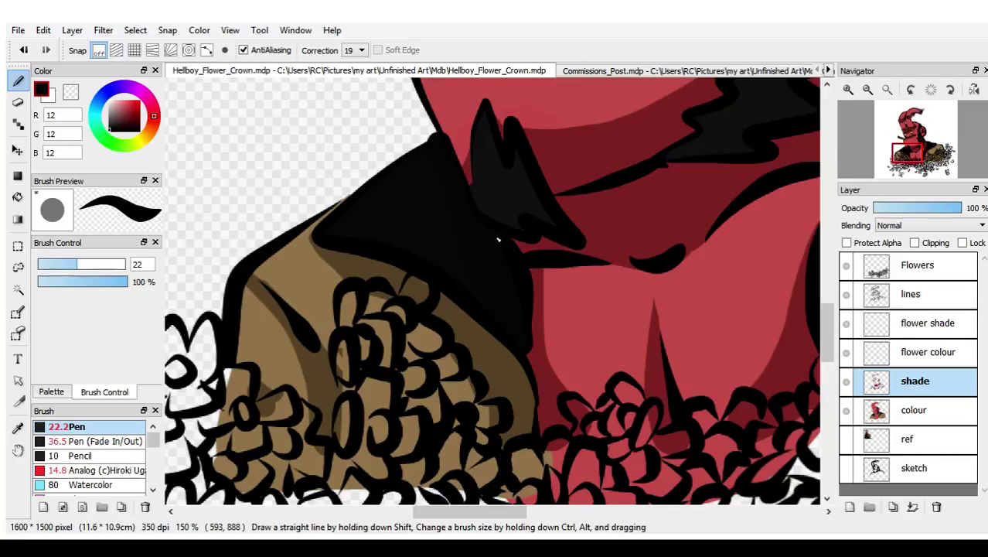
- Erase the overspill at the left collar's upper corner, then sample the dark red (137, 51, 49) for neck touch-ups with a size 4.5 pen
{"action": "key", "text": "e"}
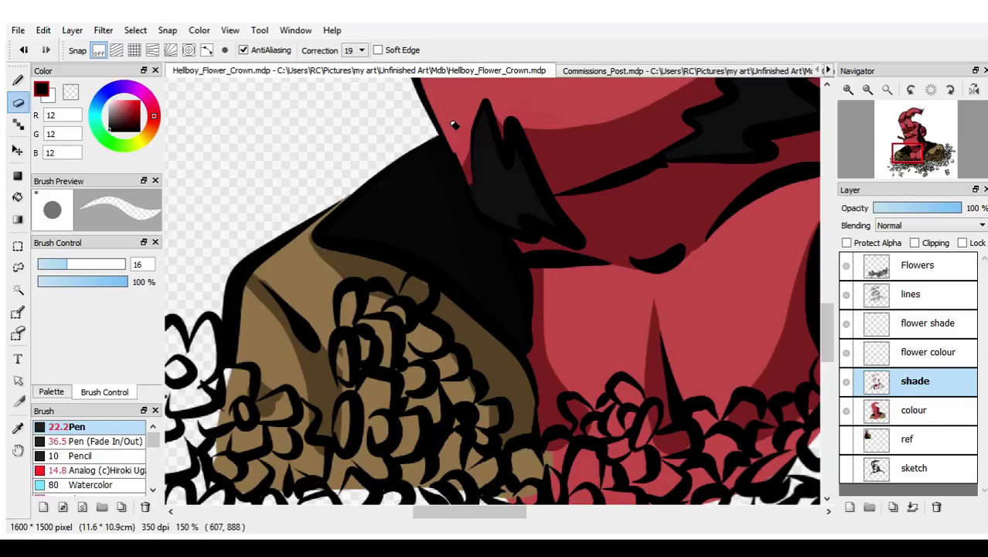
{"action": "left_click", "coordinate": [23, 85]}
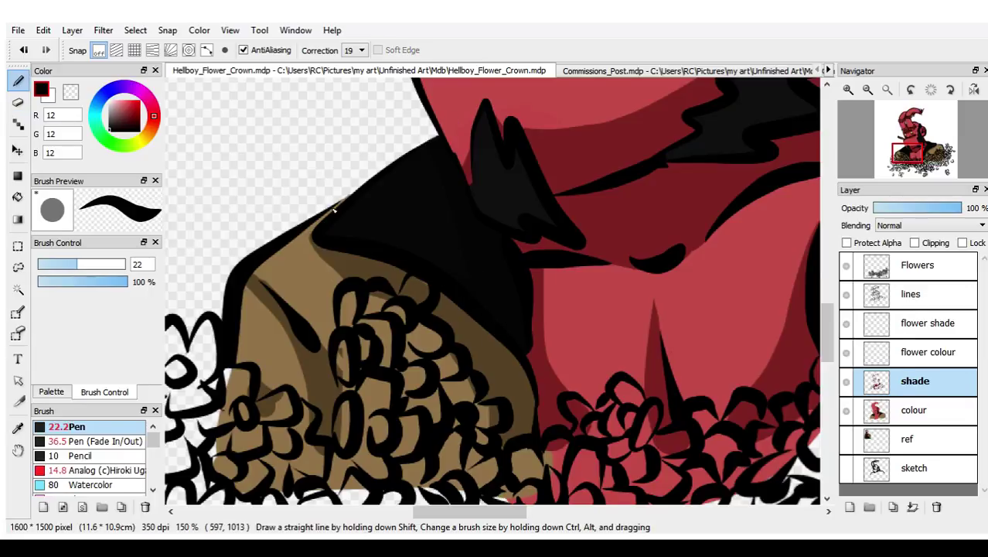
{"action": "left_click", "coordinate": [18, 427]}
{"action": "left_click", "coordinate": [554, 146]}
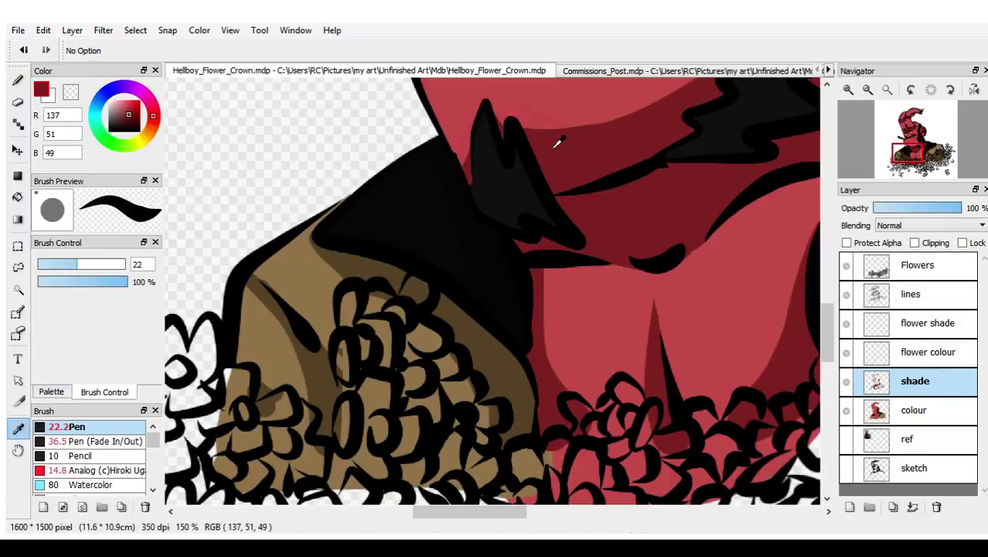
{"action": "left_click", "coordinate": [18, 80]}
{"action": "left_click", "coordinate": [43, 264]}
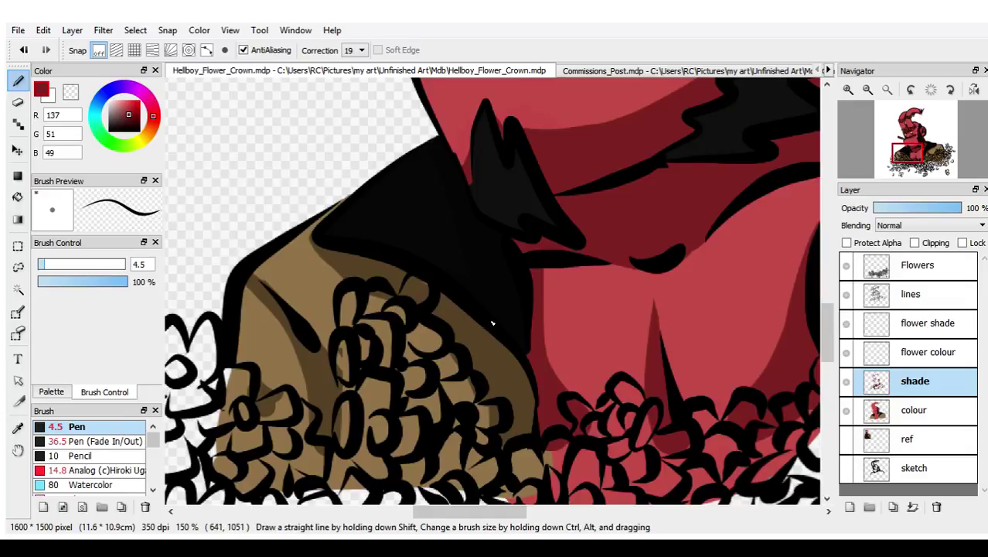
- Sample the left collar's near-black (18, 18, 18) as the pen colour for shading the facial hair
{"action": "left_click", "coordinate": [866, 92]}
{"action": "left_click", "coordinate": [867, 92]}
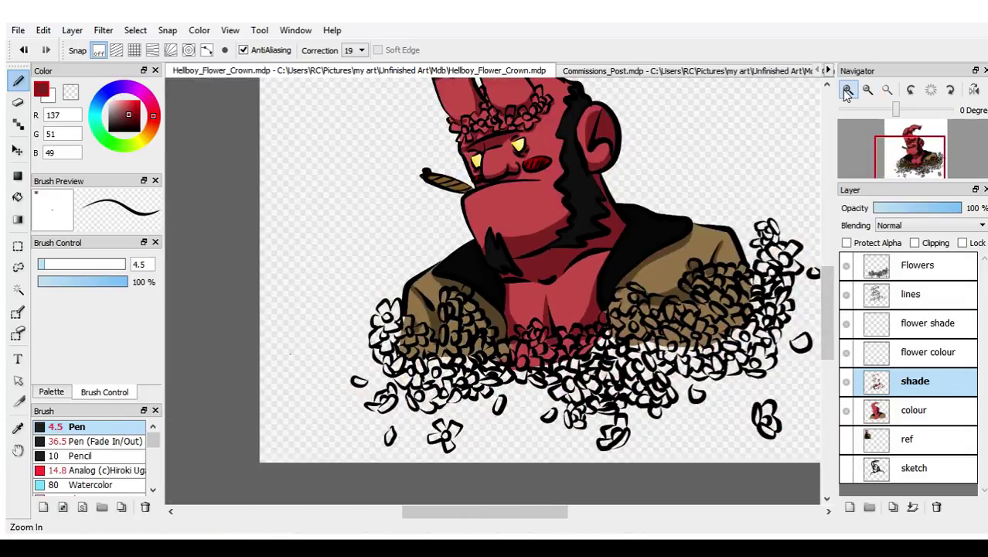
{"action": "left_click", "coordinate": [848, 91]}
{"action": "left_click", "coordinate": [848, 91]}
{"action": "left_click", "coordinate": [848, 92]}
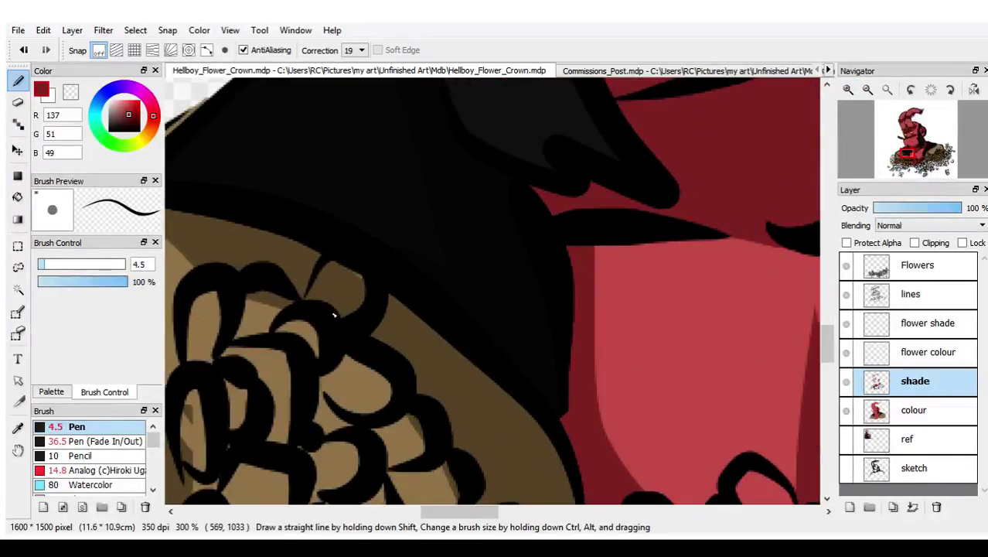
{"action": "left_click", "coordinate": [22, 401]}
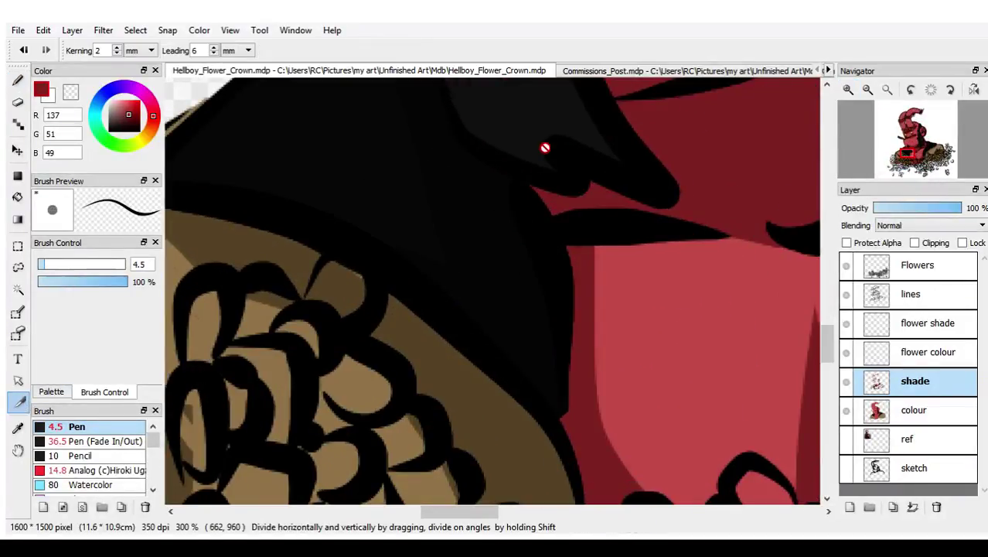
{"action": "left_click", "coordinate": [19, 430]}
{"action": "left_click", "coordinate": [519, 95]}
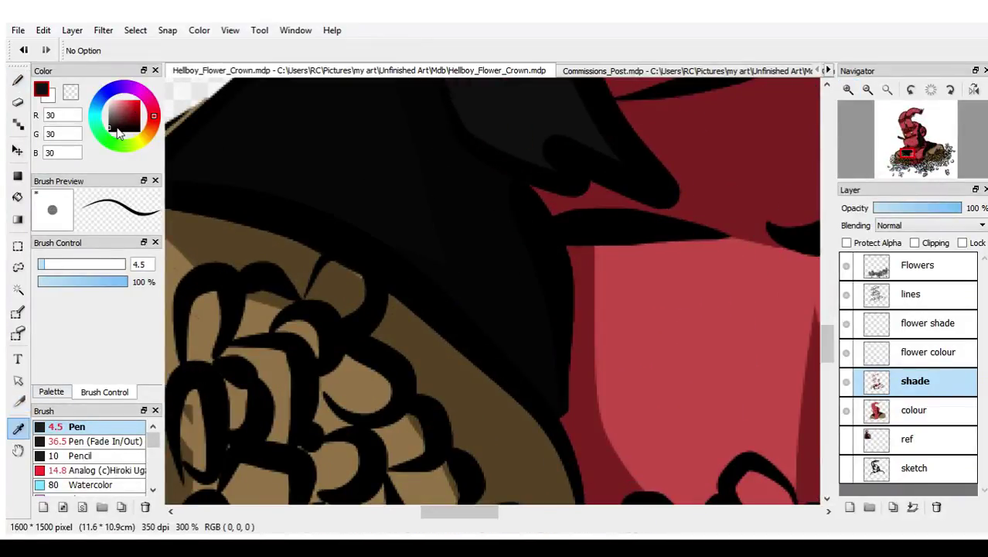
{"action": "left_click", "coordinate": [348, 139]}
{"action": "left_click", "coordinate": [18, 80]}
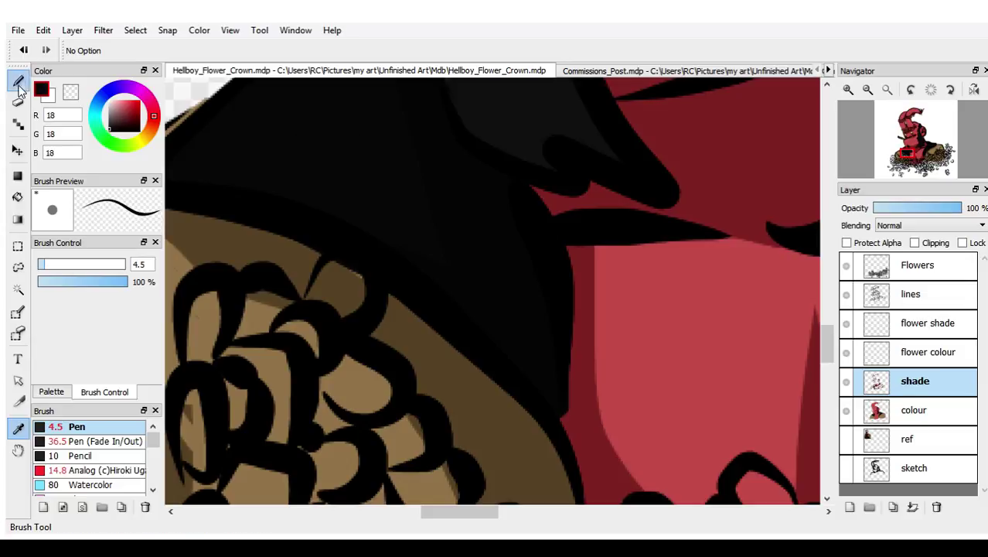
- Shade the lower edge of the chin's pointed beard in near-black (18, 18, 18) with the pen at size 4.1
{"action": "mouse_move", "coordinate": [977, 130]}
{"action": "left_click_drag", "start_coordinate": [918, 164], "coordinate": [909, 154]}
{"action": "left_click_drag", "start_coordinate": [44, 264], "coordinate": [39, 264]}
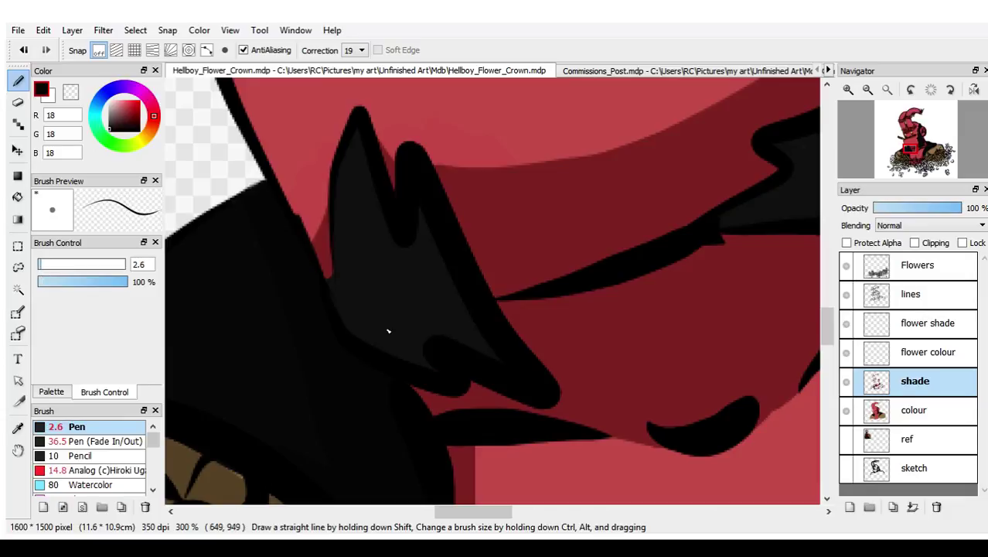
{"action": "left_click", "coordinate": [43, 264]}
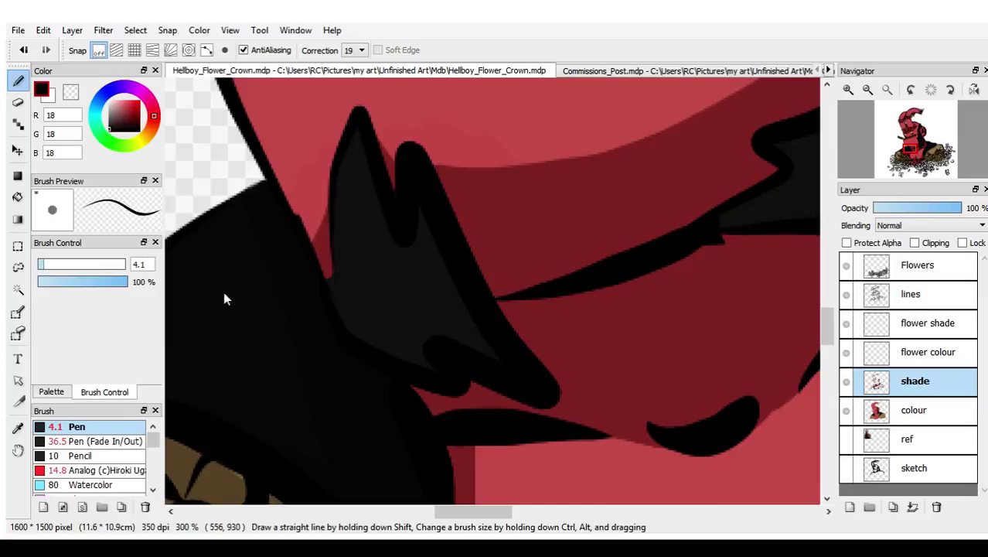
{"action": "left_click_drag", "start_coordinate": [349, 331], "coordinate": [457, 368]}
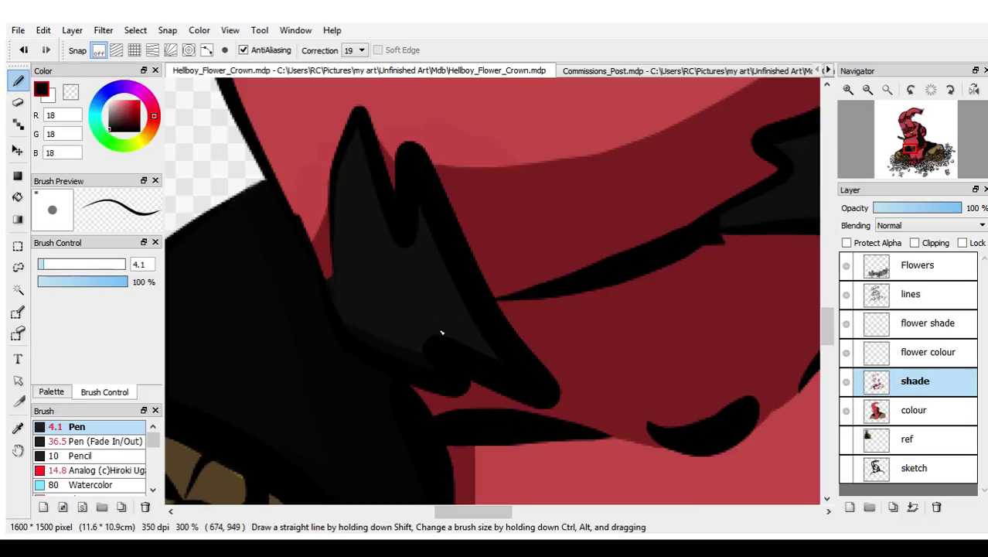
{"action": "left_click_drag", "start_coordinate": [422, 310], "coordinate": [444, 323]}
- Set the pen size to 11.2 and add near-black shadows along the lower edges and notches of the sideburn at the jaw
{"action": "left_click", "coordinate": [56, 265]}
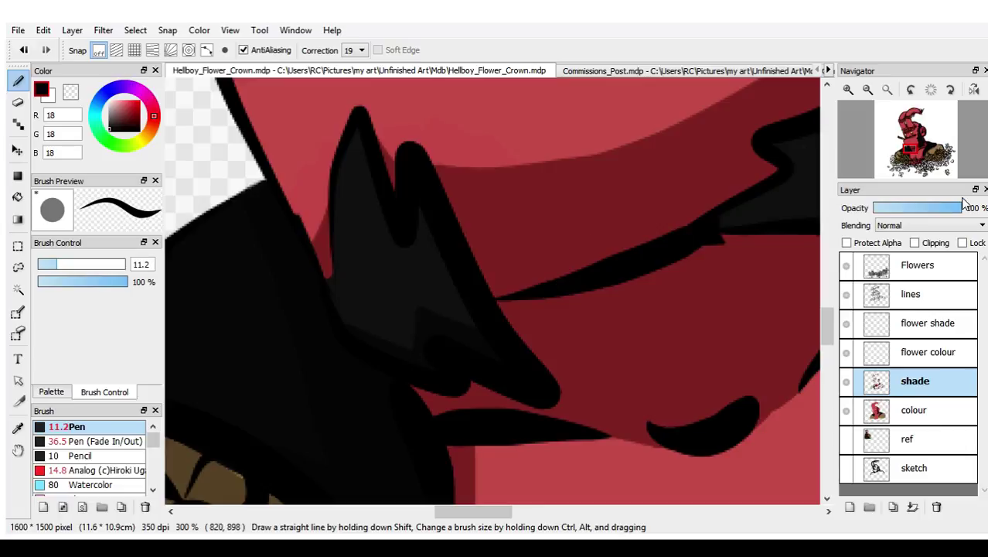
{"action": "left_click", "coordinate": [916, 158]}
{"action": "left_click_drag", "start_coordinate": [916, 158], "coordinate": [917, 153]}
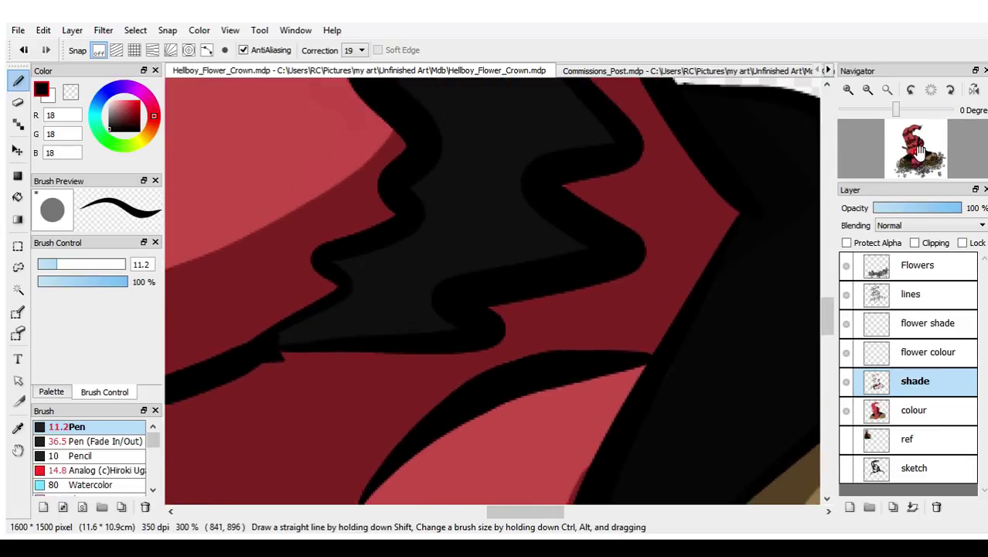
{"action": "left_click_drag", "start_coordinate": [269, 343], "coordinate": [445, 328]}
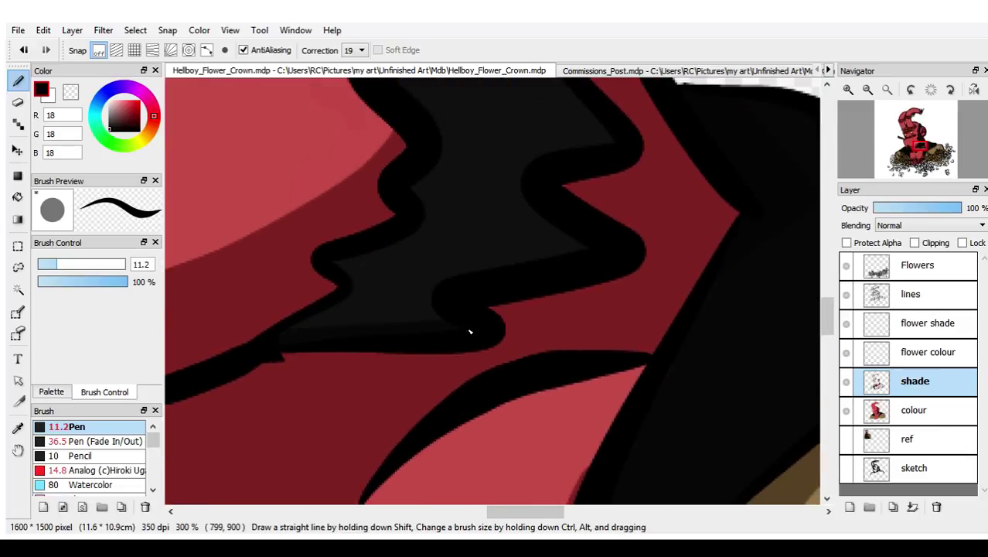
{"action": "left_click_drag", "start_coordinate": [342, 270], "coordinate": [353, 281]}
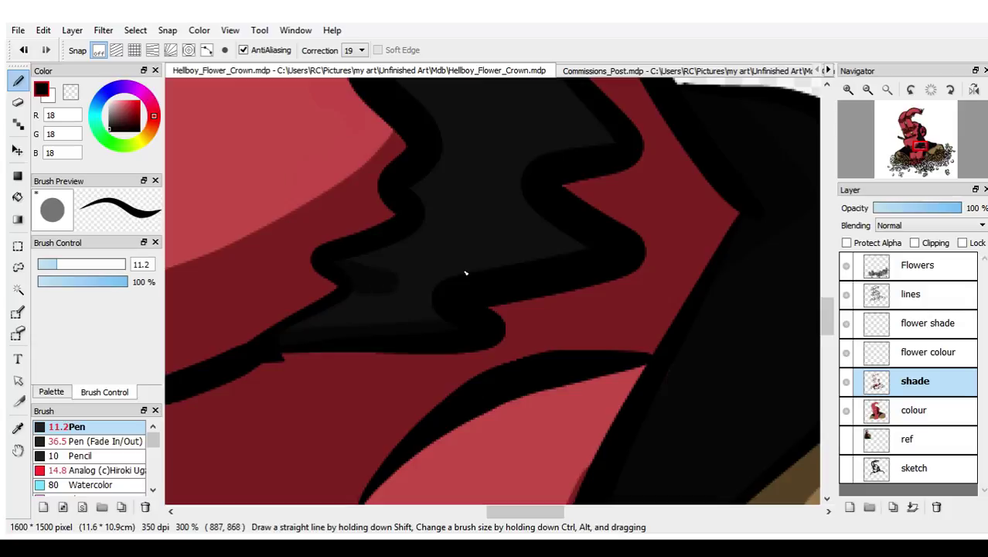
{"action": "left_click_drag", "start_coordinate": [472, 267], "coordinate": [582, 246]}
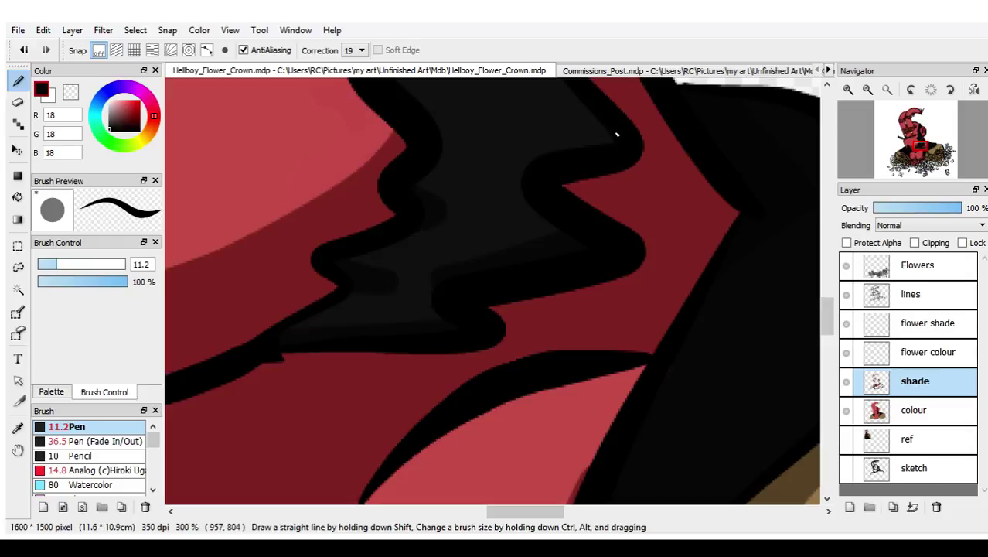
- Add near-black shadows along both wavy edges of the sideburn below the ear with the size 11.2 pen
{"action": "mouse_move", "coordinate": [918, 157]}
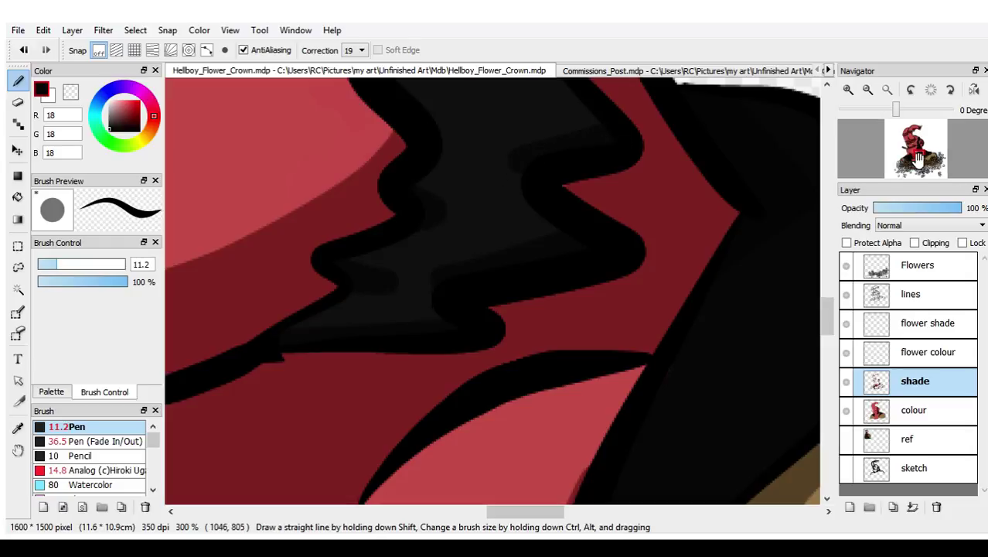
{"action": "mouse_move", "coordinate": [919, 157]}
{"action": "left_mouse_down"}
{"action": "mouse_move", "coordinate": [914, 147]}
{"action": "mouse_move", "coordinate": [917, 154]}
{"action": "left_mouse_up"}
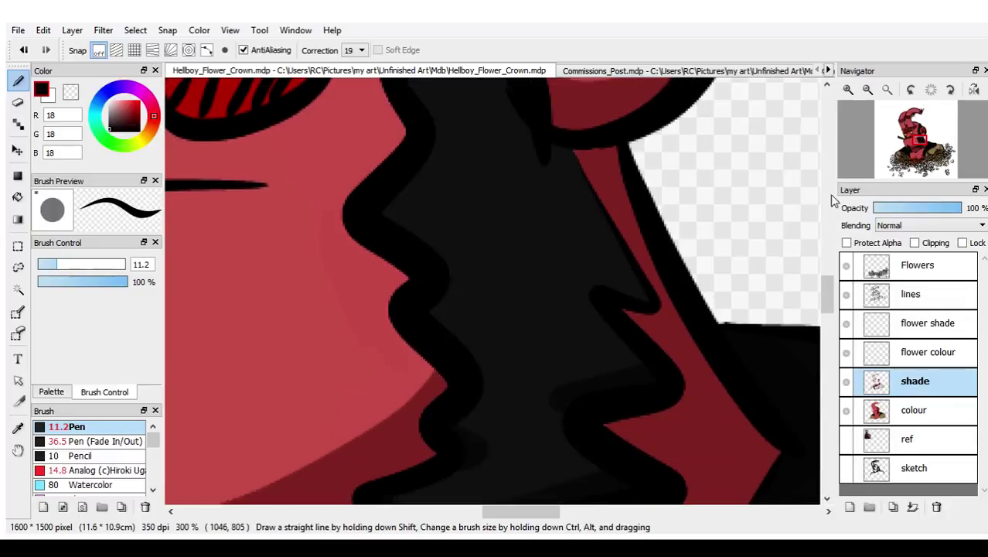
{"action": "mouse_move", "coordinate": [548, 148]}
{"action": "left_mouse_down"}
{"action": "mouse_move", "coordinate": [627, 287]}
{"action": "mouse_move", "coordinate": [647, 300]}
{"action": "mouse_move", "coordinate": [568, 263]}
{"action": "left_mouse_up"}
{"action": "left_click_drag", "start_coordinate": [589, 205], "coordinate": [560, 150]}
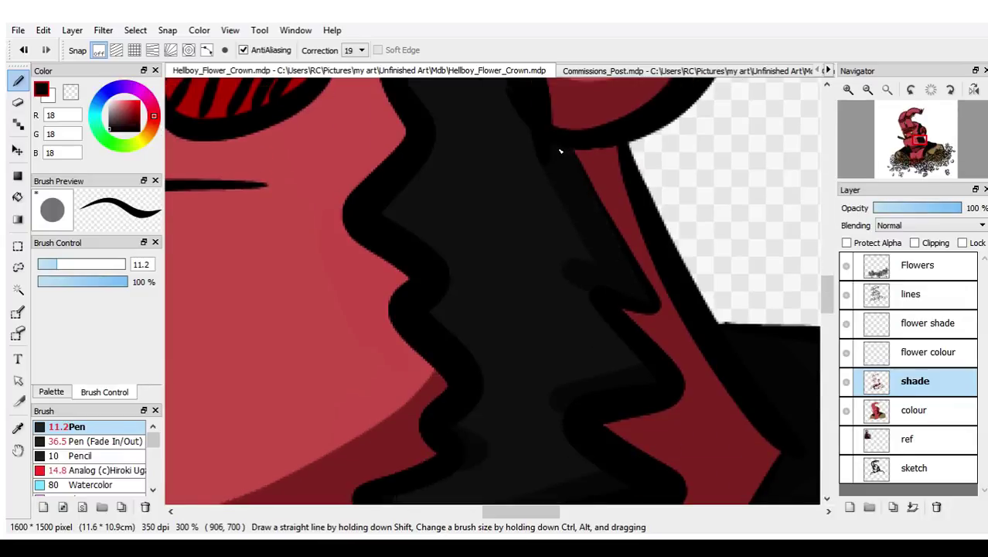
{"action": "mouse_move", "coordinate": [380, 214]}
{"action": "left_mouse_down"}
{"action": "mouse_move", "coordinate": [470, 256]}
{"action": "mouse_move", "coordinate": [445, 266]}
{"action": "left_mouse_up"}
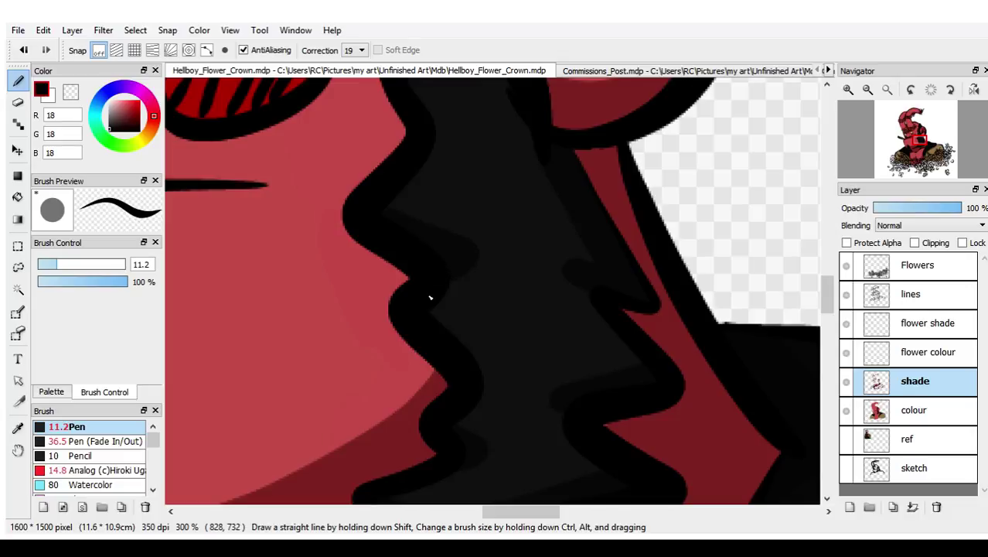
{"action": "left_click_drag", "start_coordinate": [462, 340], "coordinate": [484, 370]}
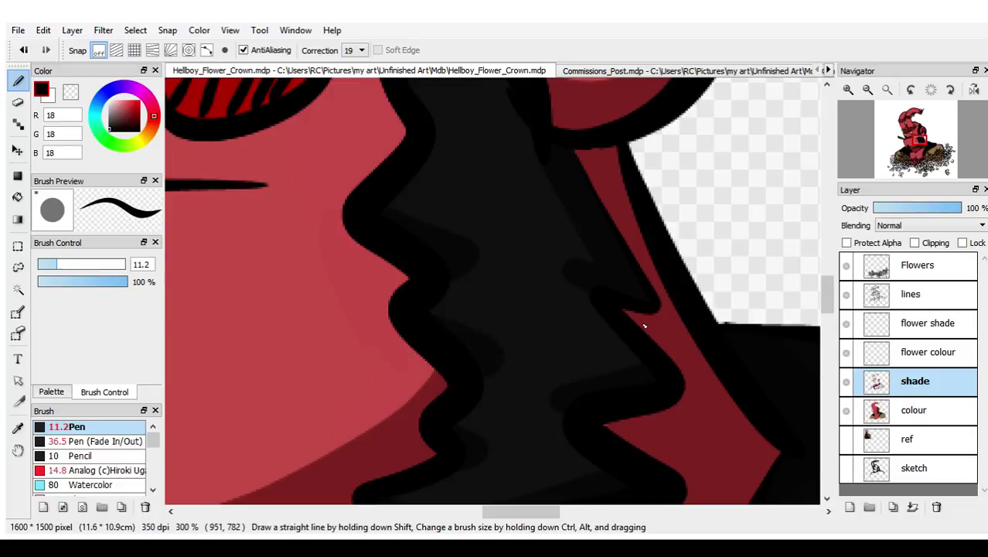
- Shade the upper sideburn's ear-side edge and its front notch near-black with the size 11.2 pen, trimming the excess beside the ear with the eraser
{"action": "left_click", "coordinate": [916, 147]}
{"action": "left_click_drag", "start_coordinate": [916, 149], "coordinate": [920, 139]}
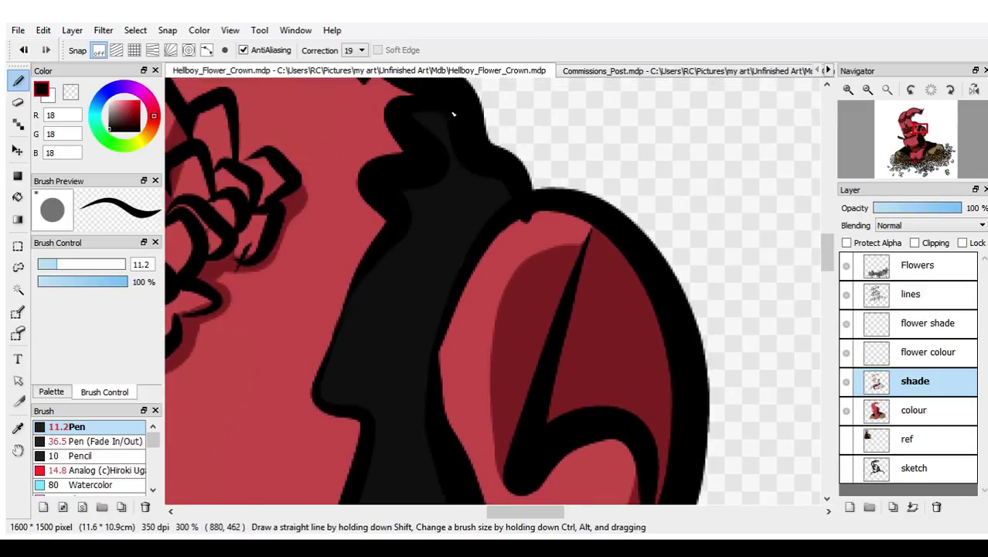
{"action": "left_click_drag", "start_coordinate": [480, 183], "coordinate": [424, 404]}
{"action": "mouse_move", "coordinate": [441, 369]}
{"action": "left_mouse_down"}
{"action": "mouse_move", "coordinate": [466, 253]}
{"action": "mouse_move", "coordinate": [503, 204]}
{"action": "left_mouse_up"}
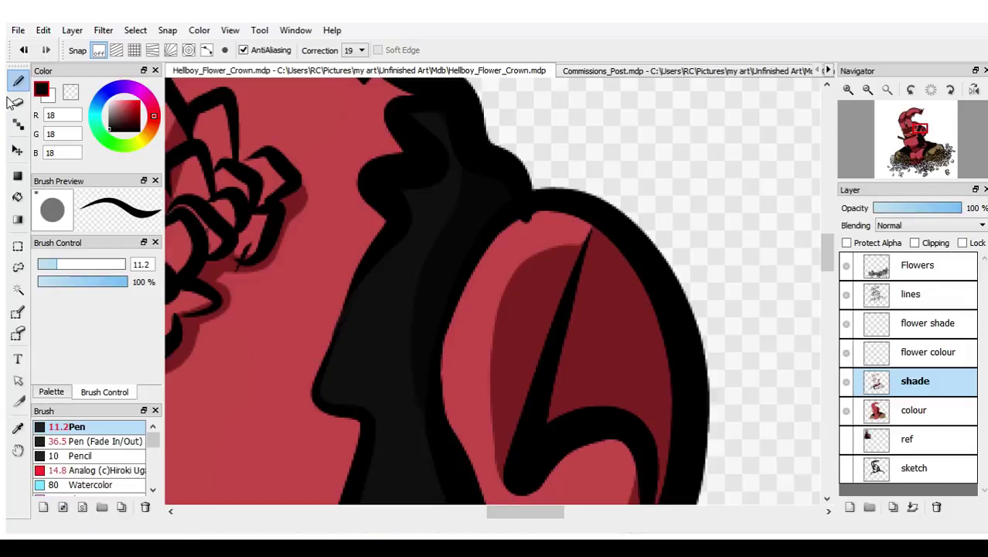
{"action": "key", "text": "e"}
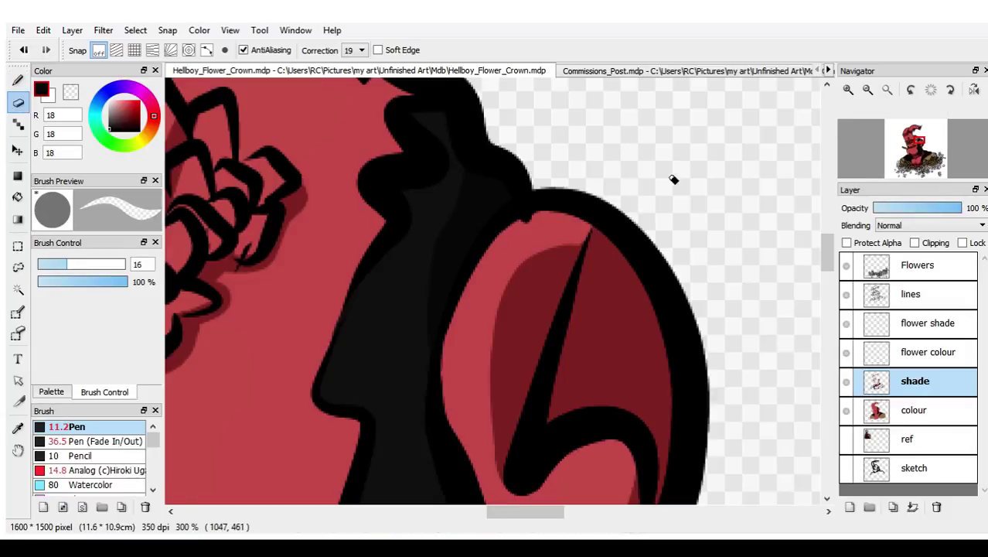
{"action": "key", "text": "b"}
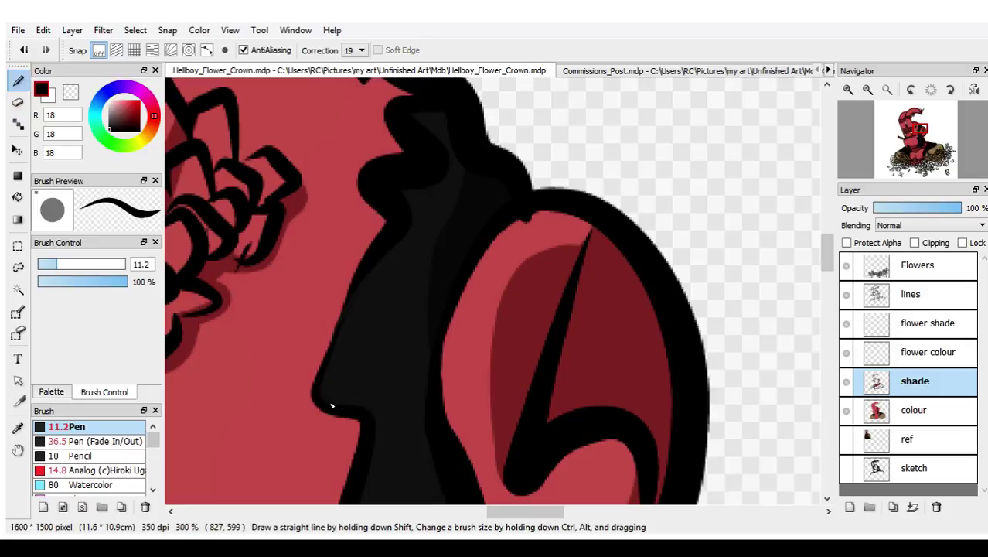
{"action": "mouse_move", "coordinate": [315, 405]}
{"action": "left_mouse_down"}
{"action": "mouse_move", "coordinate": [381, 407]}
{"action": "mouse_move", "coordinate": [371, 436]}
{"action": "left_mouse_up"}
- Taper the near-black shadows along both wavy edges of the sideburn below the ear with the eraser at size 16
{"action": "left_click", "coordinate": [18, 102]}
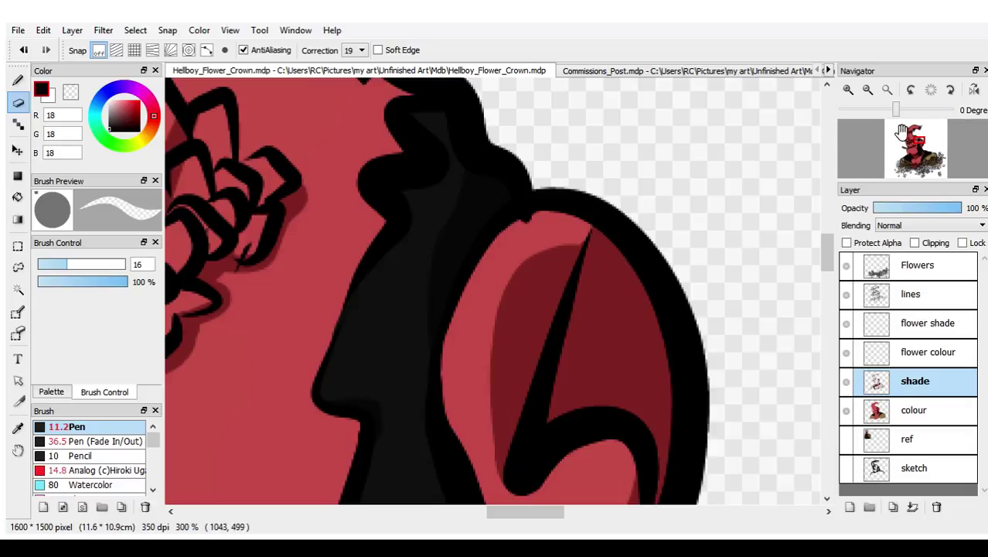
{"action": "left_click_drag", "start_coordinate": [904, 133], "coordinate": [914, 143]}
{"action": "left_click_drag", "start_coordinate": [916, 146], "coordinate": [919, 149]}
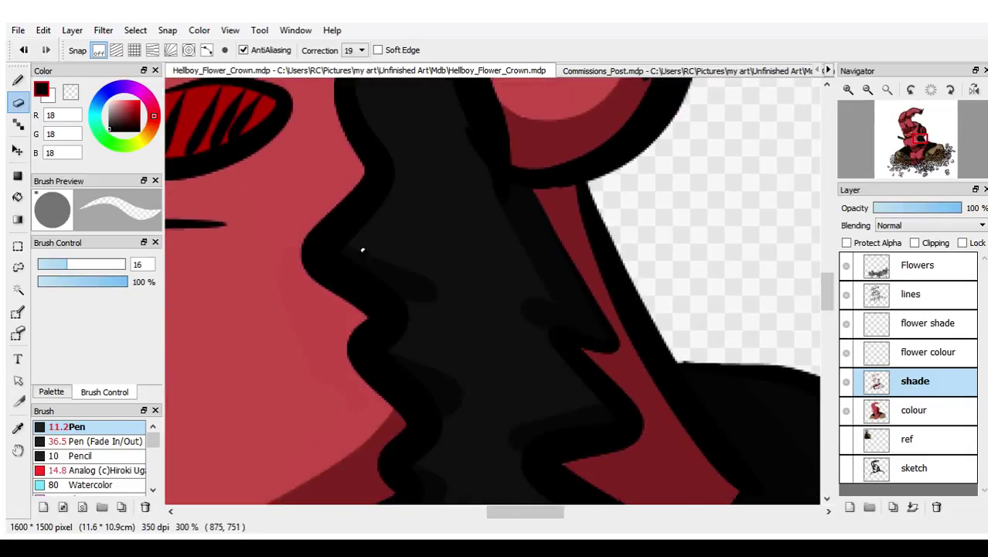
{"action": "mouse_move", "coordinate": [343, 250]}
{"action": "left_mouse_down"}
{"action": "mouse_move", "coordinate": [376, 259]}
{"action": "mouse_move", "coordinate": [443, 260]}
{"action": "left_mouse_up"}
{"action": "key", "text": "ctrl+z"}
{"action": "left_click_drag", "start_coordinate": [370, 255], "coordinate": [454, 290]}
{"action": "left_click_drag", "start_coordinate": [523, 292], "coordinate": [573, 349]}
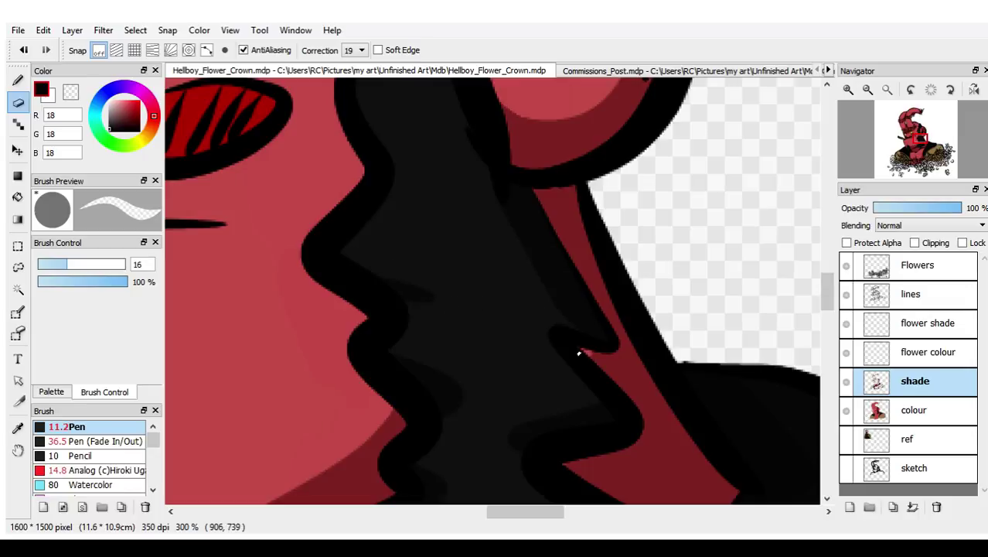
{"action": "key", "text": "ctrl+z"}
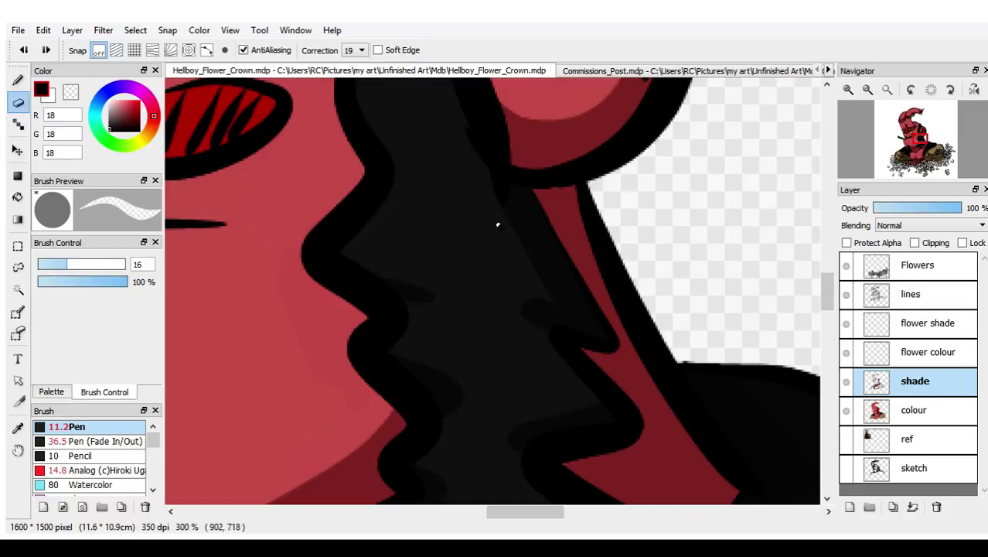
{"action": "mouse_move", "coordinate": [502, 181]}
{"action": "left_mouse_down"}
{"action": "mouse_move", "coordinate": [516, 245]}
{"action": "mouse_move", "coordinate": [548, 301]}
{"action": "mouse_move", "coordinate": [523, 310]}
{"action": "mouse_move", "coordinate": [542, 345]}
{"action": "left_mouse_up"}
{"action": "key", "text": "ctrl+z"}
{"action": "key", "text": "ctrl+z"}
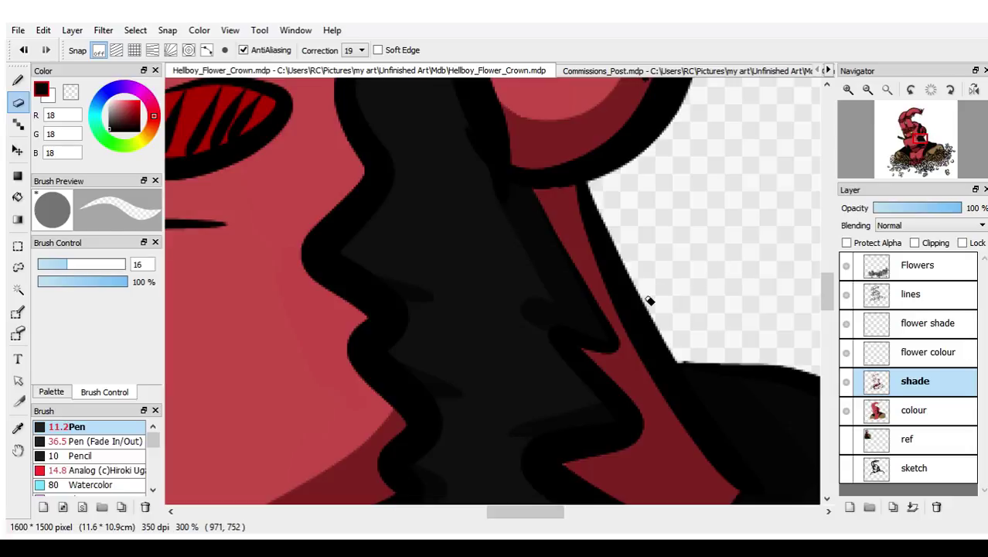
- Trim the shadow on the sideburn's back edge below the ear with the eraser at size 8.9 and set the pen size to 6.9
{"action": "left_click_drag", "start_coordinate": [66, 263], "coordinate": [52, 265]}
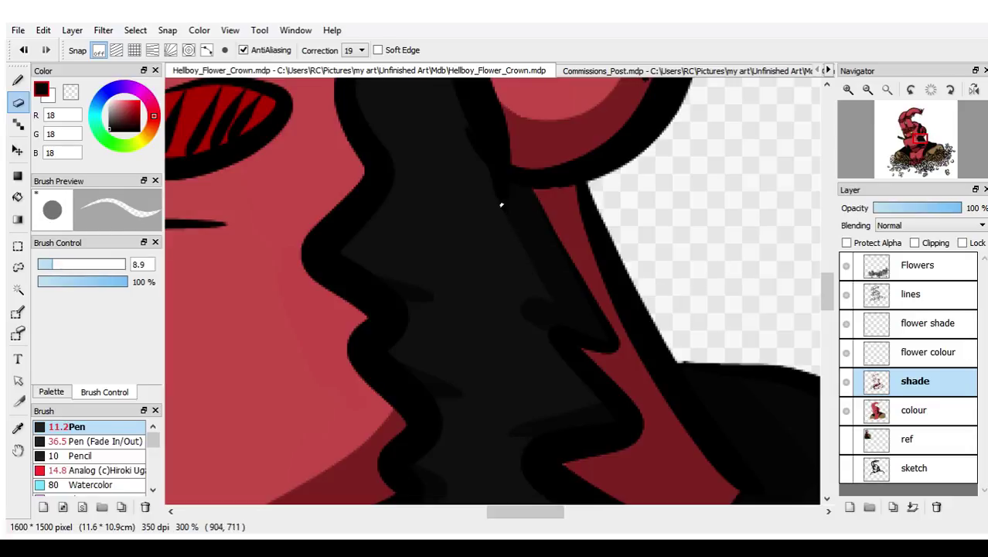
{"action": "left_click_drag", "start_coordinate": [555, 288], "coordinate": [592, 315]}
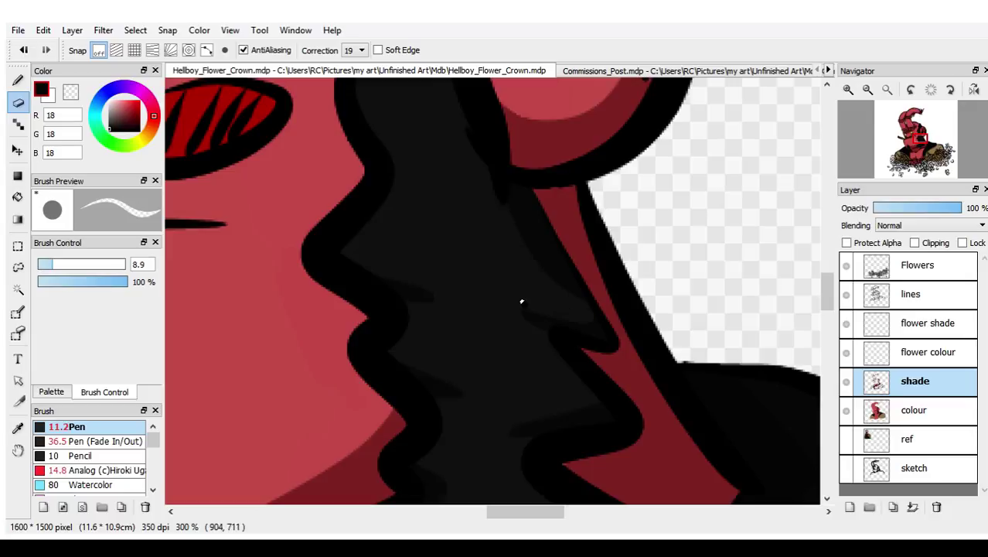
{"action": "left_click", "coordinate": [17, 80]}
{"action": "left_click_drag", "start_coordinate": [63, 265], "coordinate": [50, 266]}
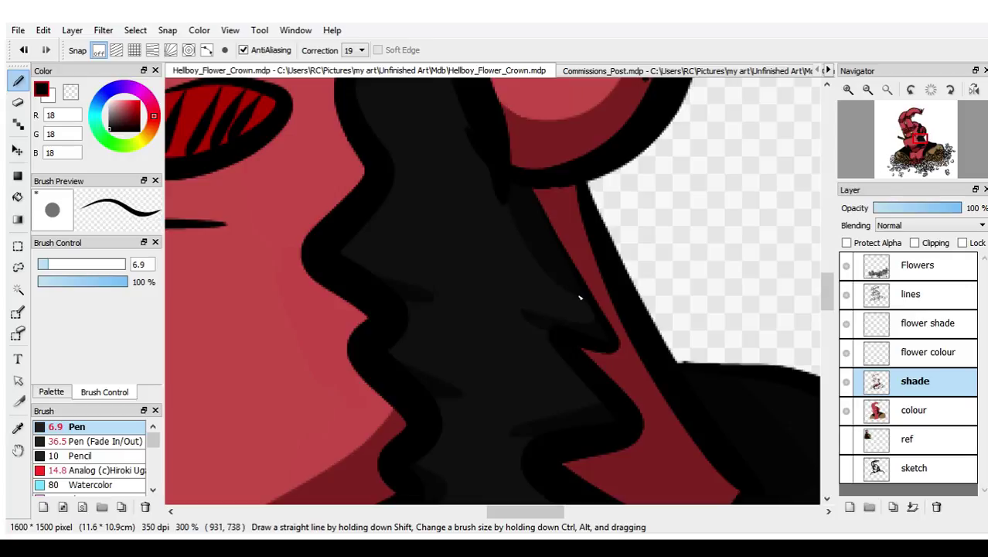
- Thin and taper the shadows on the lower sideburn at the jaw with the size 8.9 eraser
{"action": "left_click", "coordinate": [18, 102]}
{"action": "scroll", "coordinate": [452, 206], "scroll_direction": "down", "scroll_amount": 4}
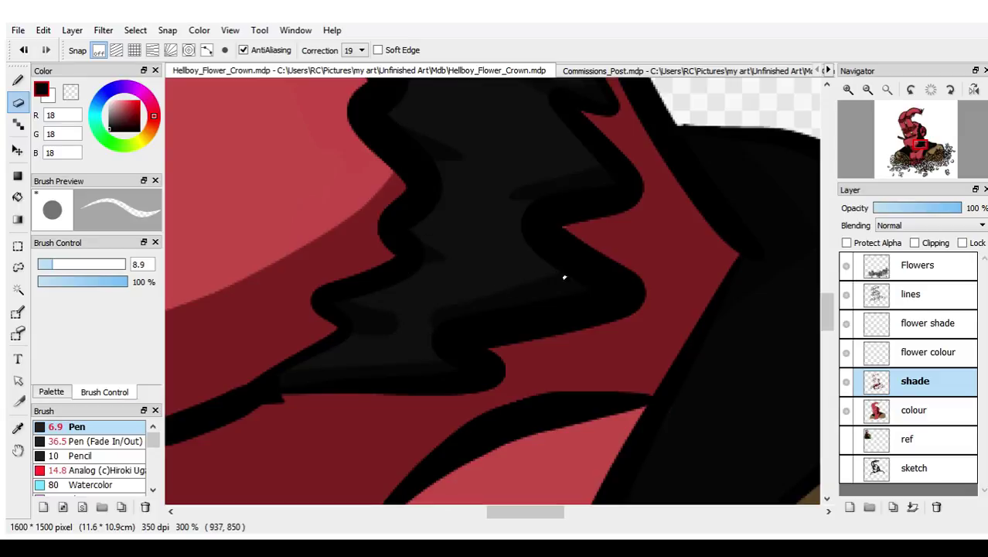
{"action": "left_click_drag", "start_coordinate": [565, 277], "coordinate": [420, 309]}
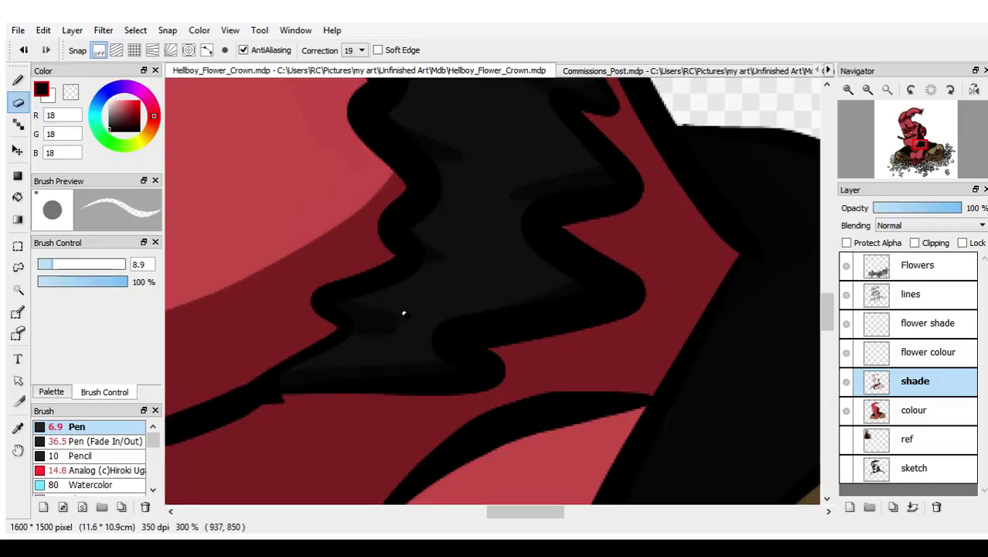
{"action": "left_click_drag", "start_coordinate": [331, 327], "coordinate": [457, 300]}
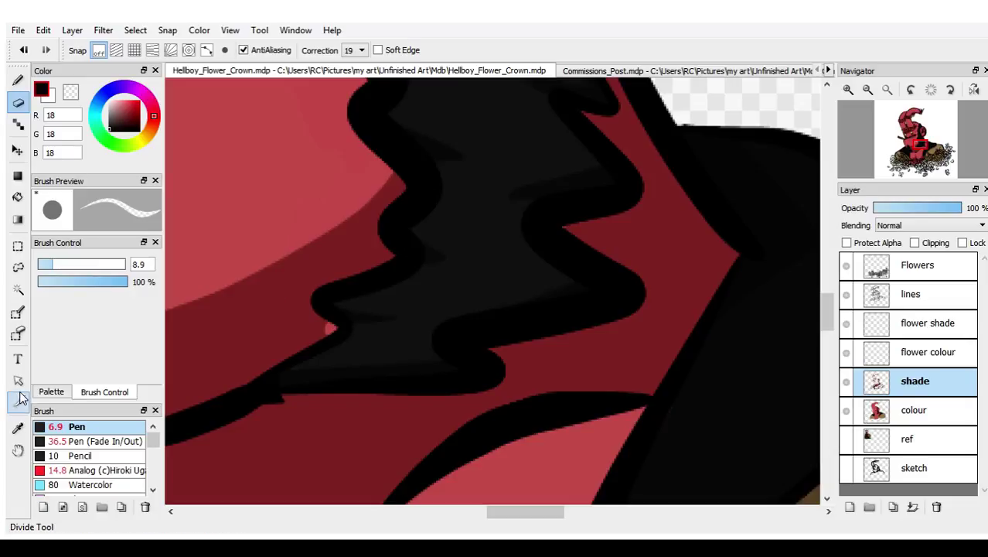
- Sample the dark red skin shadow and patch the erased spot at the lower sideburn's front notch with the pen
{"action": "left_click", "coordinate": [18, 428]}
{"action": "left_click", "coordinate": [239, 347]}
{"action": "key", "text": "b"}
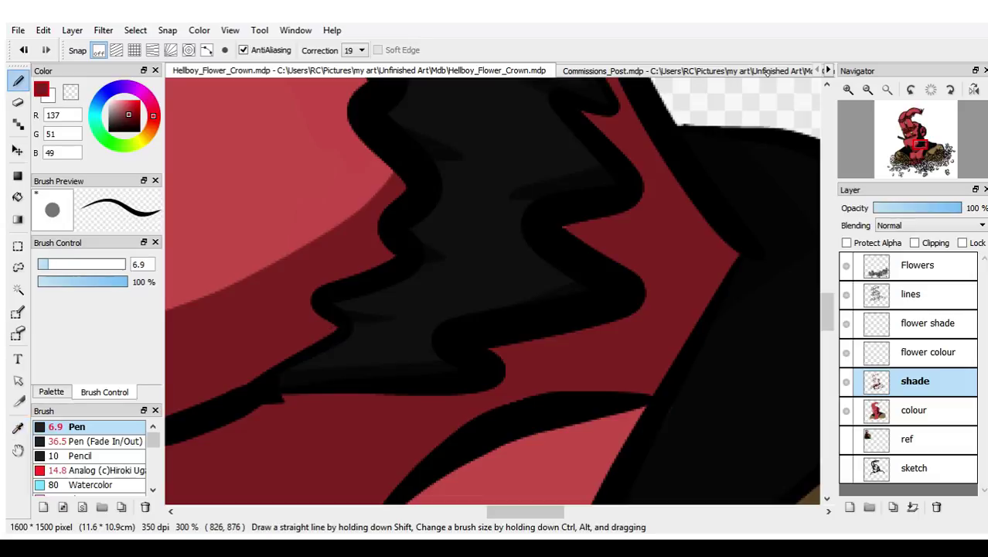
- Paint white (255, 255, 255) over the shoulder flowers on the flower colour layer with the pen at size 97
{"action": "left_click", "coordinate": [870, 90]}
{"action": "left_click", "coordinate": [869, 90]}
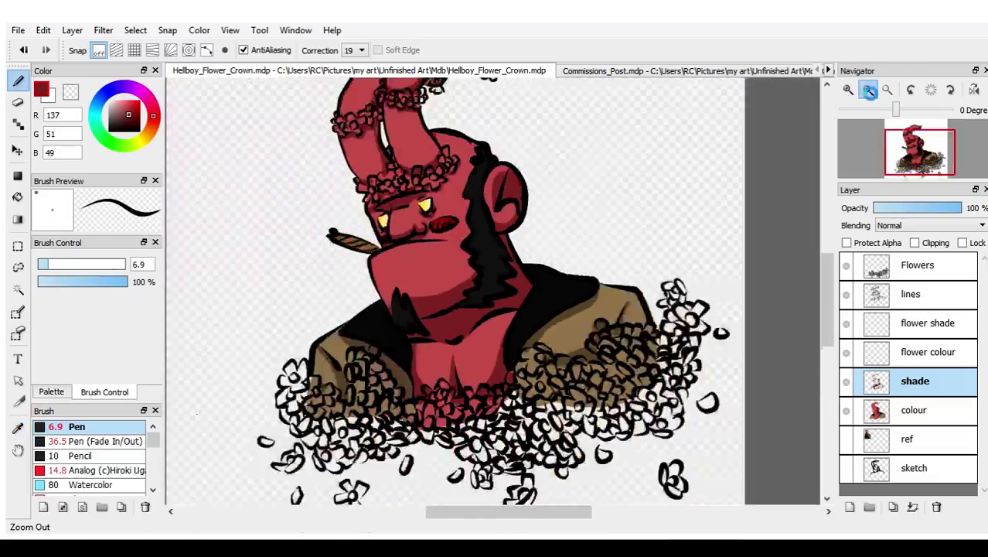
{"action": "left_click", "coordinate": [869, 90]}
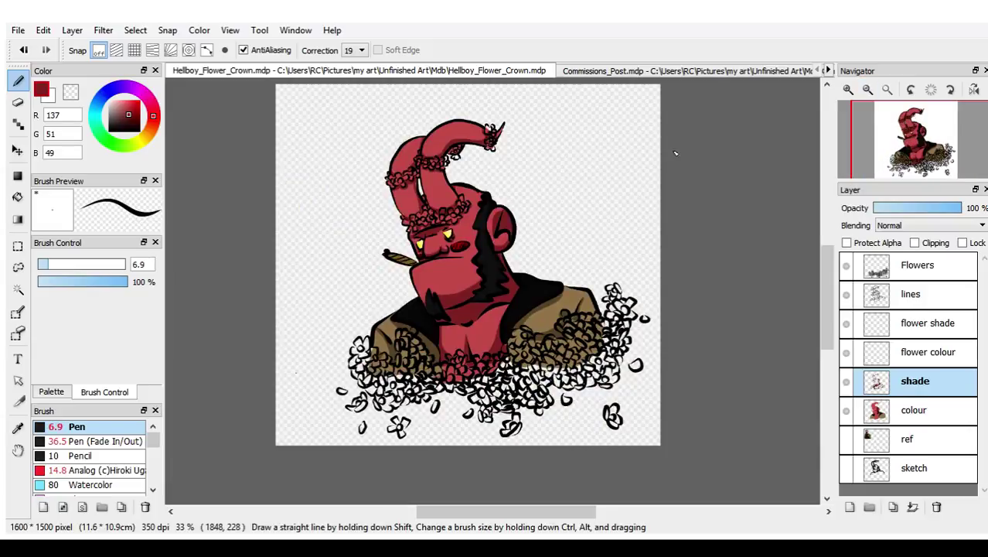
{"action": "left_click", "coordinate": [929, 350]}
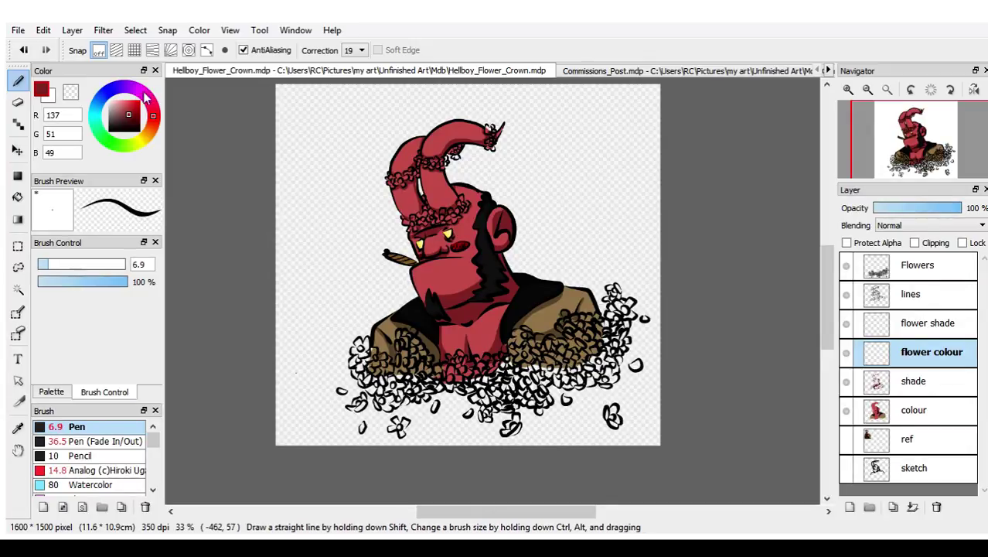
{"action": "left_click_drag", "start_coordinate": [130, 116], "coordinate": [110, 105]}
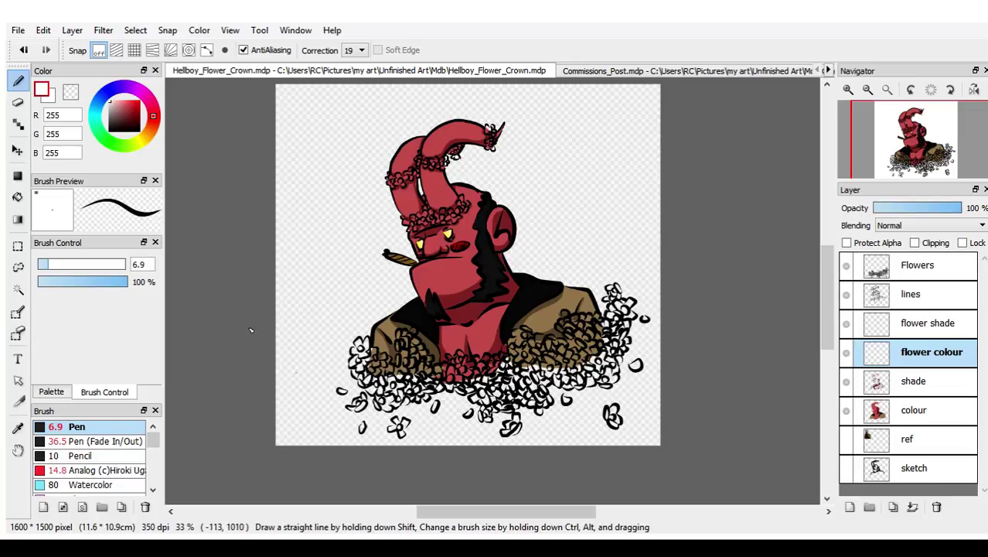
{"action": "left_click_drag", "start_coordinate": [56, 265], "coordinate": [116, 264]}
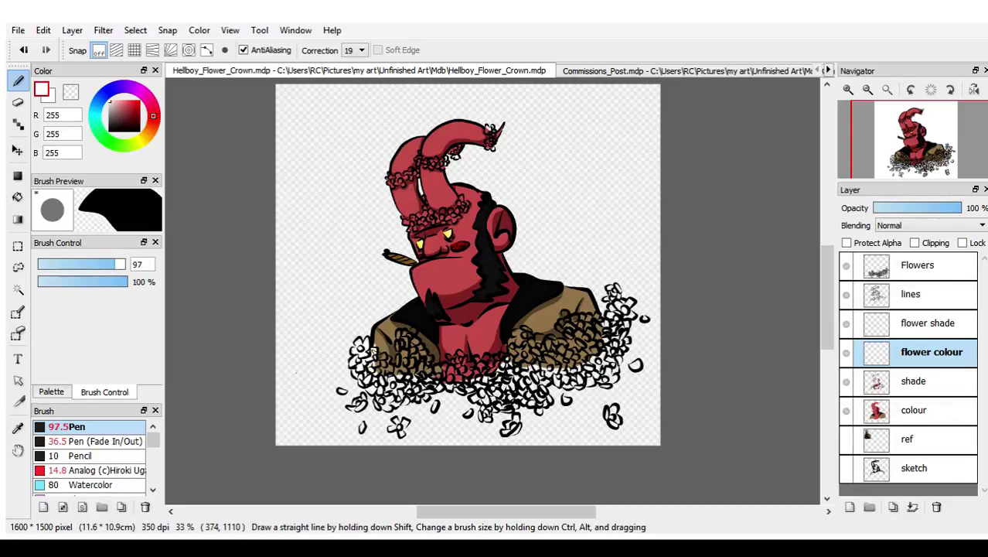
{"action": "mouse_move", "coordinate": [372, 352]}
{"action": "left_mouse_down"}
{"action": "mouse_move", "coordinate": [399, 349]}
{"action": "mouse_move", "coordinate": [411, 334]}
{"action": "mouse_move", "coordinate": [450, 369]}
{"action": "mouse_move", "coordinate": [484, 353]}
{"action": "mouse_move", "coordinate": [453, 351]}
{"action": "mouse_move", "coordinate": [596, 309]}
{"action": "mouse_move", "coordinate": [619, 362]}
{"action": "mouse_move", "coordinate": [605, 383]}
{"action": "mouse_move", "coordinate": [569, 390]}
{"action": "left_mouse_up"}
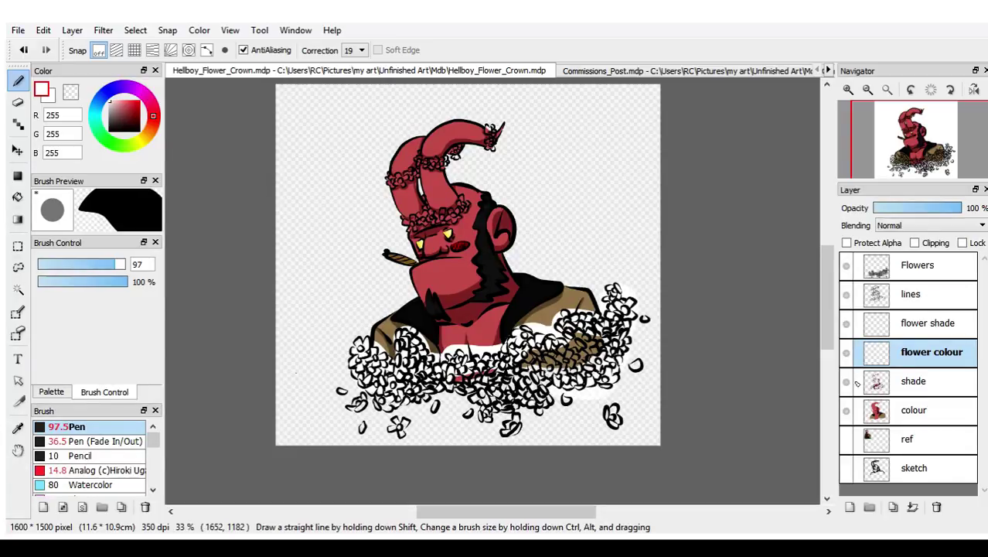
- Select the sketch layer and hide the colour, shade, flower colour, flower shade, lines and Flowers layers
{"action": "left_click", "coordinate": [913, 468]}
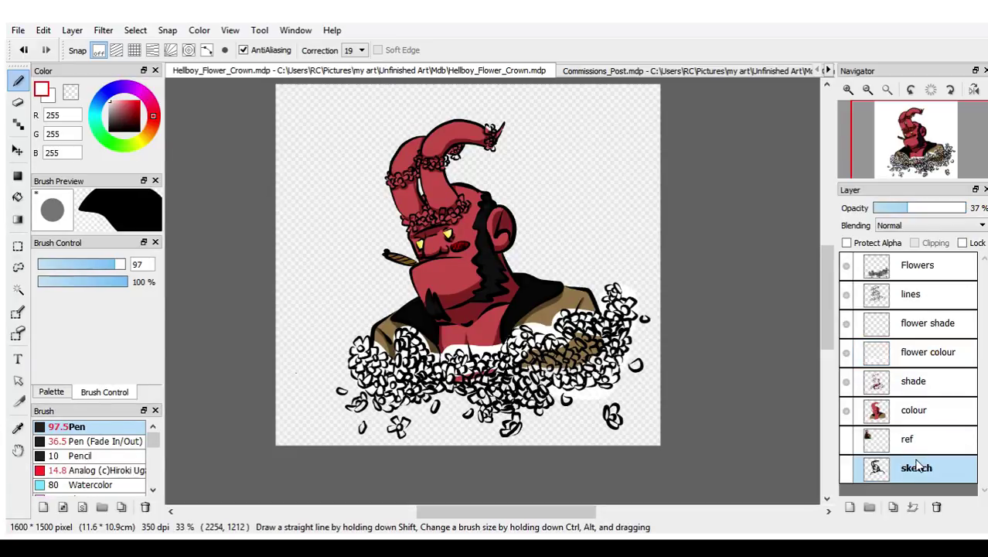
{"action": "left_click", "coordinate": [846, 410]}
{"action": "left_click", "coordinate": [846, 381]}
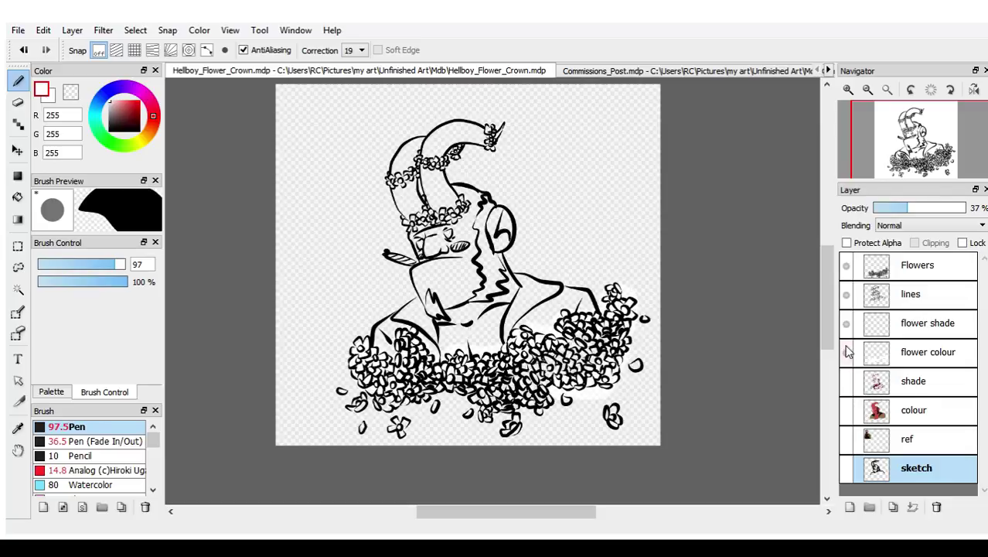
{"action": "left_click", "coordinate": [847, 352]}
{"action": "left_click", "coordinate": [848, 301]}
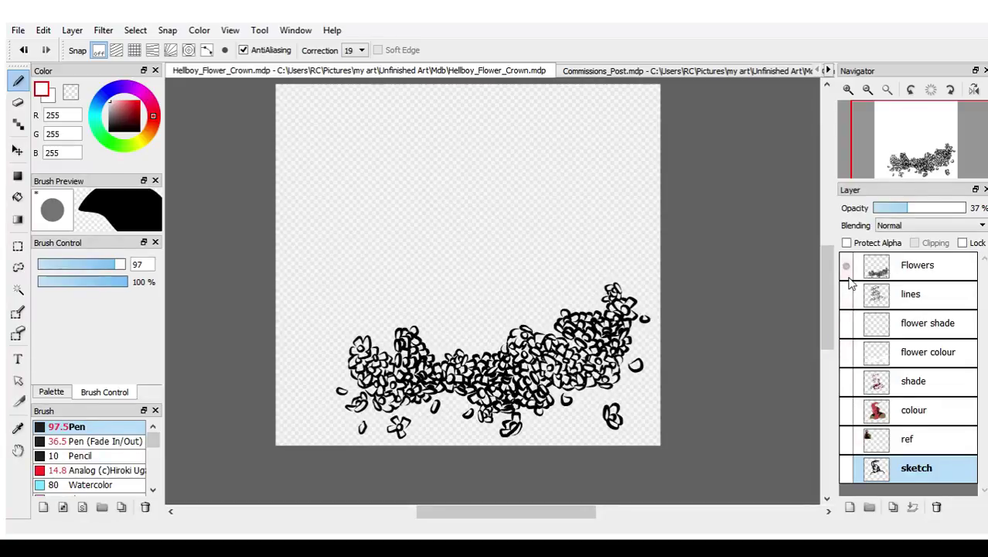
{"action": "left_click", "coordinate": [849, 280]}
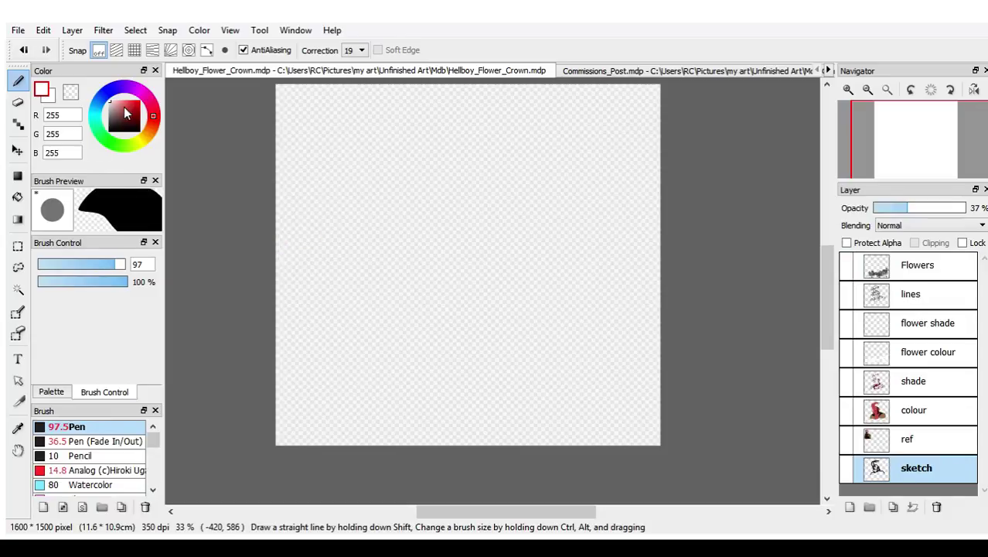
- Add a new layer directly above the sketch layer and fill it with solid blue (0, 7, 255)
{"action": "left_click", "coordinate": [110, 95]}
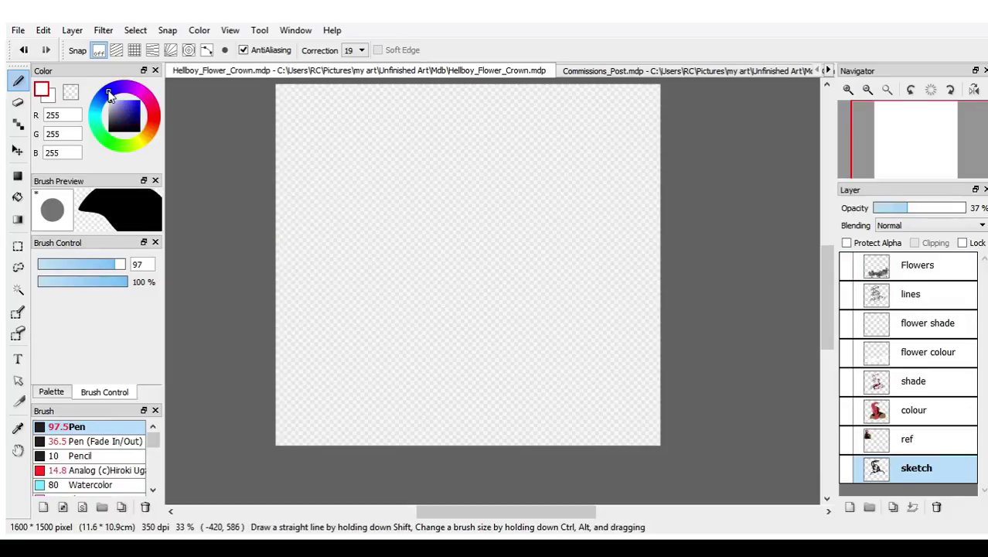
{"action": "left_click", "coordinate": [18, 197]}
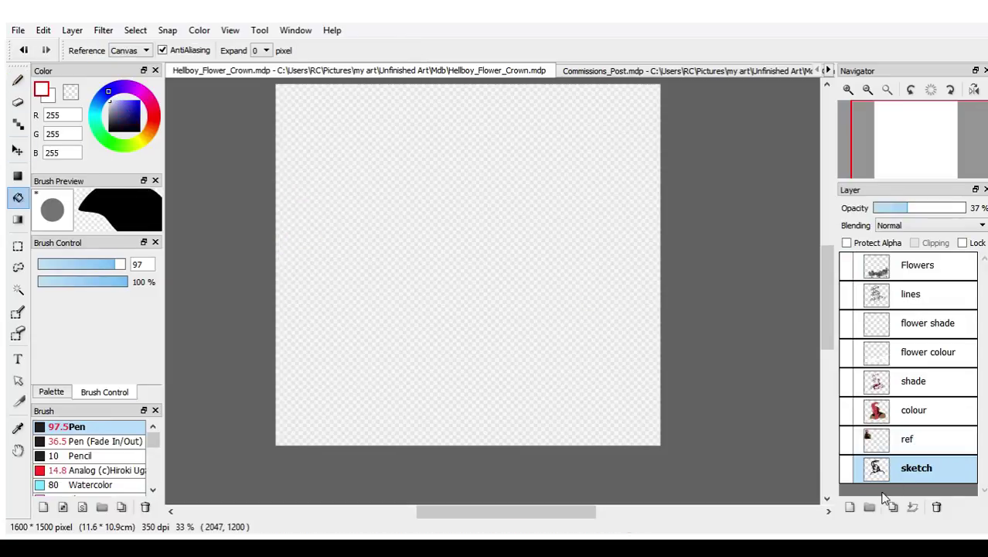
{"action": "left_click", "coordinate": [850, 507]}
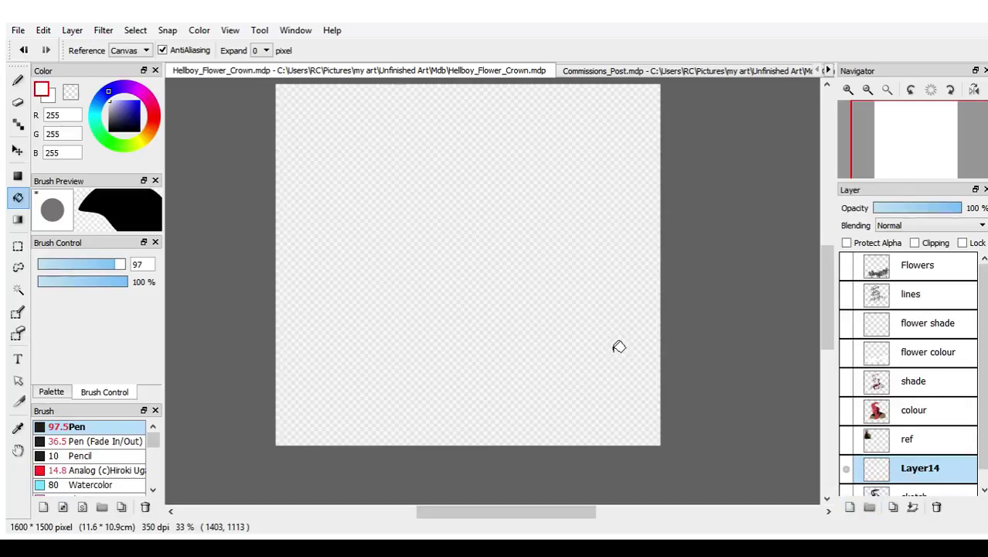
{"action": "left_click", "coordinate": [619, 346]}
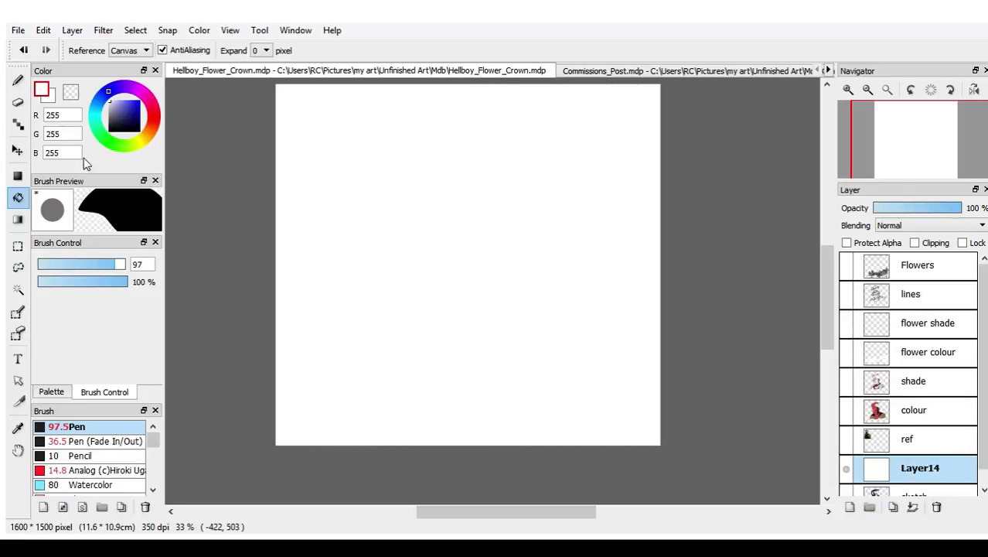
{"action": "left_click", "coordinate": [140, 104]}
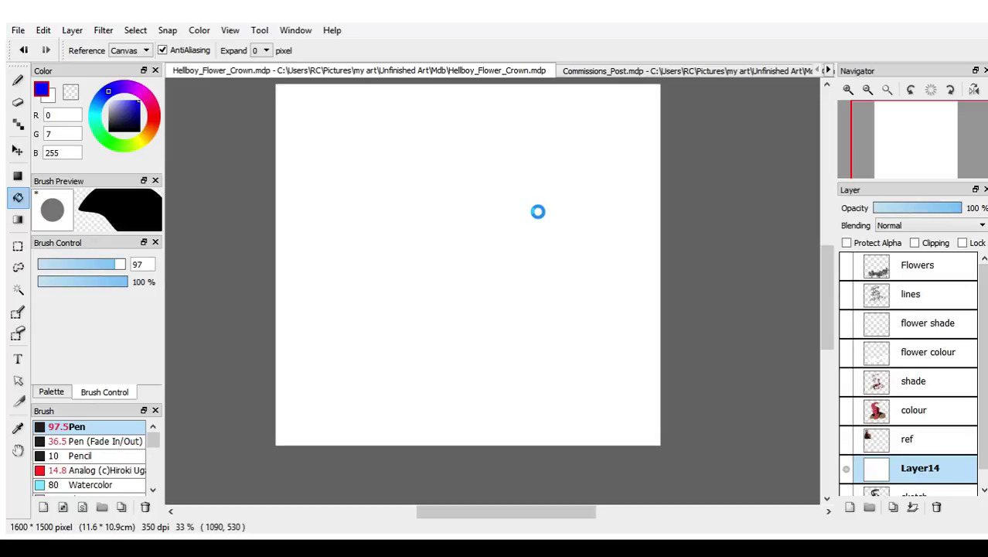
{"action": "left_click", "coordinate": [540, 209]}
- Switch back to the white pen and show the colour, shade, flower colour, flower shade, lines and Flowers layers again
{"action": "left_click", "coordinate": [51, 101]}
{"action": "left_click", "coordinate": [18, 79]}
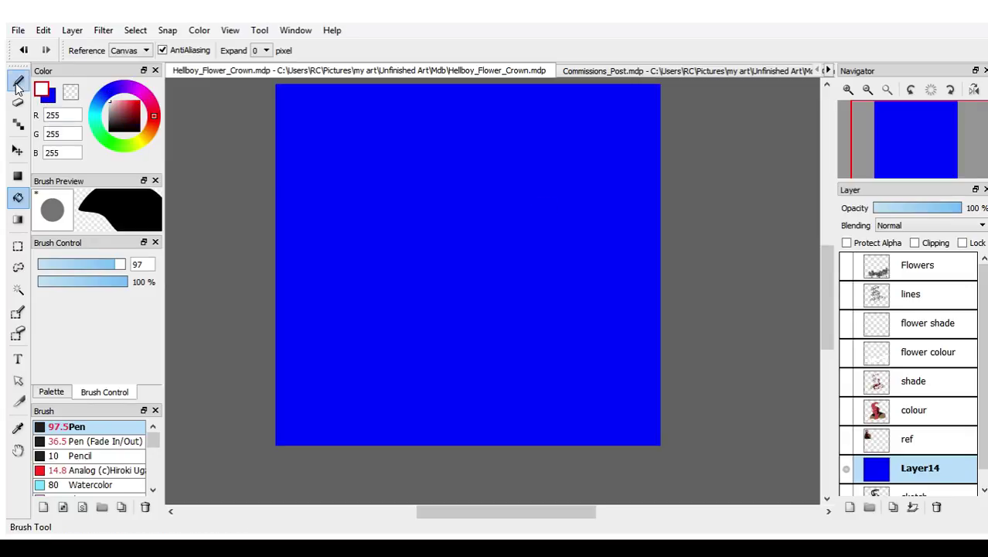
{"action": "left_click", "coordinate": [847, 409]}
{"action": "left_click", "coordinate": [846, 380]}
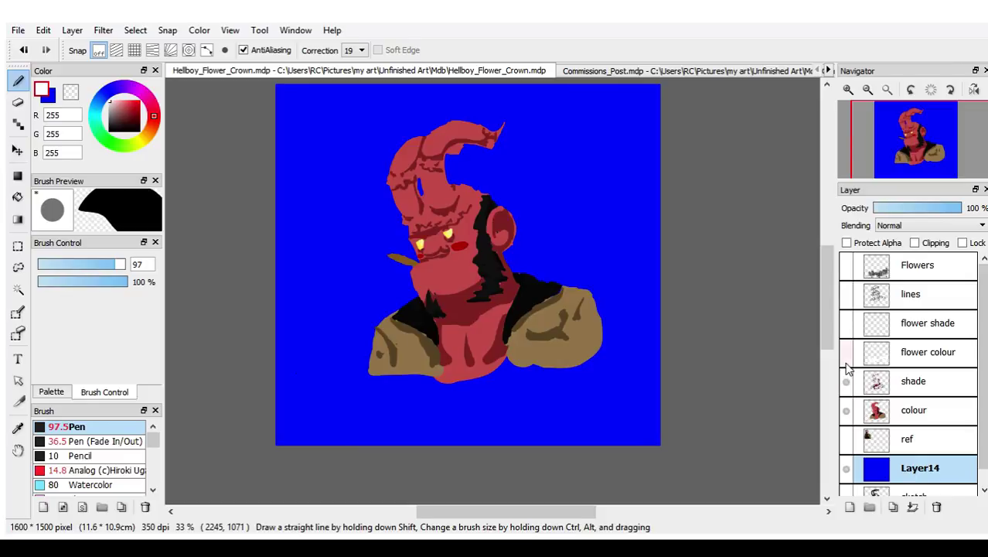
{"action": "left_click", "coordinate": [846, 352]}
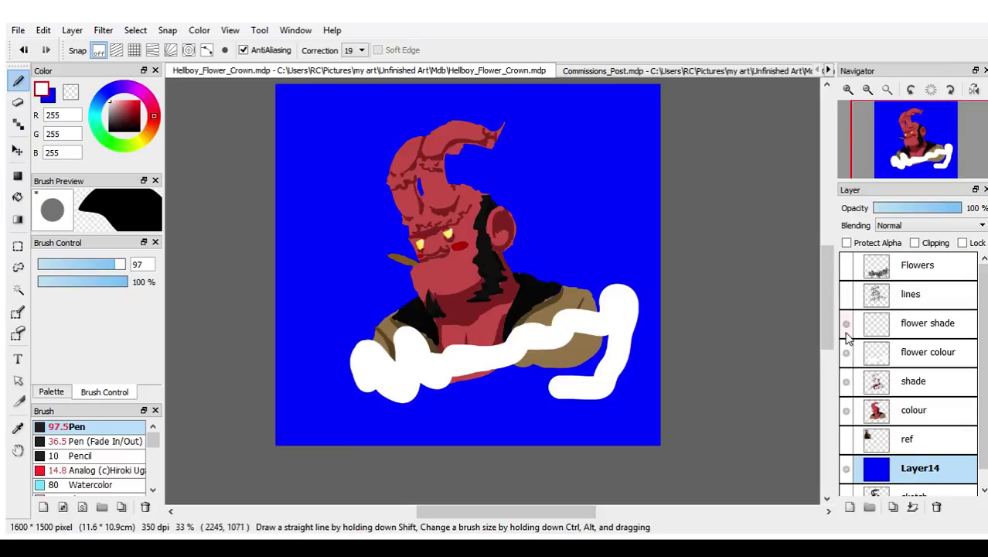
{"action": "left_click", "coordinate": [846, 323]}
{"action": "left_click", "coordinate": [847, 294]}
{"action": "left_click", "coordinate": [848, 265]}
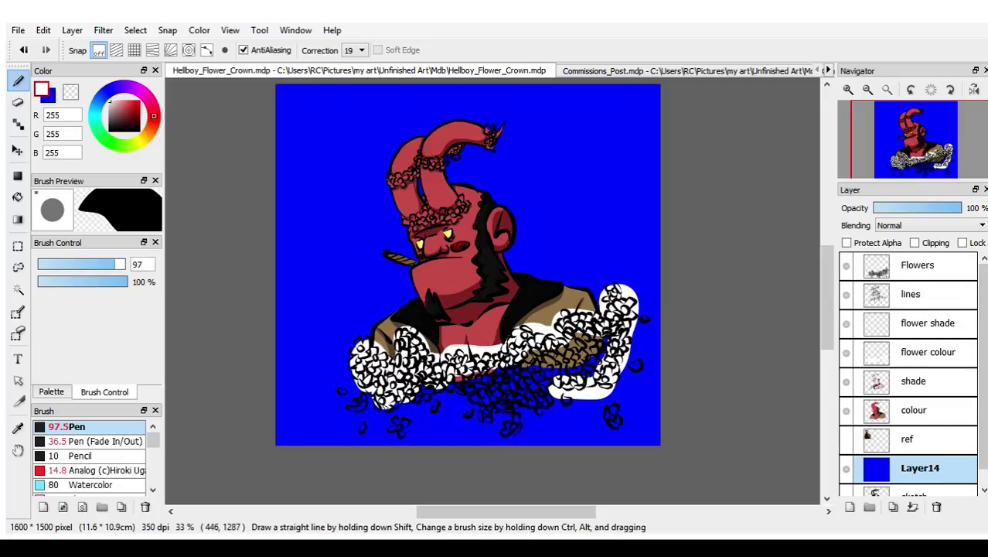
{"action": "mouse_move", "coordinate": [389, 410]}
{"action": "left_mouse_down"}
{"action": "mouse_move", "coordinate": [529, 369]}
{"action": "mouse_move", "coordinate": [495, 391]}
{"action": "left_mouse_up"}
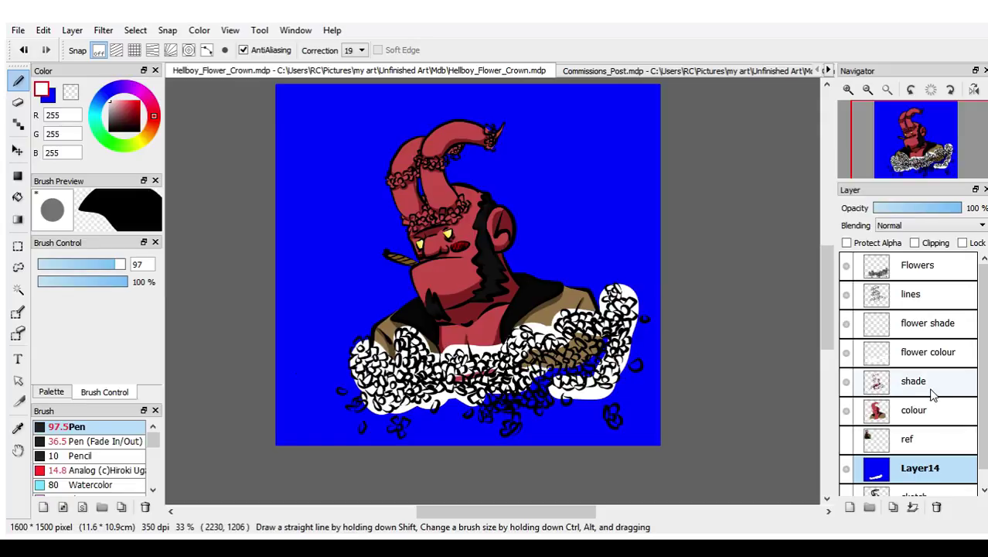
{"action": "key", "text": "ctrl+z"}
{"action": "key", "text": "ctrl+z"}
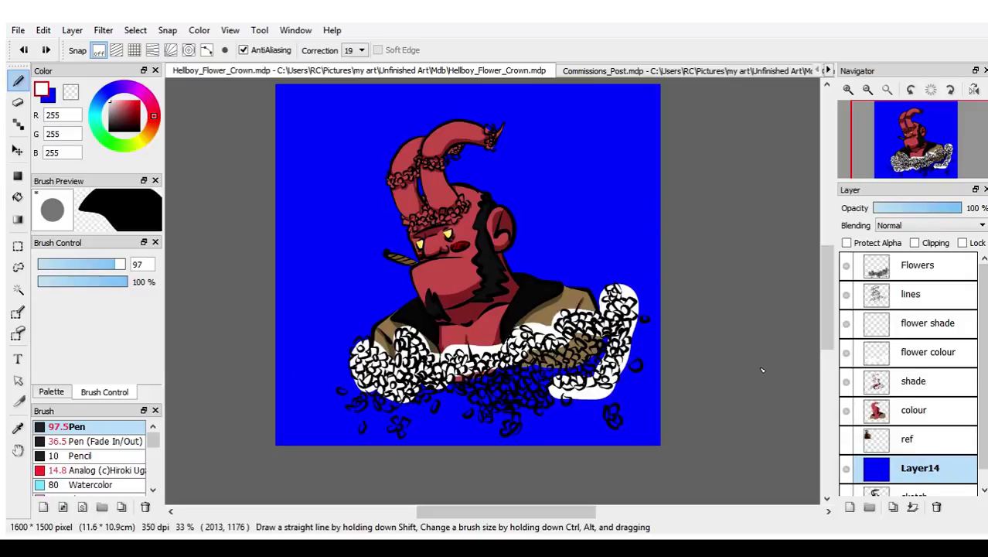
{"action": "key", "text": "ctrl+y"}
{"action": "key", "text": "ctrl+y"}
- Paint white over the lower garland, the loose flowers and petals, and the garland's outer edges on the flower colour layer
{"action": "left_click", "coordinate": [947, 352]}
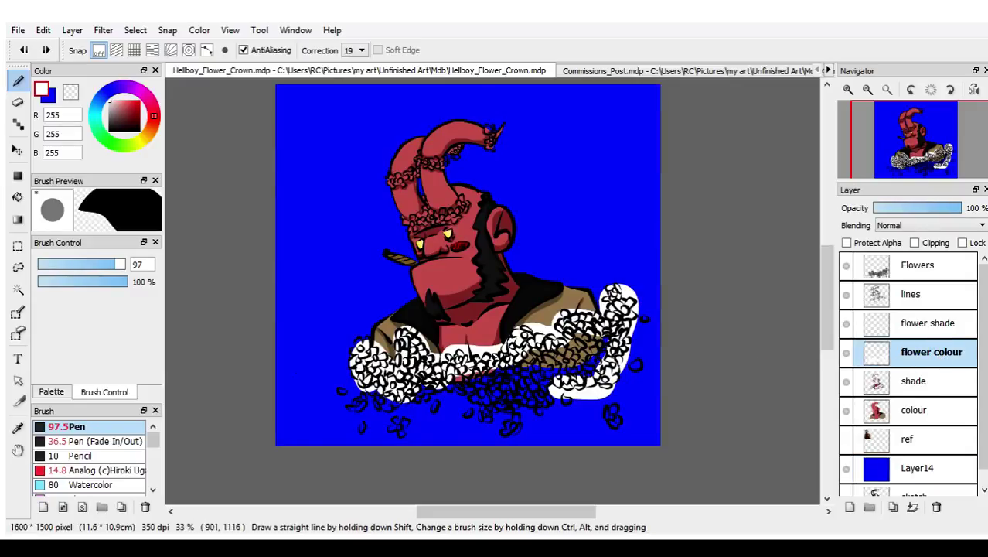
{"action": "mouse_move", "coordinate": [404, 391]}
{"action": "left_mouse_down"}
{"action": "mouse_move", "coordinate": [452, 402]}
{"action": "mouse_move", "coordinate": [495, 387]}
{"action": "mouse_move", "coordinate": [489, 403]}
{"action": "mouse_move", "coordinate": [532, 384]}
{"action": "mouse_move", "coordinate": [538, 362]}
{"action": "mouse_move", "coordinate": [576, 341]}
{"action": "mouse_move", "coordinate": [587, 363]}
{"action": "mouse_move", "coordinate": [604, 341]}
{"action": "mouse_move", "coordinate": [537, 383]}
{"action": "mouse_move", "coordinate": [557, 409]}
{"action": "mouse_move", "coordinate": [499, 434]}
{"action": "mouse_move", "coordinate": [459, 412]}
{"action": "left_mouse_up"}
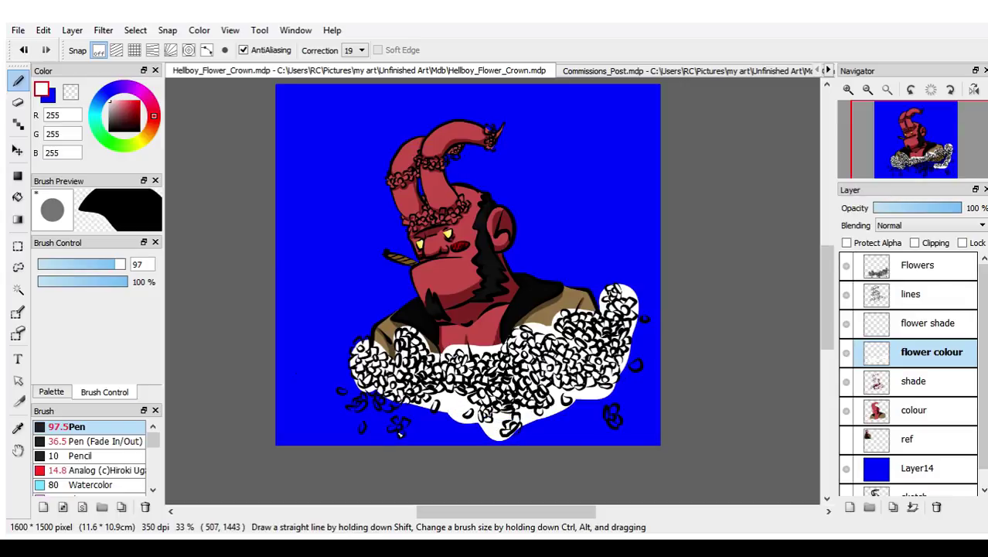
{"action": "mouse_move", "coordinate": [399, 440]}
{"action": "left_mouse_down"}
{"action": "mouse_move", "coordinate": [382, 399]}
{"action": "mouse_move", "coordinate": [367, 392]}
{"action": "mouse_move", "coordinate": [339, 410]}
{"action": "mouse_move", "coordinate": [373, 438]}
{"action": "mouse_move", "coordinate": [416, 412]}
{"action": "left_mouse_up"}
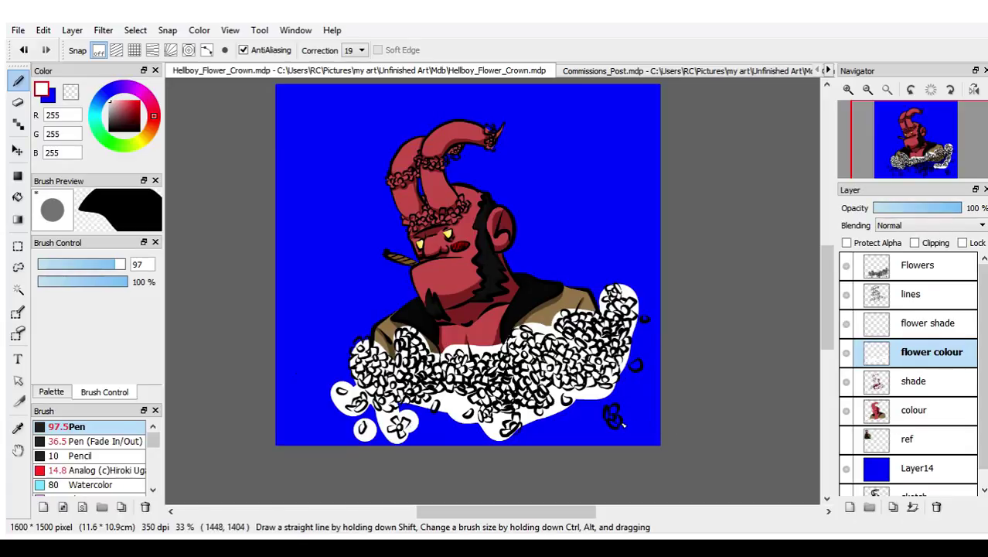
{"action": "mouse_move", "coordinate": [607, 429]}
{"action": "left_mouse_down"}
{"action": "mouse_move", "coordinate": [616, 407]}
{"action": "mouse_move", "coordinate": [622, 418]}
{"action": "left_mouse_up"}
{"action": "left_click", "coordinate": [638, 363]}
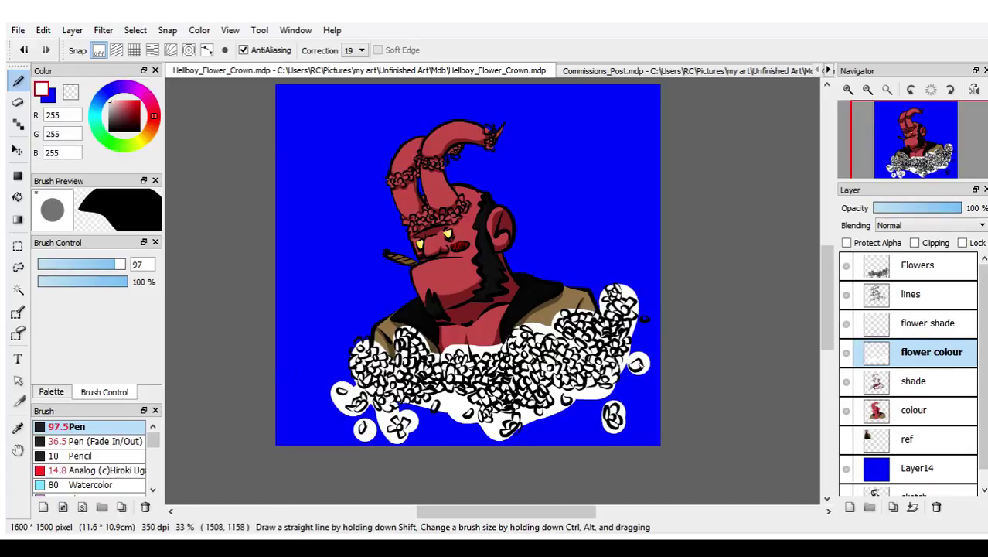
{"action": "mouse_move", "coordinate": [634, 340]}
{"action": "left_mouse_down"}
{"action": "mouse_move", "coordinate": [631, 328]}
{"action": "mouse_move", "coordinate": [649, 308]}
{"action": "left_mouse_up"}
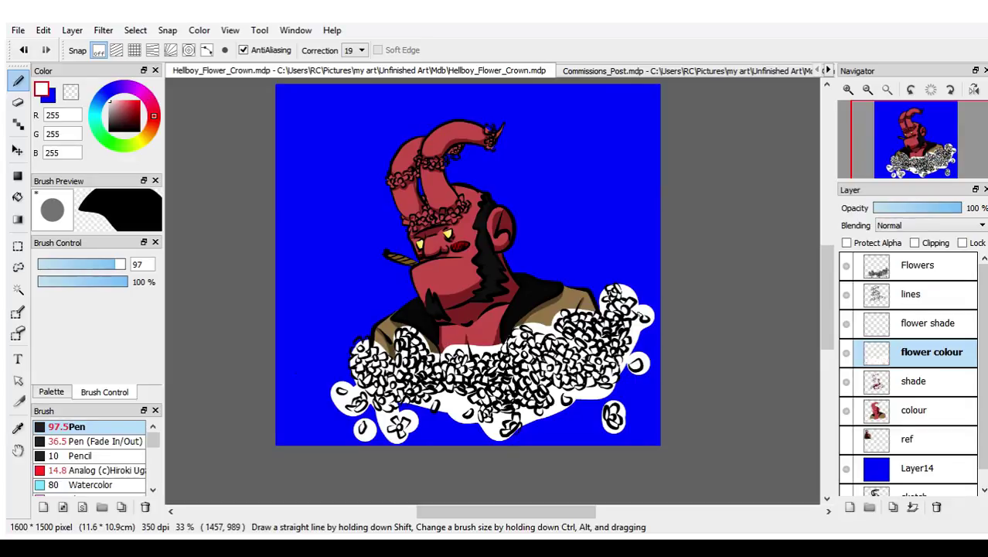
{"action": "mouse_move", "coordinate": [368, 330]}
{"action": "left_mouse_down"}
{"action": "mouse_move", "coordinate": [353, 344]}
{"action": "mouse_move", "coordinate": [356, 360]}
{"action": "left_mouse_up"}
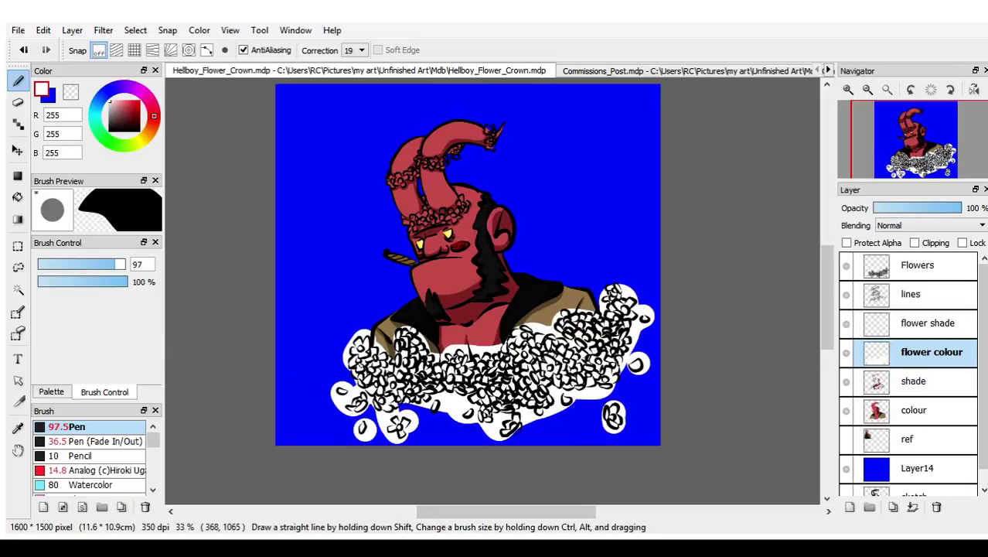
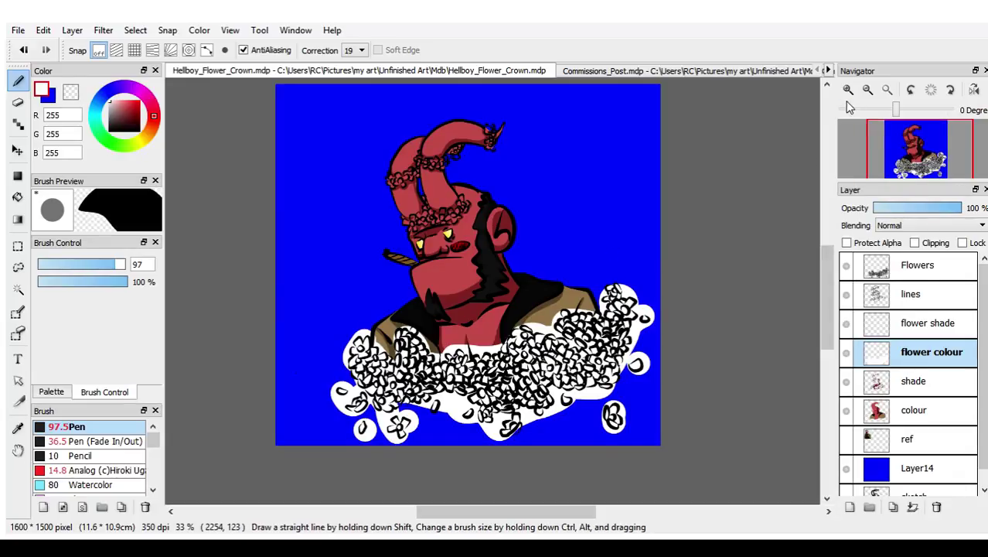
- Set the colour to light pink (255, 203, 203) and paint scattered patches over the white shoulder flowers
{"action": "left_click", "coordinate": [848, 91]}
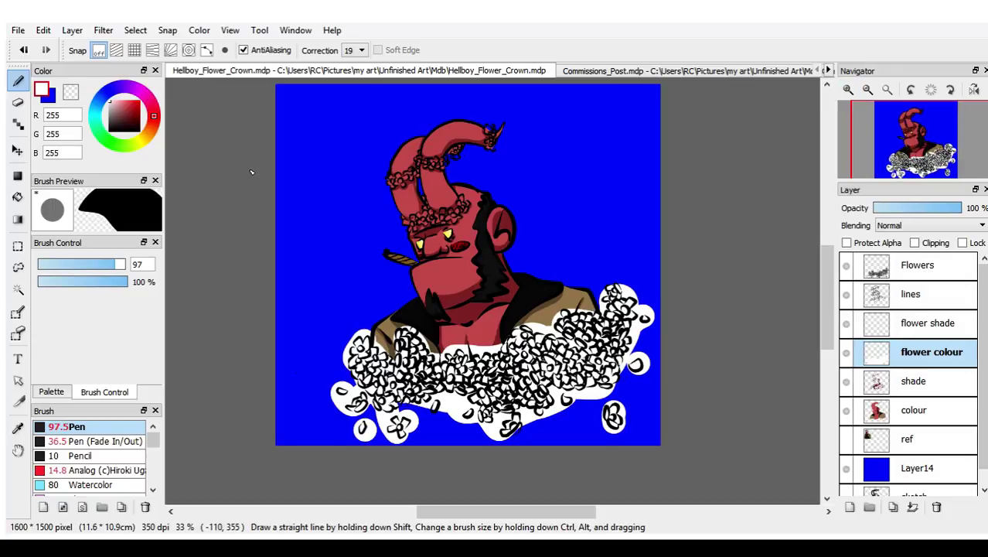
{"action": "left_click", "coordinate": [116, 108]}
{"action": "left_click_drag", "start_coordinate": [116, 108], "coordinate": [114, 102]}
{"action": "mouse_move", "coordinate": [370, 385]}
{"action": "left_mouse_down"}
{"action": "mouse_move", "coordinate": [368, 371]}
{"action": "mouse_move", "coordinate": [373, 391]}
{"action": "mouse_move", "coordinate": [441, 406]}
{"action": "mouse_move", "coordinate": [483, 371]}
{"action": "mouse_move", "coordinate": [487, 402]}
{"action": "mouse_move", "coordinate": [496, 349]}
{"action": "left_mouse_up"}
{"action": "left_click_drag", "start_coordinate": [470, 385], "coordinate": [495, 376]}
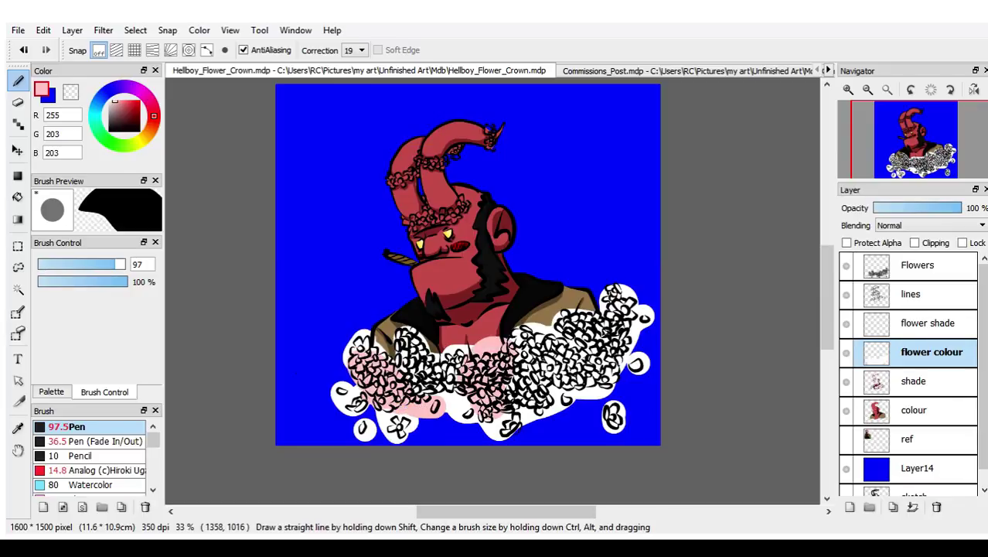
{"action": "mouse_move", "coordinate": [618, 344]}
{"action": "left_mouse_down"}
{"action": "mouse_move", "coordinate": [630, 325]}
{"action": "mouse_move", "coordinate": [630, 341]}
{"action": "mouse_move", "coordinate": [588, 323]}
{"action": "left_mouse_up"}
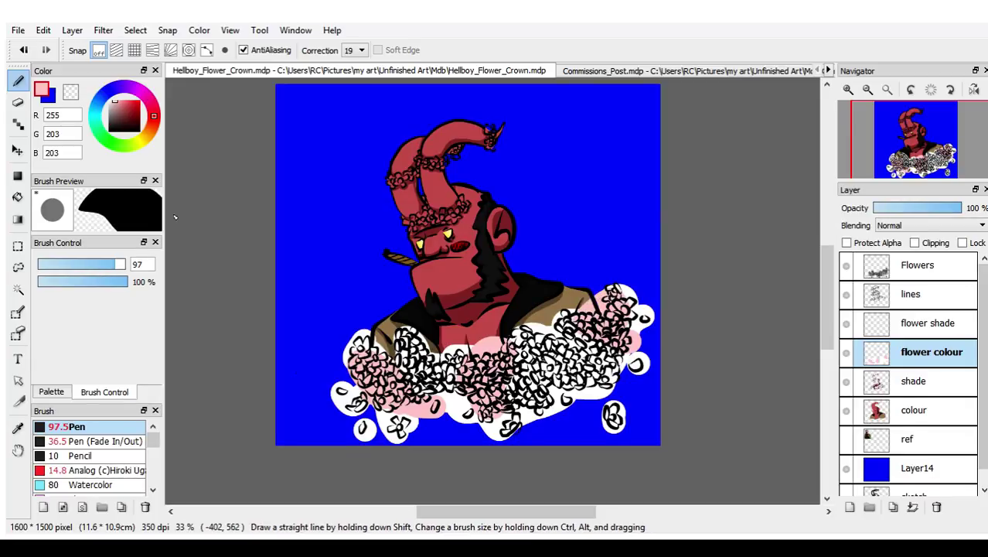
- Switch the colour back to white (255, 255, 255) and paint over the flowers on the horns and forehead crown
{"action": "left_click_drag", "start_coordinate": [126, 116], "coordinate": [98, 94]}
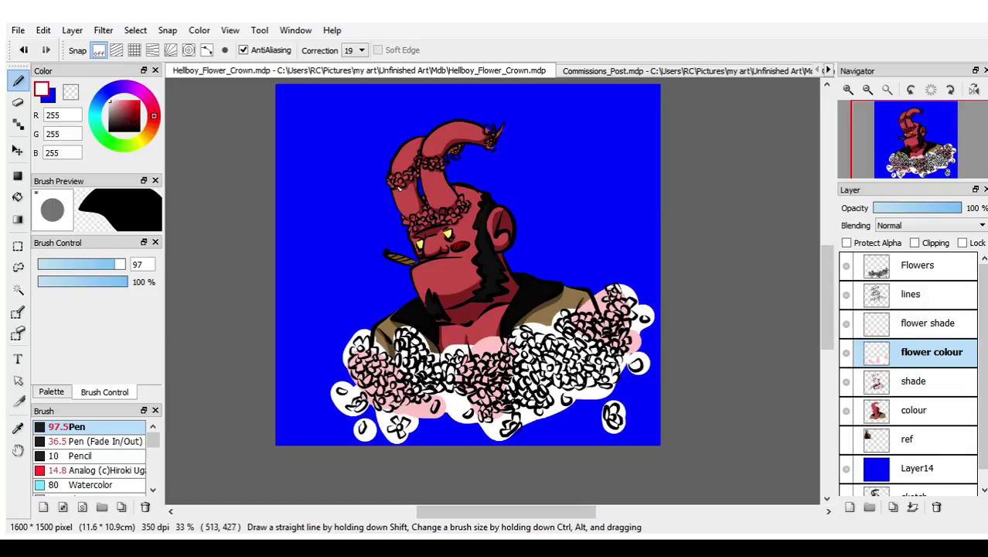
{"action": "mouse_move", "coordinate": [386, 186]}
{"action": "left_mouse_down"}
{"action": "mouse_move", "coordinate": [465, 139]}
{"action": "mouse_move", "coordinate": [486, 142]}
{"action": "left_mouse_up"}
{"action": "mouse_move", "coordinate": [423, 228]}
{"action": "left_mouse_down"}
{"action": "mouse_move", "coordinate": [405, 222]}
{"action": "mouse_move", "coordinate": [433, 198]}
{"action": "mouse_move", "coordinate": [410, 222]}
{"action": "left_mouse_up"}
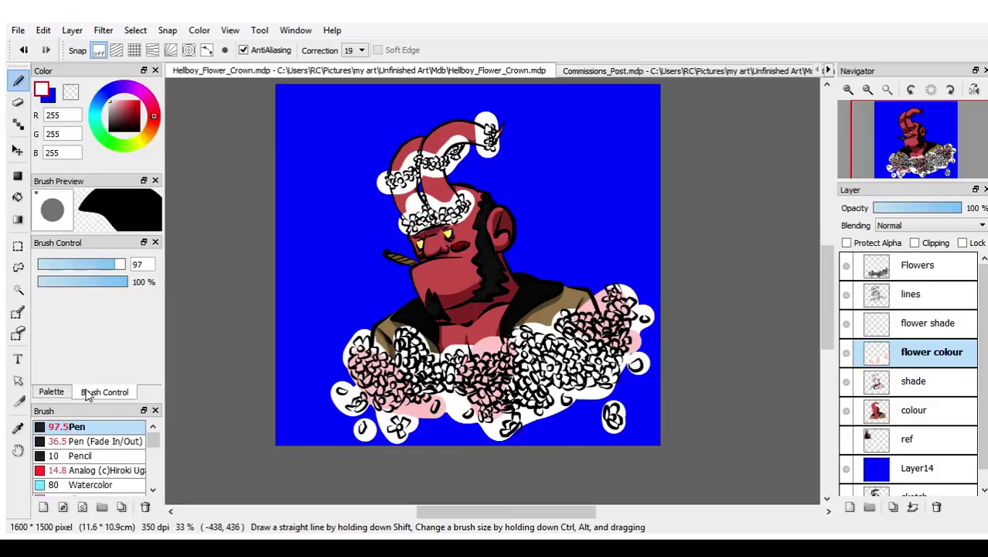
{"action": "left_click", "coordinate": [18, 428]}
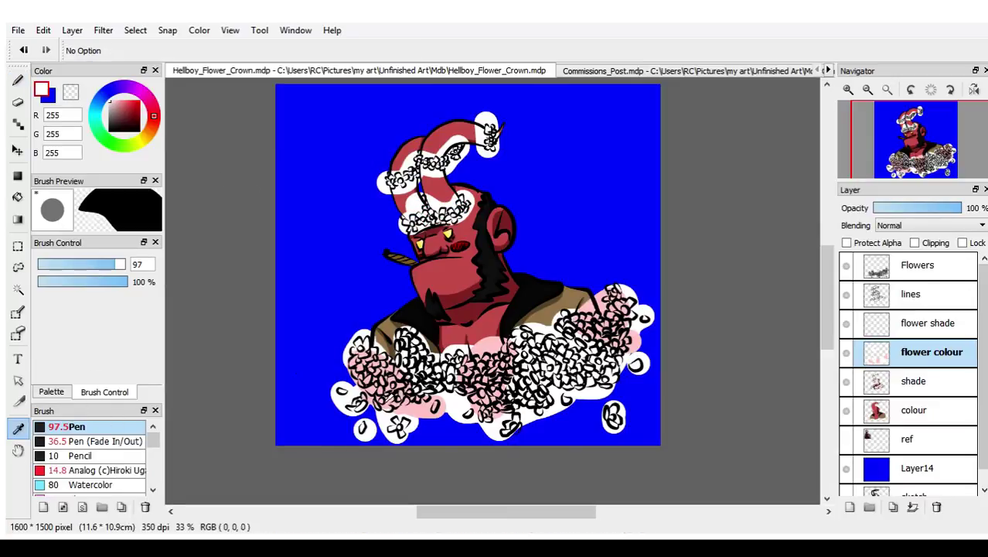
{"action": "left_click", "coordinate": [386, 400]}
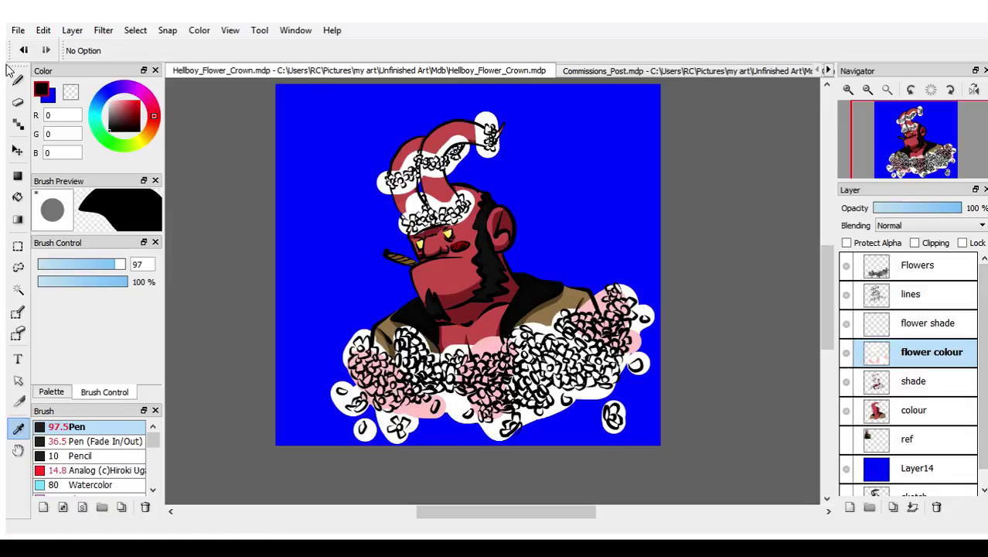
{"action": "key", "text": "b"}
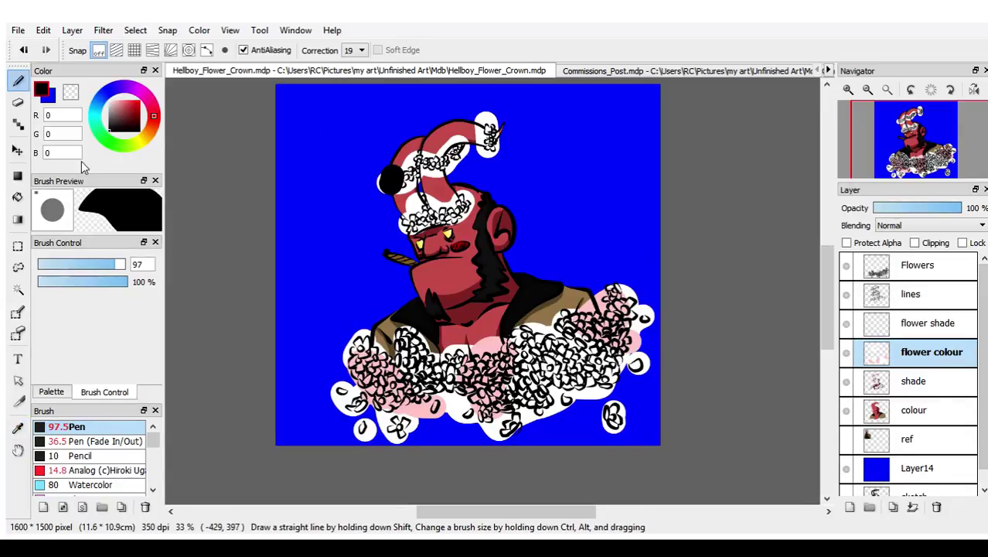
- Sample the light pink (255, 203, 203) from the shoulder flowers and paint patches over the forehead and horn flowers
{"action": "left_click", "coordinate": [19, 427]}
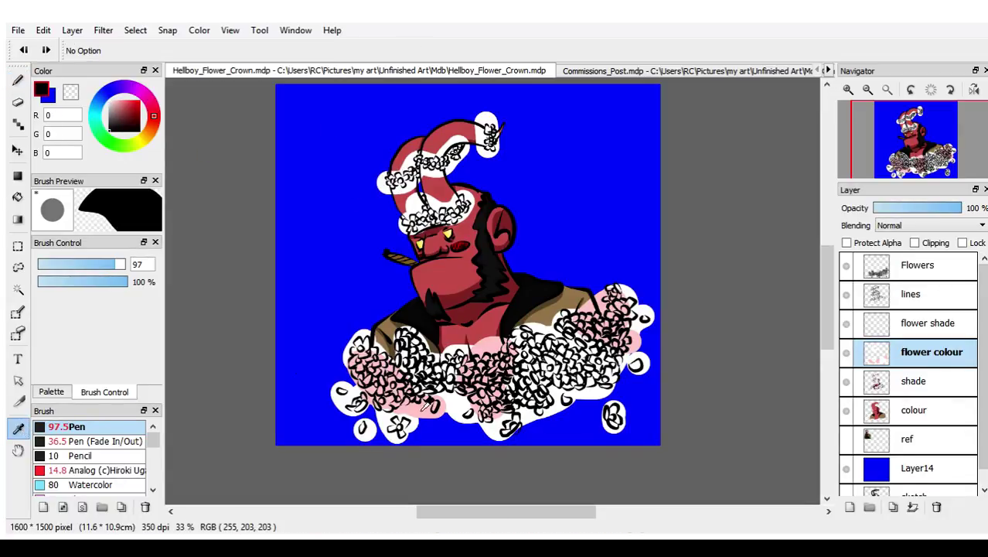
{"action": "left_click", "coordinate": [423, 410]}
{"action": "left_click", "coordinate": [22, 82]}
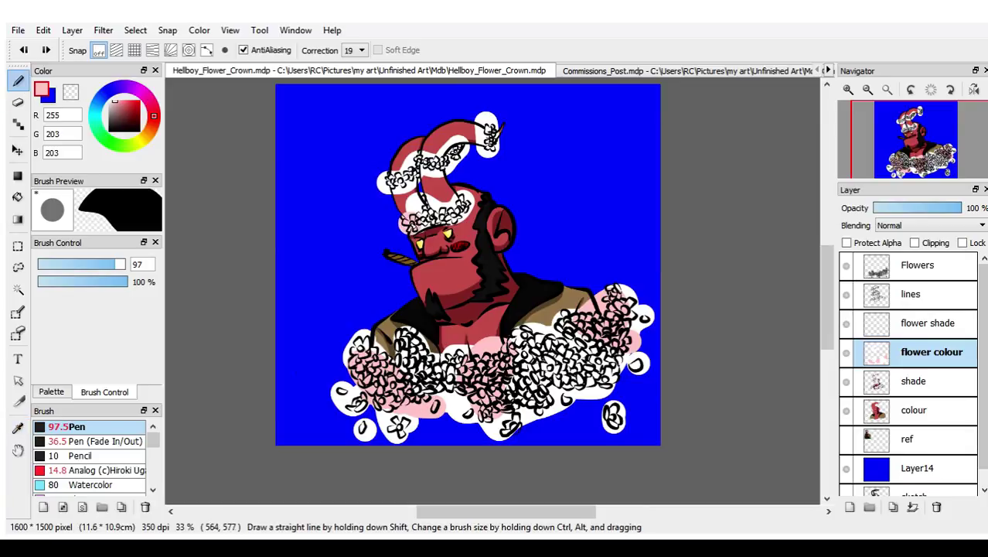
{"action": "mouse_move", "coordinate": [411, 222]}
{"action": "left_mouse_down"}
{"action": "mouse_move", "coordinate": [396, 226]}
{"action": "mouse_move", "coordinate": [439, 218]}
{"action": "left_mouse_up"}
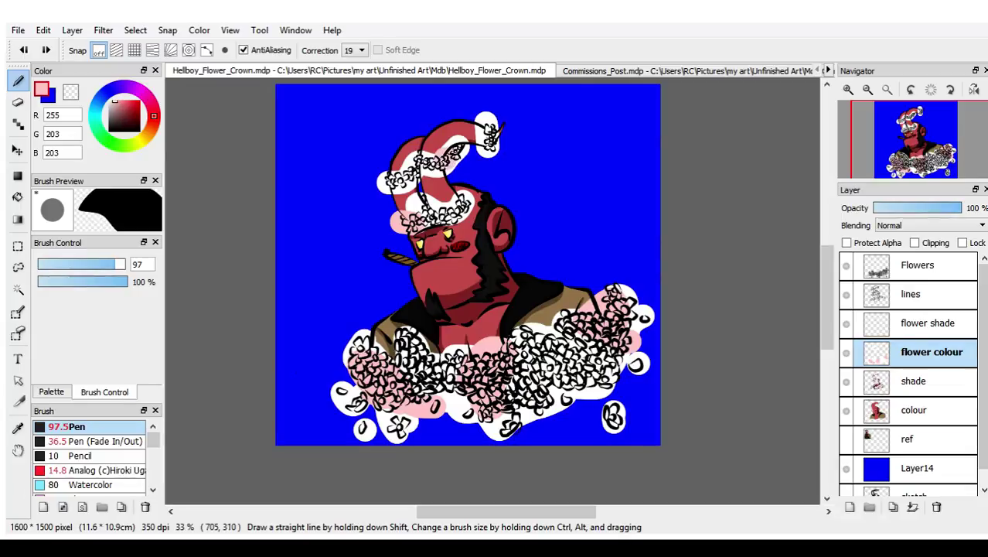
{"action": "key", "text": "ctrl+z"}
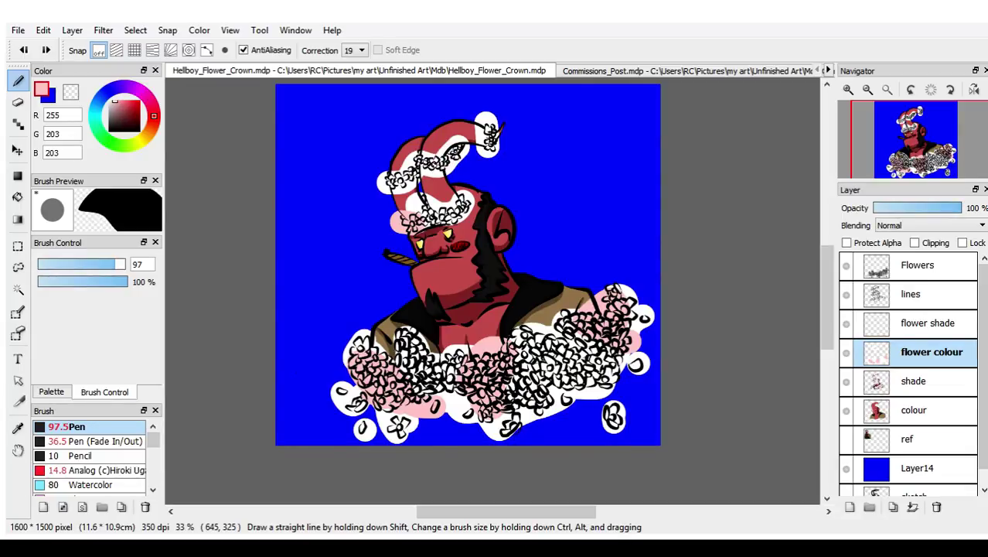
{"action": "left_click_drag", "start_coordinate": [425, 163], "coordinate": [436, 164]}
{"action": "left_click_drag", "start_coordinate": [493, 136], "coordinate": [494, 137]}
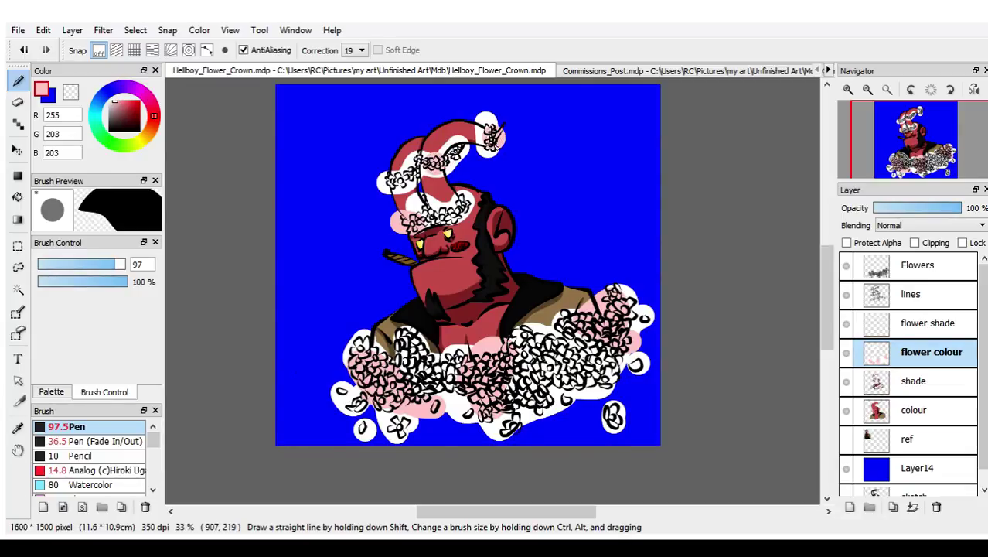
{"action": "key", "text": "ctrl+z"}
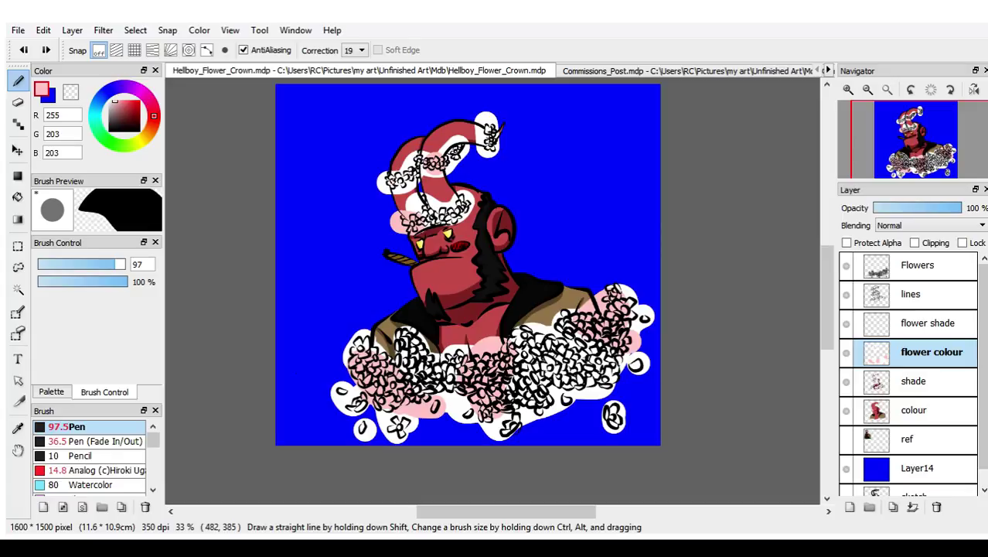
{"action": "left_click_drag", "start_coordinate": [384, 179], "coordinate": [387, 178]}
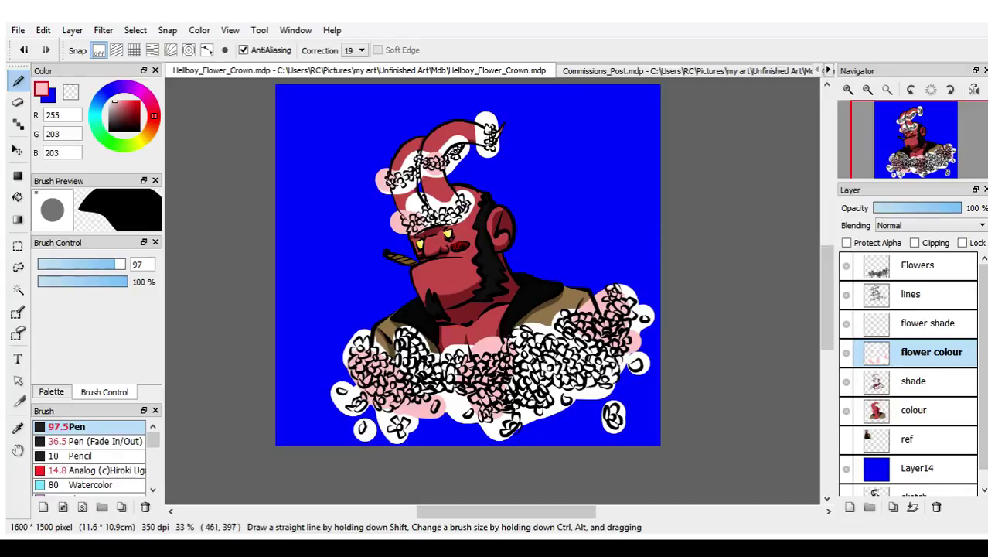
{"action": "left_click_drag", "start_coordinate": [490, 126], "coordinate": [495, 129]}
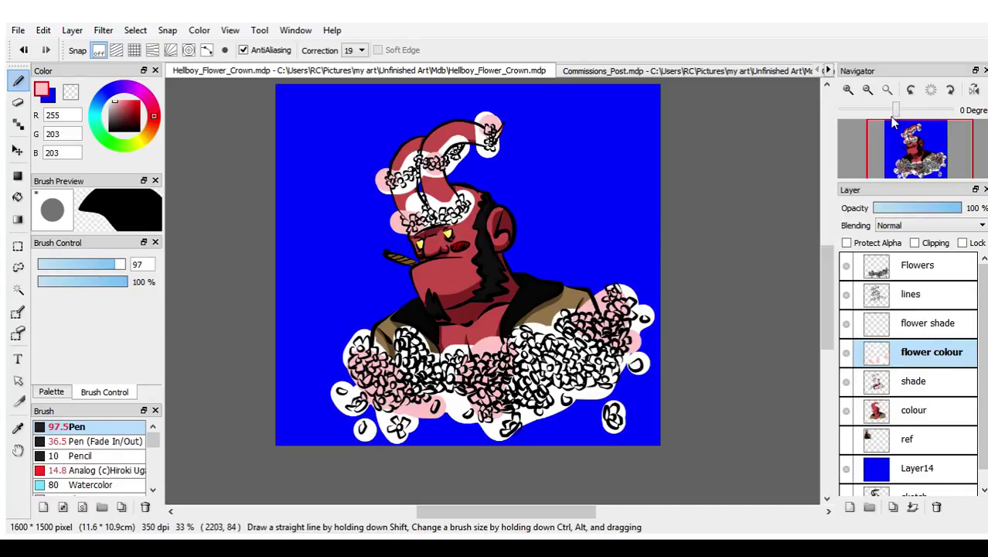
- Erase the pink spilling onto the blue background beside the outermost forehead flower, using eraser sizes 8.9 and 14.4
{"action": "left_click", "coordinate": [847, 89]}
{"action": "left_click", "coordinate": [848, 90]}
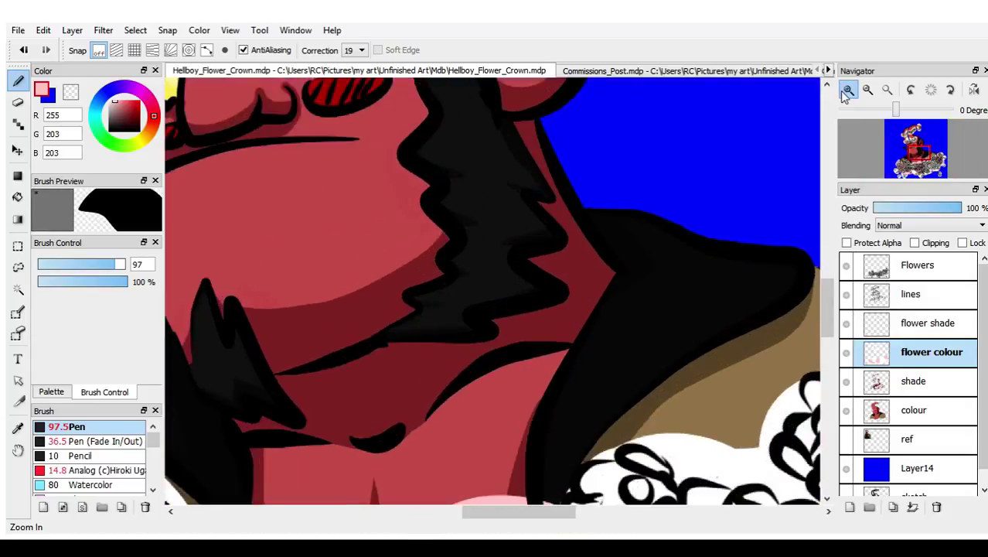
{"action": "left_click", "coordinate": [847, 90]}
{"action": "left_click_drag", "start_coordinate": [919, 152], "coordinate": [907, 140]}
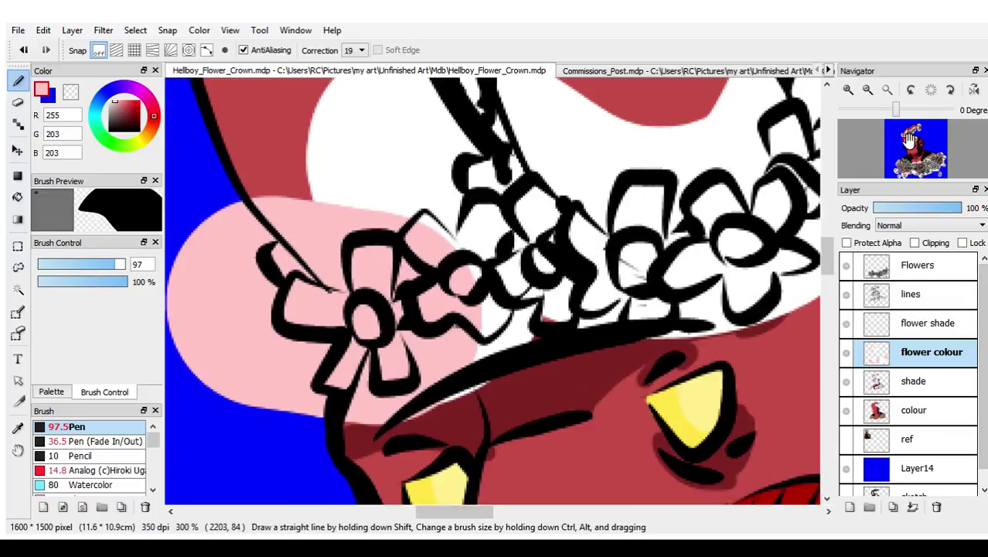
{"action": "left_click", "coordinate": [19, 103]}
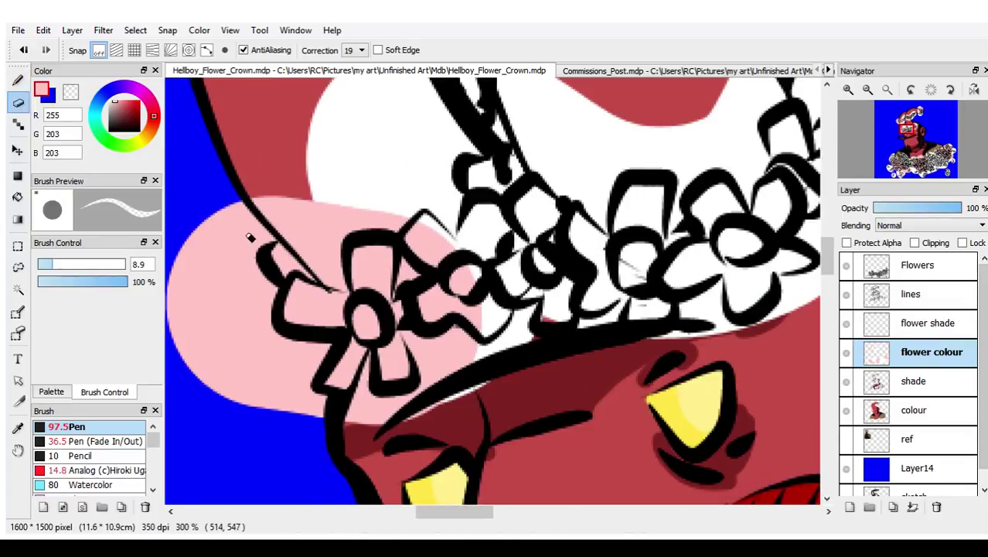
{"action": "mouse_move", "coordinate": [267, 235]}
{"action": "left_mouse_down"}
{"action": "mouse_move", "coordinate": [244, 250]}
{"action": "mouse_move", "coordinate": [277, 236]}
{"action": "mouse_move", "coordinate": [251, 250]}
{"action": "mouse_move", "coordinate": [260, 292]}
{"action": "mouse_move", "coordinate": [249, 257]}
{"action": "mouse_move", "coordinate": [270, 298]}
{"action": "mouse_move", "coordinate": [274, 291]}
{"action": "mouse_move", "coordinate": [267, 318]}
{"action": "mouse_move", "coordinate": [281, 346]}
{"action": "mouse_move", "coordinate": [269, 338]}
{"action": "mouse_move", "coordinate": [301, 352]}
{"action": "mouse_move", "coordinate": [328, 346]}
{"action": "mouse_move", "coordinate": [312, 372]}
{"action": "mouse_move", "coordinate": [327, 398]}
{"action": "mouse_move", "coordinate": [351, 403]}
{"action": "mouse_move", "coordinate": [322, 414]}
{"action": "mouse_move", "coordinate": [297, 390]}
{"action": "mouse_move", "coordinate": [301, 364]}
{"action": "mouse_move", "coordinate": [323, 428]}
{"action": "mouse_move", "coordinate": [260, 393]}
{"action": "left_mouse_up"}
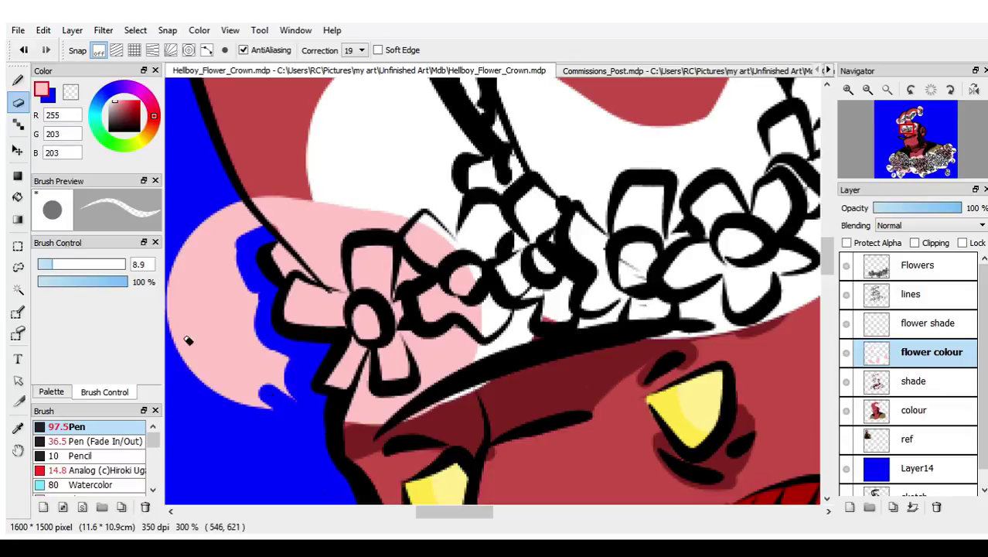
{"action": "left_click", "coordinate": [62, 264]}
{"action": "mouse_move", "coordinate": [217, 327]}
{"action": "left_mouse_down"}
{"action": "mouse_move", "coordinate": [223, 247]}
{"action": "mouse_move", "coordinate": [183, 314]}
{"action": "mouse_move", "coordinate": [202, 382]}
{"action": "mouse_move", "coordinate": [195, 223]}
{"action": "mouse_move", "coordinate": [203, 326]}
{"action": "mouse_move", "coordinate": [226, 320]}
{"action": "mouse_move", "coordinate": [235, 202]}
{"action": "mouse_move", "coordinate": [229, 239]}
{"action": "mouse_move", "coordinate": [267, 188]}
{"action": "mouse_move", "coordinate": [259, 335]}
{"action": "mouse_move", "coordinate": [284, 401]}
{"action": "mouse_move", "coordinate": [232, 338]}
{"action": "mouse_move", "coordinate": [261, 420]}
{"action": "mouse_move", "coordinate": [222, 355]}
{"action": "mouse_move", "coordinate": [252, 383]}
{"action": "left_mouse_up"}
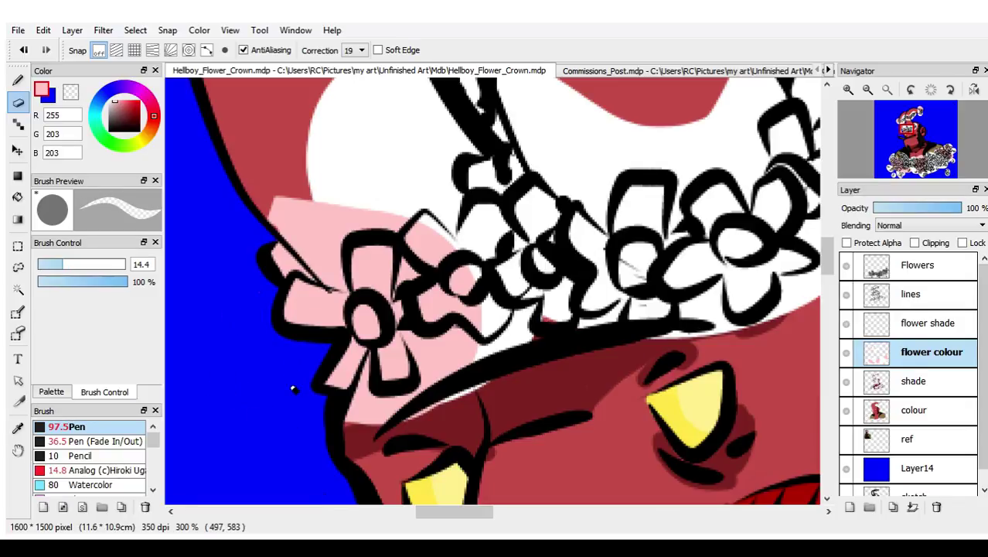
- Set the eraser size to 6.9 and erase the pink and white spill along the upper edges of the forehead flowers
{"action": "left_click", "coordinate": [48, 265]}
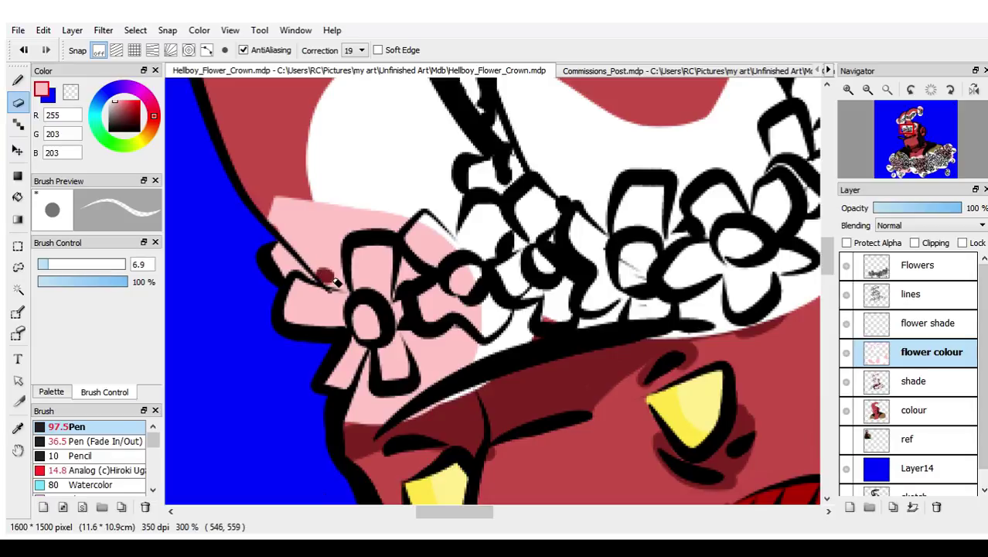
{"action": "mouse_move", "coordinate": [334, 280]}
{"action": "left_mouse_down"}
{"action": "mouse_move", "coordinate": [271, 220]}
{"action": "mouse_move", "coordinate": [326, 265]}
{"action": "mouse_move", "coordinate": [273, 208]}
{"action": "mouse_move", "coordinate": [304, 216]}
{"action": "mouse_move", "coordinate": [344, 284]}
{"action": "mouse_move", "coordinate": [293, 199]}
{"action": "mouse_move", "coordinate": [311, 209]}
{"action": "mouse_move", "coordinate": [333, 265]}
{"action": "mouse_move", "coordinate": [330, 223]}
{"action": "mouse_move", "coordinate": [332, 281]}
{"action": "left_mouse_up"}
{"action": "mouse_move", "coordinate": [347, 235]}
{"action": "left_mouse_down"}
{"action": "mouse_move", "coordinate": [408, 219]}
{"action": "mouse_move", "coordinate": [393, 233]}
{"action": "mouse_move", "coordinate": [423, 210]}
{"action": "mouse_move", "coordinate": [456, 236]}
{"action": "mouse_move", "coordinate": [459, 208]}
{"action": "left_mouse_up"}
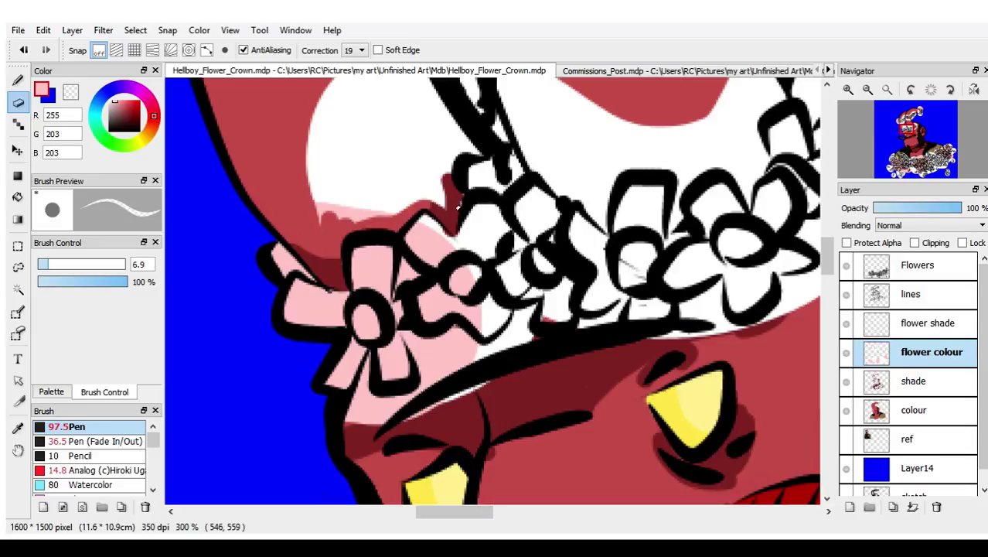
{"action": "left_click_drag", "start_coordinate": [462, 151], "coordinate": [464, 160]}
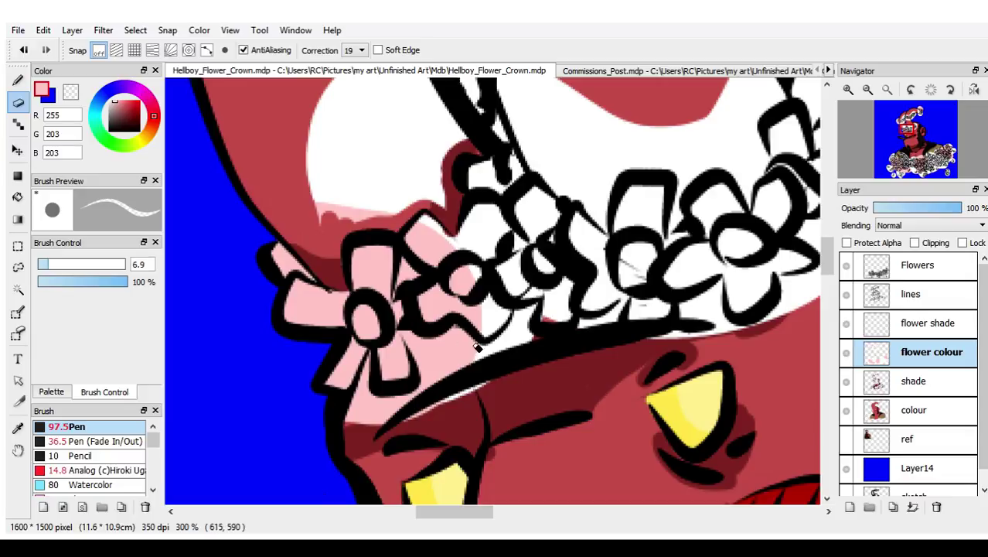
- Erase the pink and white spill beneath the leftmost forehead flowers, raising the eraser size to 12.4
{"action": "mouse_move", "coordinate": [478, 348]}
{"action": "left_mouse_down"}
{"action": "mouse_move", "coordinate": [457, 333]}
{"action": "mouse_move", "coordinate": [488, 352]}
{"action": "mouse_move", "coordinate": [403, 333]}
{"action": "mouse_move", "coordinate": [413, 354]}
{"action": "left_mouse_up"}
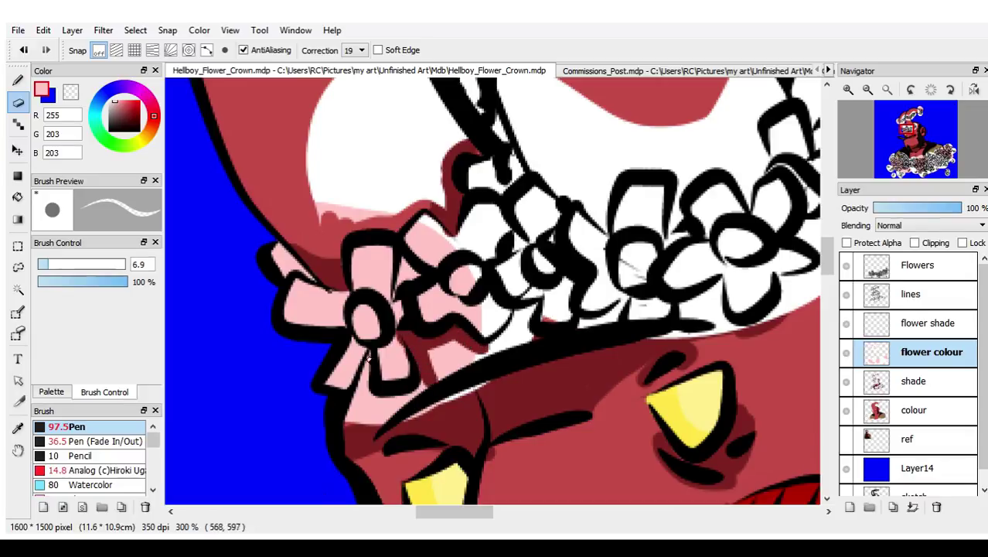
{"action": "mouse_move", "coordinate": [366, 376]}
{"action": "left_mouse_down"}
{"action": "mouse_move", "coordinate": [365, 389]}
{"action": "mouse_move", "coordinate": [417, 414]}
{"action": "mouse_move", "coordinate": [426, 396]}
{"action": "mouse_move", "coordinate": [468, 398]}
{"action": "mouse_move", "coordinate": [453, 360]}
{"action": "mouse_move", "coordinate": [425, 362]}
{"action": "left_mouse_up"}
{"action": "left_click", "coordinate": [58, 264]}
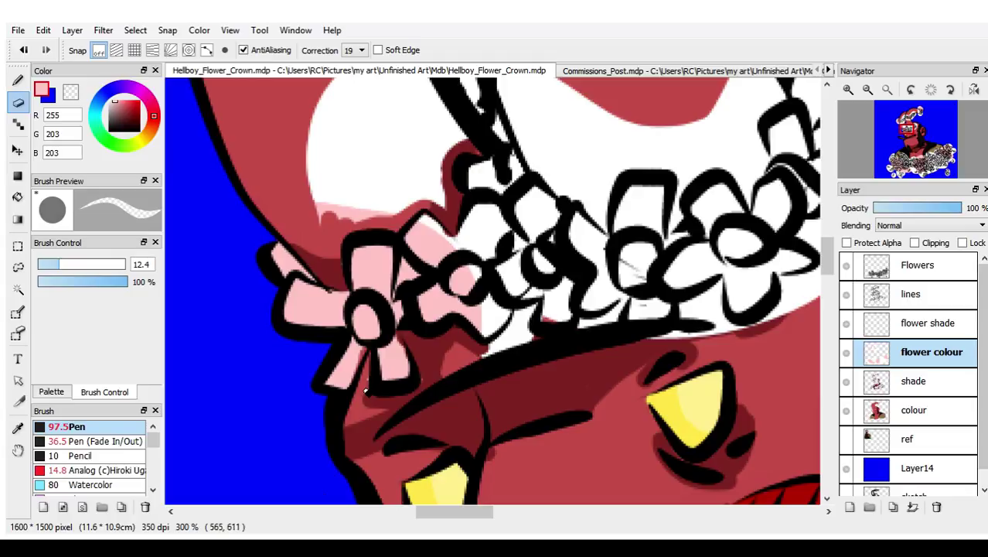
{"action": "mouse_move", "coordinate": [514, 372]}
{"action": "left_mouse_down"}
{"action": "mouse_move", "coordinate": [492, 348]}
{"action": "mouse_move", "coordinate": [528, 325]}
{"action": "left_mouse_up"}
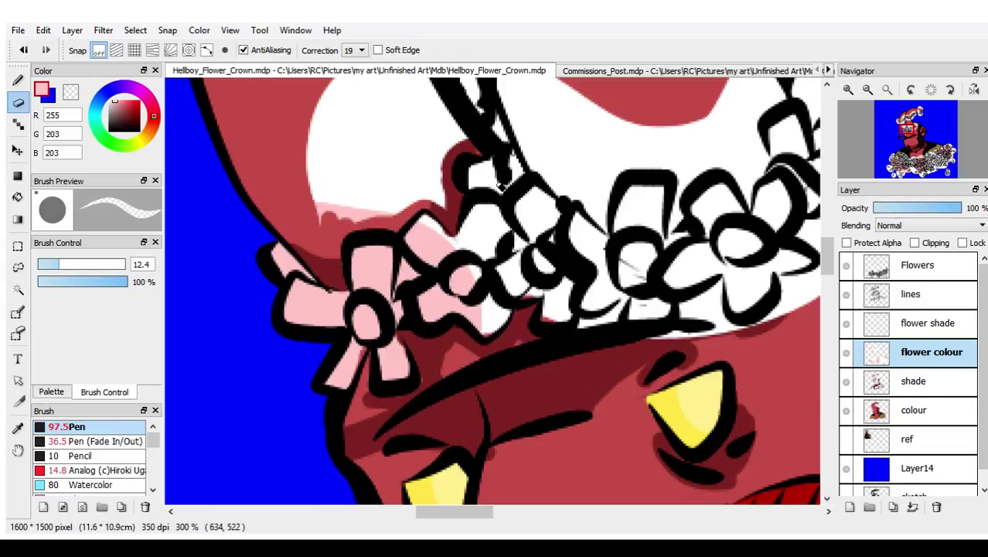
- Erase the white and pink spill covering both horn bases above the forehead flowers
{"action": "mouse_move", "coordinate": [510, 89]}
{"action": "left_mouse_down"}
{"action": "mouse_move", "coordinate": [578, 186]}
{"action": "mouse_move", "coordinate": [540, 162]}
{"action": "mouse_move", "coordinate": [609, 228]}
{"action": "mouse_move", "coordinate": [611, 177]}
{"action": "left_mouse_up"}
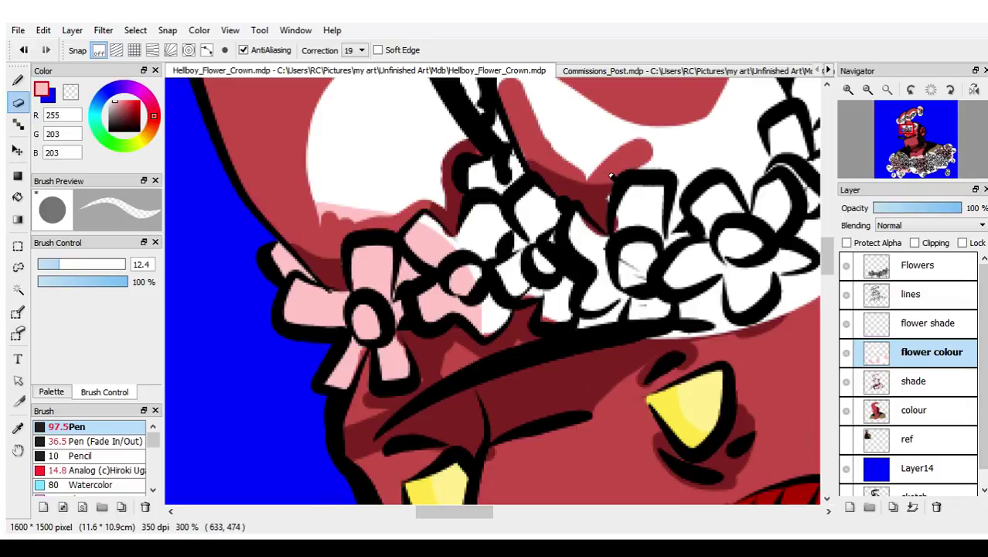
{"action": "mouse_move", "coordinate": [647, 149]}
{"action": "left_mouse_down"}
{"action": "mouse_move", "coordinate": [694, 173]}
{"action": "mouse_move", "coordinate": [741, 161]}
{"action": "mouse_move", "coordinate": [740, 182]}
{"action": "mouse_move", "coordinate": [750, 182]}
{"action": "mouse_move", "coordinate": [756, 75]}
{"action": "mouse_move", "coordinate": [738, 159]}
{"action": "mouse_move", "coordinate": [710, 99]}
{"action": "mouse_move", "coordinate": [672, 142]}
{"action": "mouse_move", "coordinate": [646, 144]}
{"action": "mouse_move", "coordinate": [728, 141]}
{"action": "mouse_move", "coordinate": [575, 141]}
{"action": "mouse_move", "coordinate": [506, 71]}
{"action": "mouse_move", "coordinate": [567, 166]}
{"action": "mouse_move", "coordinate": [579, 108]}
{"action": "mouse_move", "coordinate": [594, 176]}
{"action": "mouse_move", "coordinate": [582, 97]}
{"action": "mouse_move", "coordinate": [623, 124]}
{"action": "mouse_move", "coordinate": [683, 122]}
{"action": "left_mouse_up"}
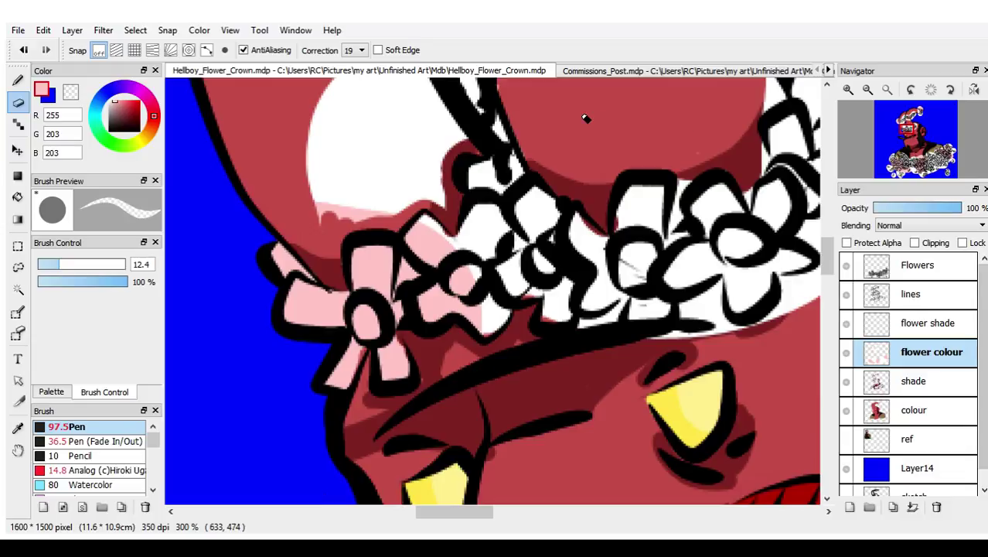
{"action": "mouse_move", "coordinate": [902, 133]}
{"action": "left_mouse_down"}
{"action": "mouse_move", "coordinate": [905, 146]}
{"action": "mouse_move", "coordinate": [909, 137]}
{"action": "left_mouse_up"}
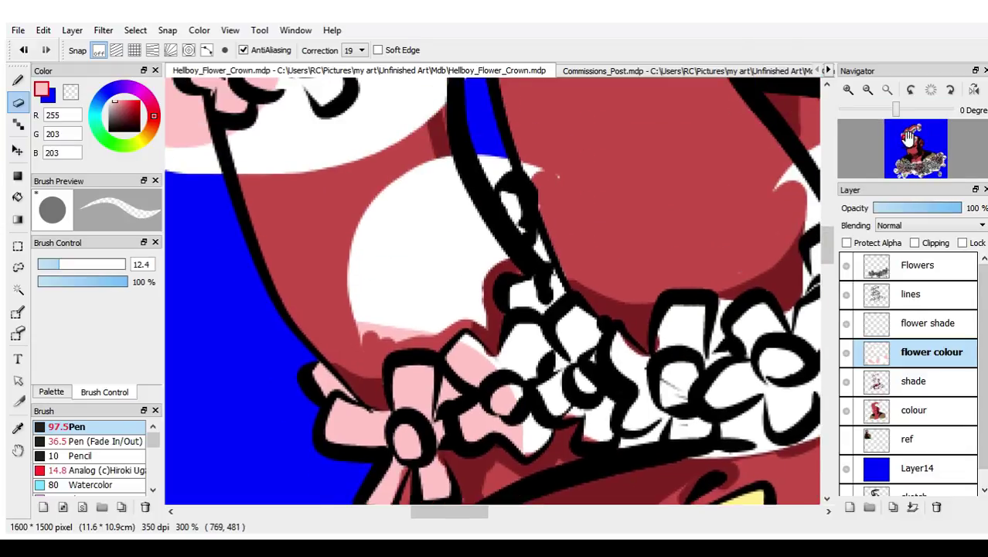
{"action": "mouse_move", "coordinate": [499, 162]}
{"action": "left_mouse_down"}
{"action": "mouse_move", "coordinate": [488, 184]}
{"action": "mouse_move", "coordinate": [493, 166]}
{"action": "mouse_move", "coordinate": [480, 167]}
{"action": "mouse_move", "coordinate": [506, 255]}
{"action": "mouse_move", "coordinate": [480, 232]}
{"action": "mouse_move", "coordinate": [447, 153]}
{"action": "mouse_move", "coordinate": [397, 199]}
{"action": "mouse_move", "coordinate": [355, 286]}
{"action": "mouse_move", "coordinate": [402, 156]}
{"action": "mouse_move", "coordinate": [352, 328]}
{"action": "mouse_move", "coordinate": [492, 319]}
{"action": "mouse_move", "coordinate": [494, 332]}
{"action": "mouse_move", "coordinate": [481, 249]}
{"action": "mouse_move", "coordinate": [442, 287]}
{"action": "mouse_move", "coordinate": [493, 257]}
{"action": "mouse_move", "coordinate": [421, 296]}
{"action": "mouse_move", "coordinate": [452, 224]}
{"action": "mouse_move", "coordinate": [407, 290]}
{"action": "mouse_move", "coordinate": [430, 226]}
{"action": "mouse_move", "coordinate": [418, 266]}
{"action": "mouse_move", "coordinate": [369, 304]}
{"action": "mouse_move", "coordinate": [420, 185]}
{"action": "mouse_move", "coordinate": [403, 205]}
{"action": "mouse_move", "coordinate": [440, 177]}
{"action": "mouse_move", "coordinate": [469, 246]}
{"action": "left_mouse_up"}
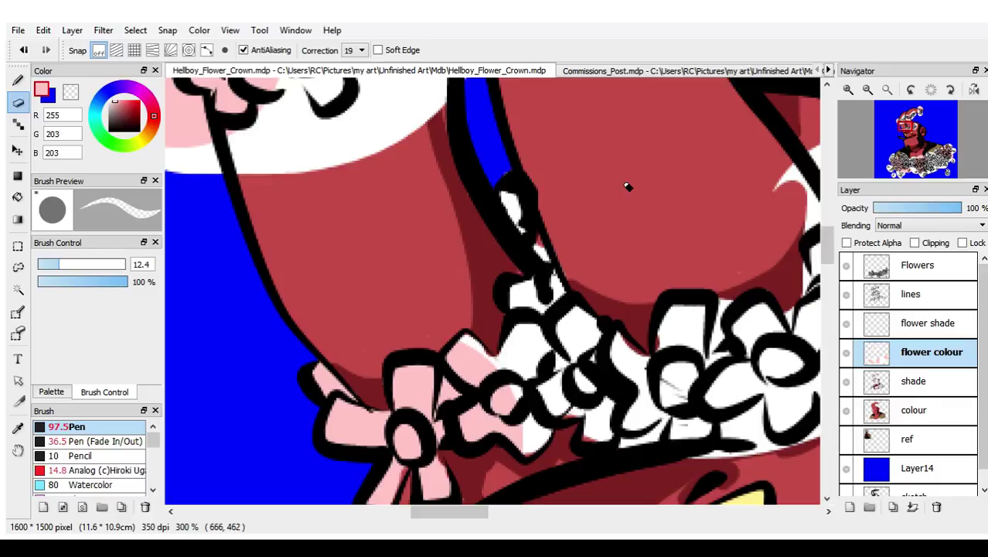
- Set the colour to white (255, 255, 255) and paint over the middle forehead flowers with the size 97 pen
{"action": "mouse_move", "coordinate": [913, 138]}
{"action": "left_click", "coordinate": [870, 91]}
{"action": "left_click", "coordinate": [869, 91]}
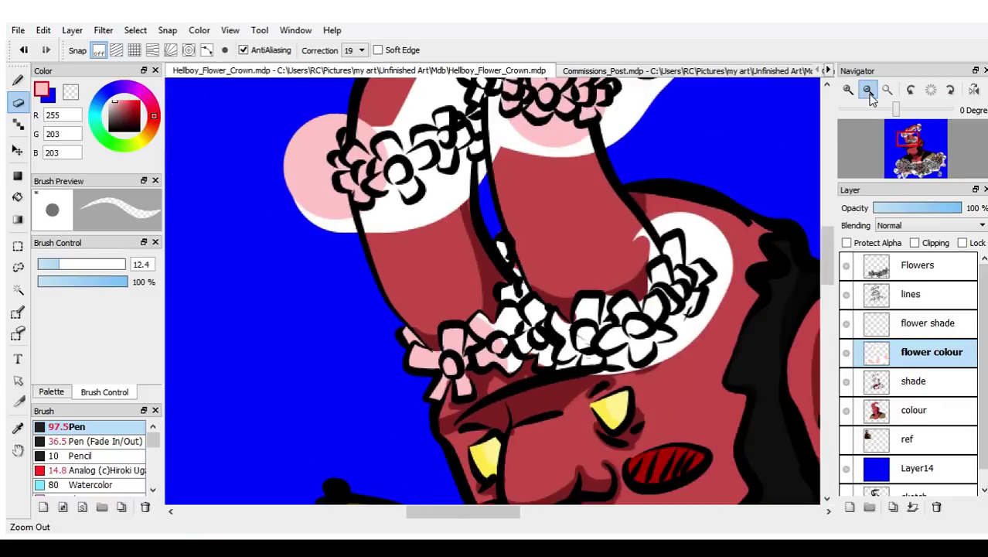
{"action": "left_click", "coordinate": [869, 91]}
{"action": "left_click", "coordinate": [870, 91]}
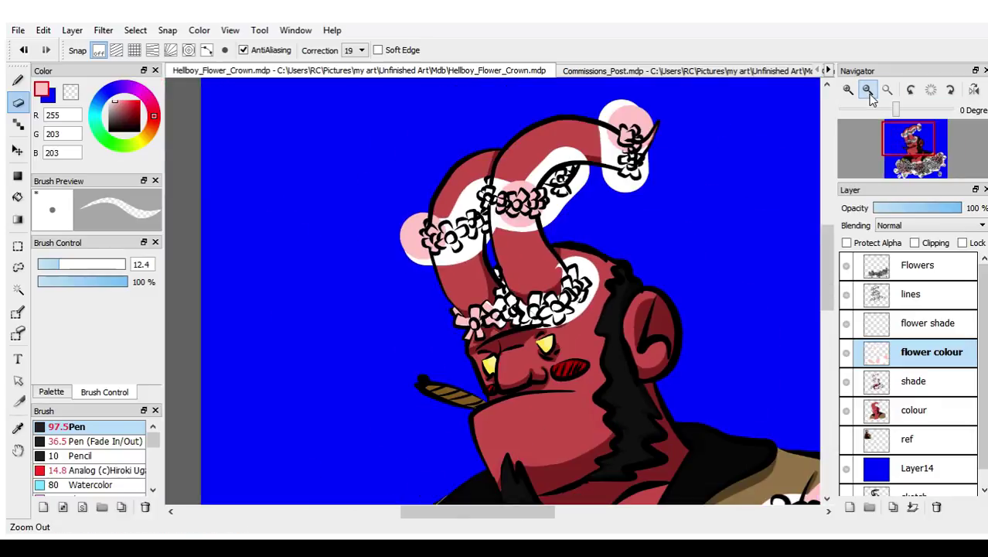
{"action": "mouse_move", "coordinate": [915, 139]}
{"action": "left_mouse_down"}
{"action": "mouse_move", "coordinate": [913, 162]}
{"action": "mouse_move", "coordinate": [912, 138]}
{"action": "left_mouse_up"}
{"action": "left_click", "coordinate": [849, 90]}
{"action": "left_click", "coordinate": [849, 91]}
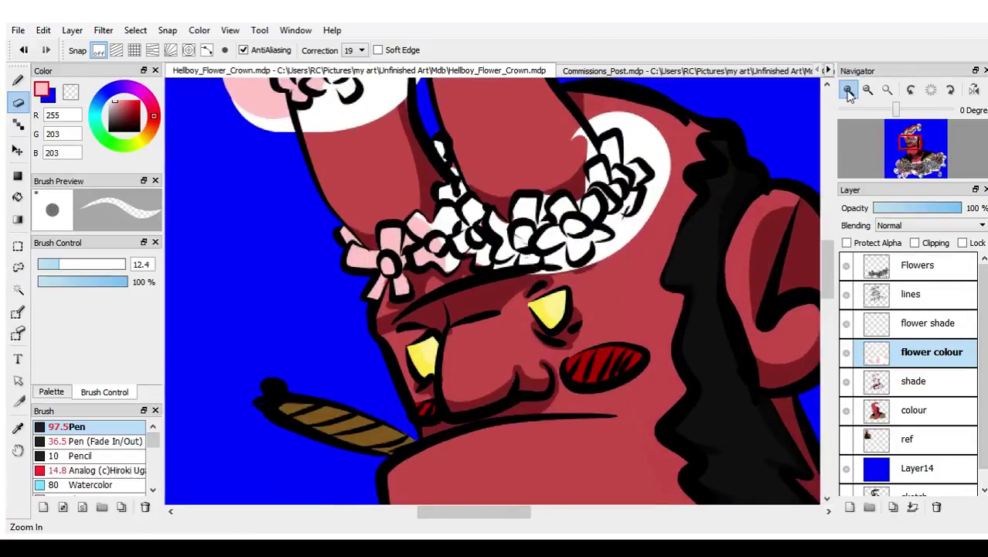
{"action": "left_click", "coordinate": [848, 90]}
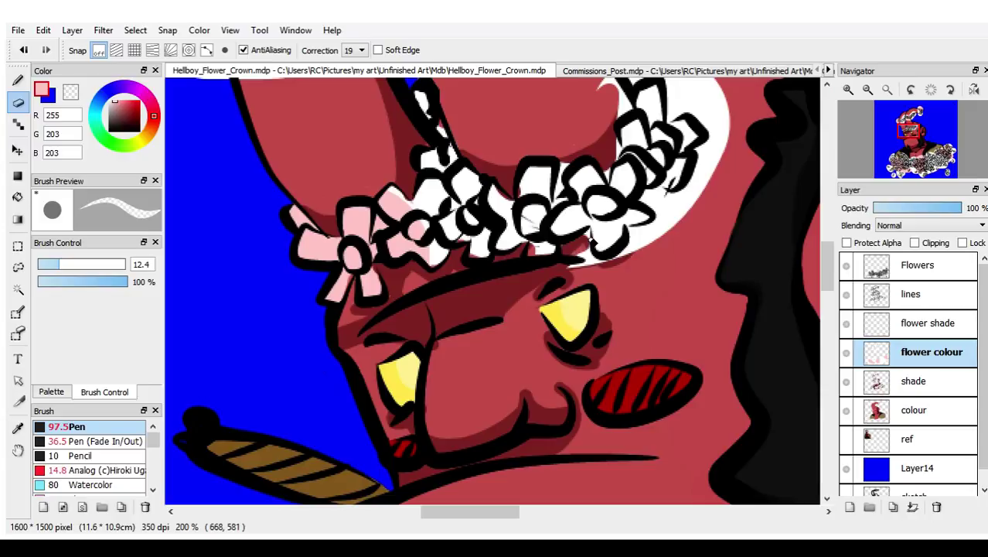
{"action": "key", "text": "b"}
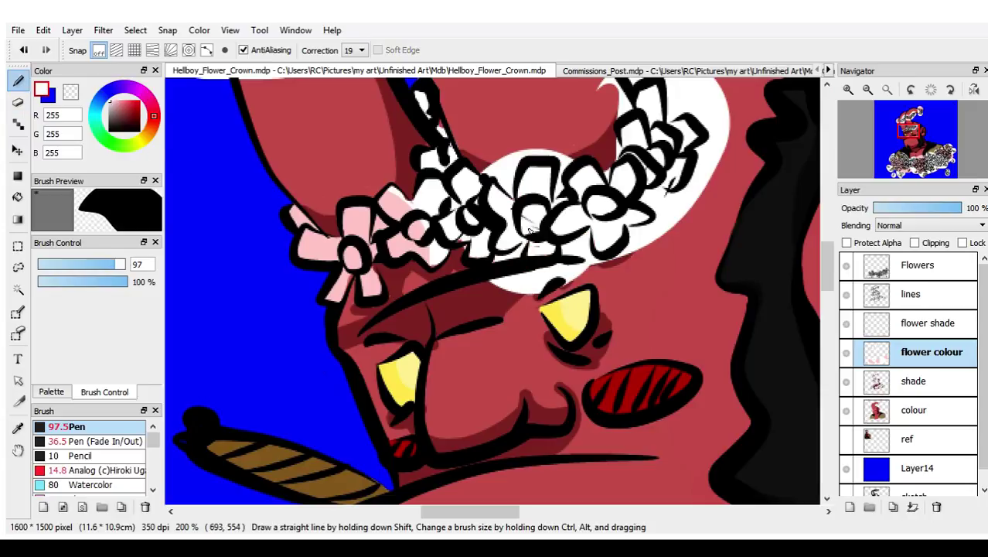
- Erase the white spill around the middle and rightmost forehead flowers, clearing the brow, scalp and horn base with the size 12.4 eraser
{"action": "left_click", "coordinate": [19, 102]}
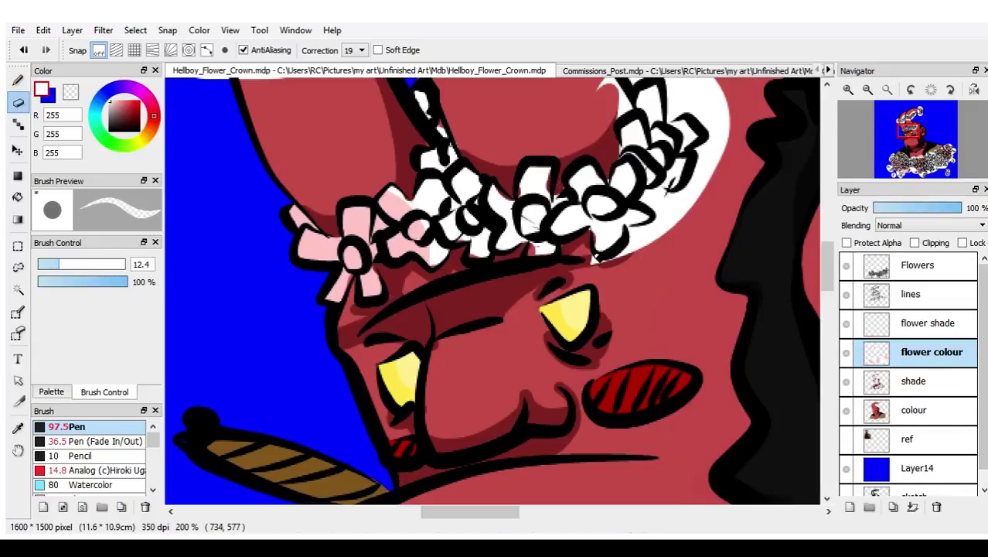
{"action": "mouse_move", "coordinate": [640, 233]}
{"action": "left_mouse_down"}
{"action": "mouse_move", "coordinate": [664, 212]}
{"action": "mouse_move", "coordinate": [657, 198]}
{"action": "mouse_move", "coordinate": [690, 200]}
{"action": "mouse_move", "coordinate": [723, 137]}
{"action": "mouse_move", "coordinate": [707, 150]}
{"action": "mouse_move", "coordinate": [723, 142]}
{"action": "mouse_move", "coordinate": [715, 121]}
{"action": "mouse_move", "coordinate": [670, 115]}
{"action": "mouse_move", "coordinate": [675, 78]}
{"action": "mouse_move", "coordinate": [729, 149]}
{"action": "mouse_move", "coordinate": [686, 99]}
{"action": "mouse_move", "coordinate": [683, 78]}
{"action": "mouse_move", "coordinate": [687, 108]}
{"action": "mouse_move", "coordinate": [705, 84]}
{"action": "mouse_move", "coordinate": [720, 114]}
{"action": "mouse_move", "coordinate": [723, 99]}
{"action": "mouse_move", "coordinate": [737, 108]}
{"action": "mouse_move", "coordinate": [707, 200]}
{"action": "mouse_move", "coordinate": [663, 233]}
{"action": "left_mouse_up"}
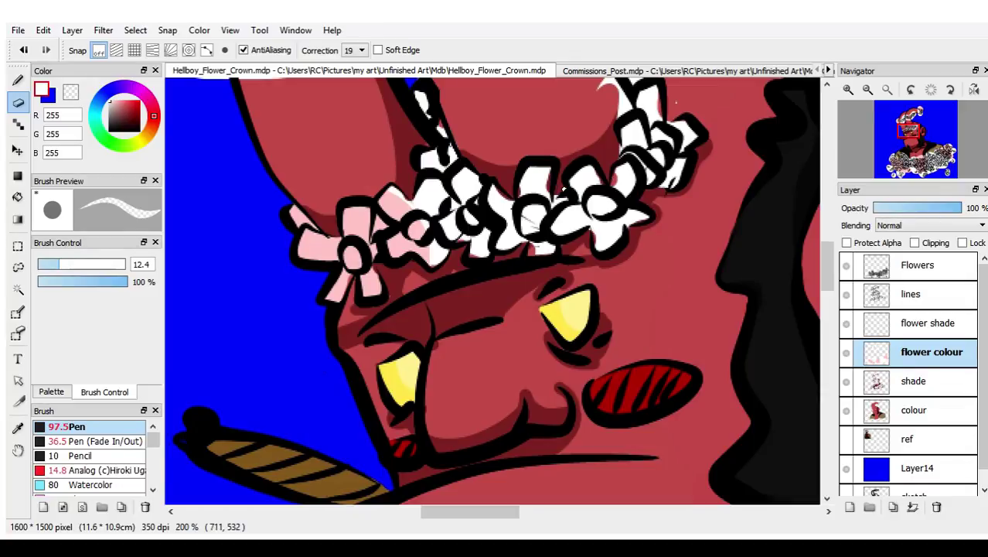
{"action": "mouse_move", "coordinate": [678, 96]}
{"action": "left_mouse_down"}
{"action": "mouse_move", "coordinate": [623, 109]}
{"action": "mouse_move", "coordinate": [630, 103]}
{"action": "mouse_move", "coordinate": [608, 74]}
{"action": "left_mouse_up"}
{"action": "left_click_drag", "start_coordinate": [916, 167], "coordinate": [909, 136]}
{"action": "mouse_move", "coordinate": [694, 253]}
{"action": "left_mouse_down"}
{"action": "mouse_move", "coordinate": [628, 271]}
{"action": "mouse_move", "coordinate": [677, 257]}
{"action": "mouse_move", "coordinate": [727, 266]}
{"action": "left_mouse_up"}
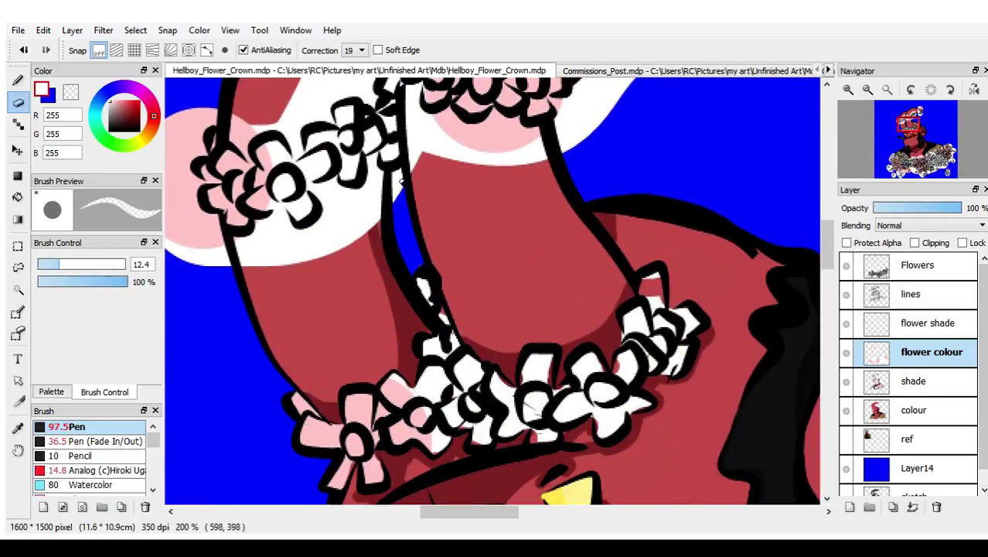
- Erase the white and pink spill around the left horn's flower band, on both the horn and the blue background
{"action": "mouse_move", "coordinate": [392, 219]}
{"action": "left_mouse_down"}
{"action": "mouse_move", "coordinate": [393, 183]}
{"action": "mouse_move", "coordinate": [372, 158]}
{"action": "mouse_move", "coordinate": [379, 177]}
{"action": "mouse_move", "coordinate": [364, 245]}
{"action": "mouse_move", "coordinate": [370, 184]}
{"action": "mouse_move", "coordinate": [351, 247]}
{"action": "mouse_move", "coordinate": [343, 215]}
{"action": "mouse_move", "coordinate": [314, 189]}
{"action": "mouse_move", "coordinate": [339, 188]}
{"action": "mouse_move", "coordinate": [361, 197]}
{"action": "left_mouse_up"}
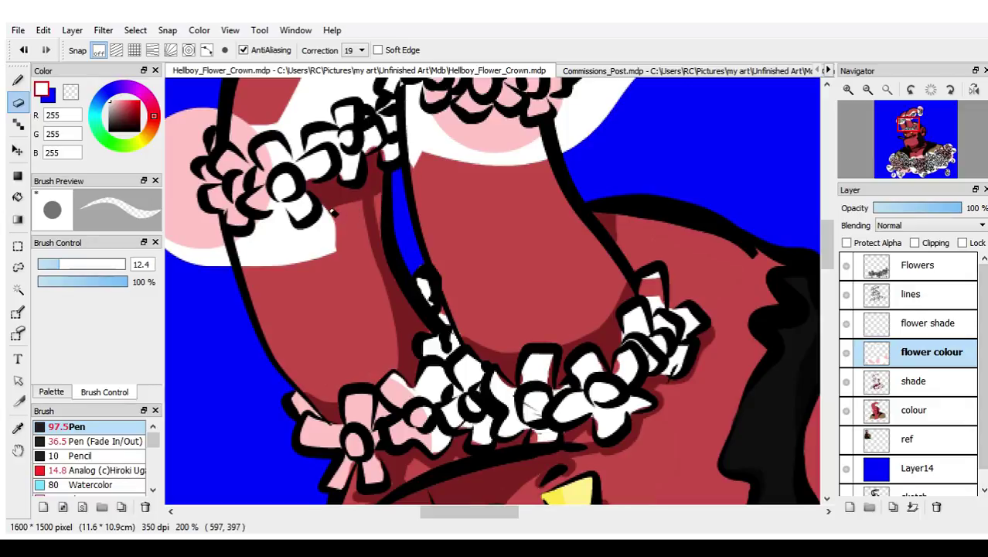
{"action": "mouse_move", "coordinate": [333, 212]}
{"action": "left_mouse_down"}
{"action": "mouse_move", "coordinate": [294, 241]}
{"action": "mouse_move", "coordinate": [281, 209]}
{"action": "mouse_move", "coordinate": [276, 233]}
{"action": "mouse_move", "coordinate": [269, 224]}
{"action": "mouse_move", "coordinate": [250, 246]}
{"action": "mouse_move", "coordinate": [232, 243]}
{"action": "mouse_move", "coordinate": [257, 254]}
{"action": "mouse_move", "coordinate": [233, 262]}
{"action": "mouse_move", "coordinate": [300, 277]}
{"action": "mouse_move", "coordinate": [292, 258]}
{"action": "mouse_move", "coordinate": [249, 249]}
{"action": "mouse_move", "coordinate": [327, 271]}
{"action": "mouse_move", "coordinate": [270, 241]}
{"action": "mouse_move", "coordinate": [347, 257]}
{"action": "mouse_move", "coordinate": [324, 246]}
{"action": "left_mouse_up"}
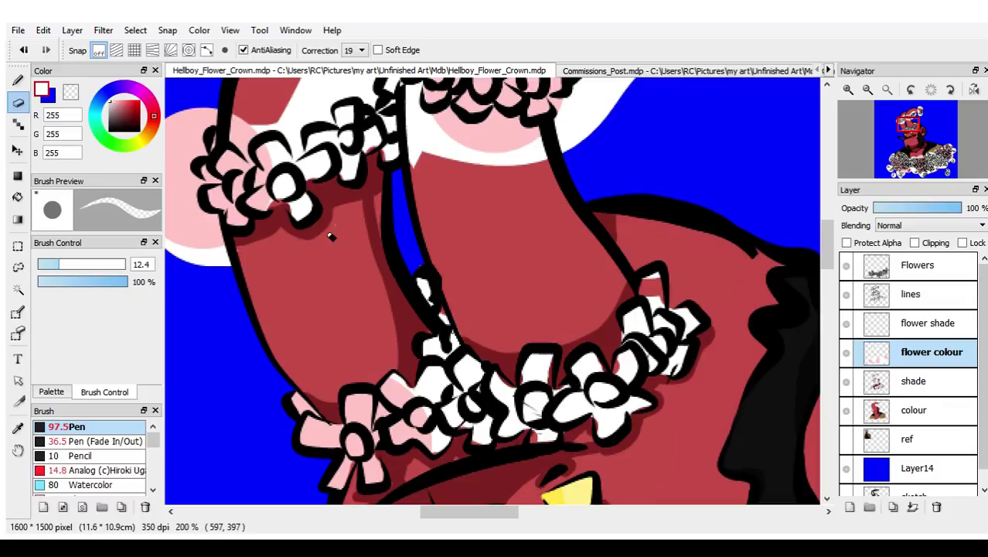
{"action": "left_click_drag", "start_coordinate": [908, 141], "coordinate": [903, 133]}
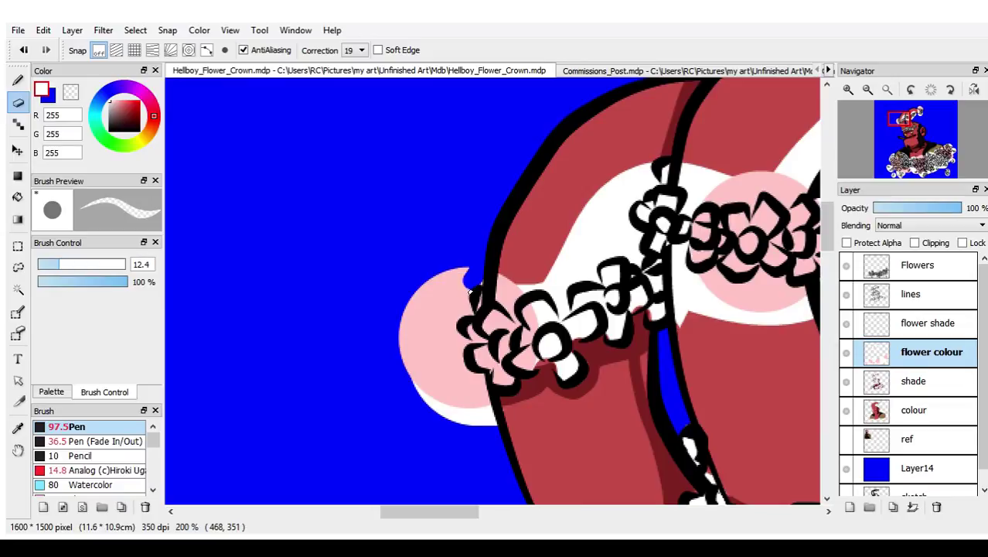
{"action": "mouse_move", "coordinate": [469, 310]}
{"action": "left_mouse_down"}
{"action": "mouse_move", "coordinate": [457, 346]}
{"action": "mouse_move", "coordinate": [492, 422]}
{"action": "mouse_move", "coordinate": [447, 393]}
{"action": "mouse_move", "coordinate": [429, 263]}
{"action": "mouse_move", "coordinate": [413, 347]}
{"action": "mouse_move", "coordinate": [467, 439]}
{"action": "mouse_move", "coordinate": [410, 344]}
{"action": "mouse_move", "coordinate": [401, 292]}
{"action": "left_mouse_up"}
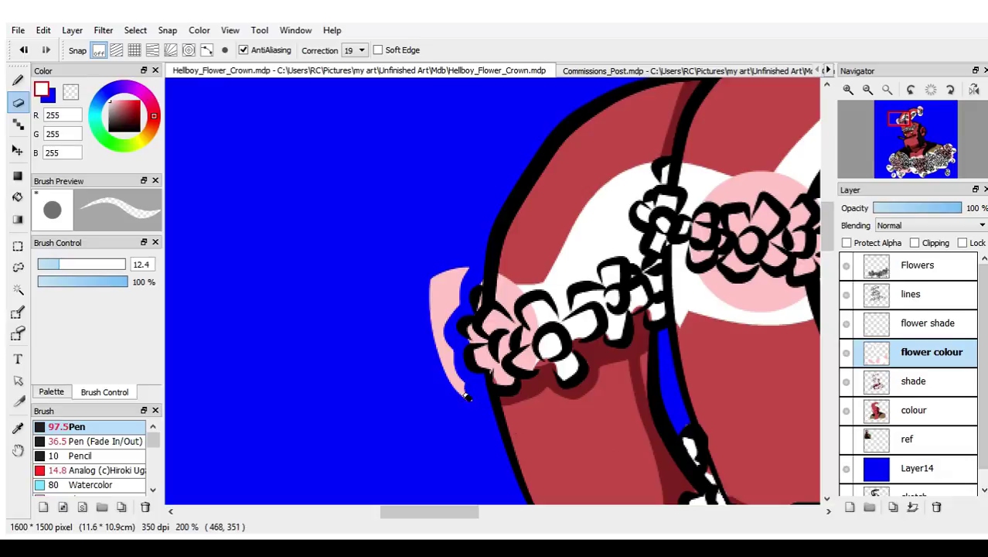
{"action": "left_click_drag", "start_coordinate": [466, 396], "coordinate": [456, 378]}
{"action": "mouse_move", "coordinate": [448, 294]}
{"action": "left_mouse_down"}
{"action": "mouse_move", "coordinate": [448, 335]}
{"action": "mouse_move", "coordinate": [424, 308]}
{"action": "left_mouse_up"}
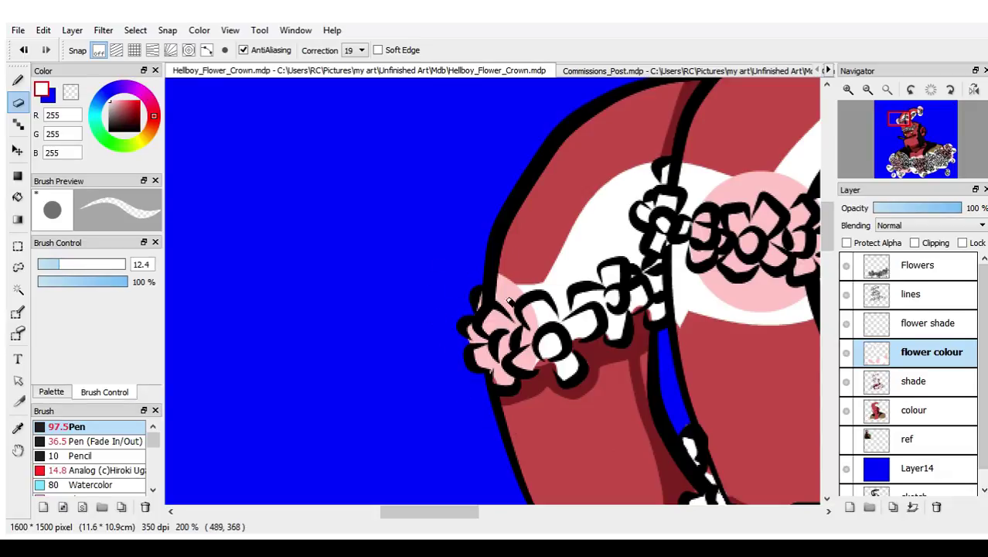
{"action": "mouse_move", "coordinate": [511, 287]}
{"action": "left_mouse_down"}
{"action": "mouse_move", "coordinate": [524, 300]}
{"action": "mouse_move", "coordinate": [540, 289]}
{"action": "mouse_move", "coordinate": [563, 312]}
{"action": "mouse_move", "coordinate": [582, 266]}
{"action": "mouse_move", "coordinate": [636, 263]}
{"action": "mouse_move", "coordinate": [634, 201]}
{"action": "mouse_move", "coordinate": [621, 233]}
{"action": "mouse_move", "coordinate": [552, 274]}
{"action": "mouse_move", "coordinate": [632, 168]}
{"action": "left_mouse_up"}
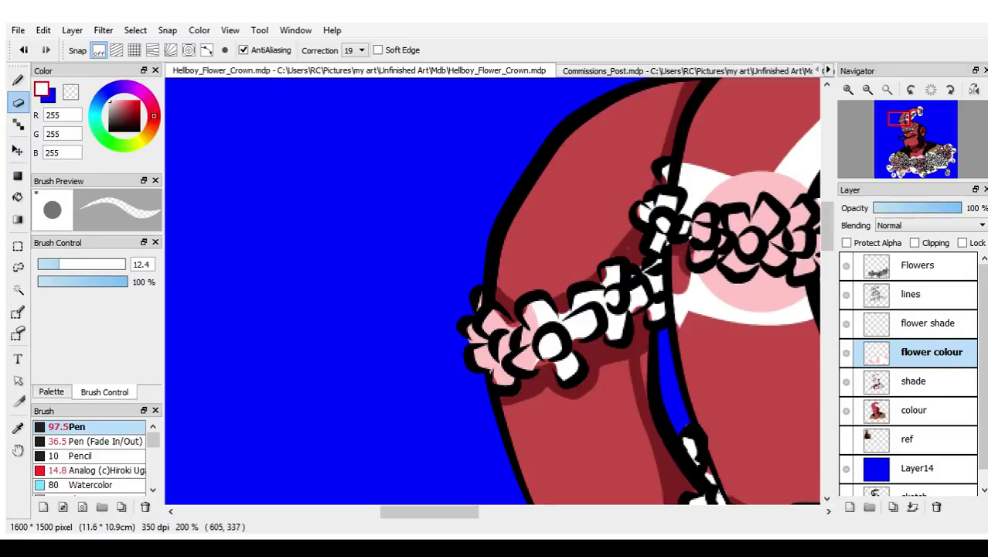
- Erase the white and pink spill on the right horn above its middle flower band and start clearing below it
{"action": "mouse_move", "coordinate": [677, 304]}
{"action": "left_mouse_down"}
{"action": "mouse_move", "coordinate": [717, 279]}
{"action": "mouse_move", "coordinate": [765, 314]}
{"action": "mouse_move", "coordinate": [686, 295]}
{"action": "mouse_move", "coordinate": [695, 351]}
{"action": "mouse_move", "coordinate": [678, 302]}
{"action": "left_mouse_up"}
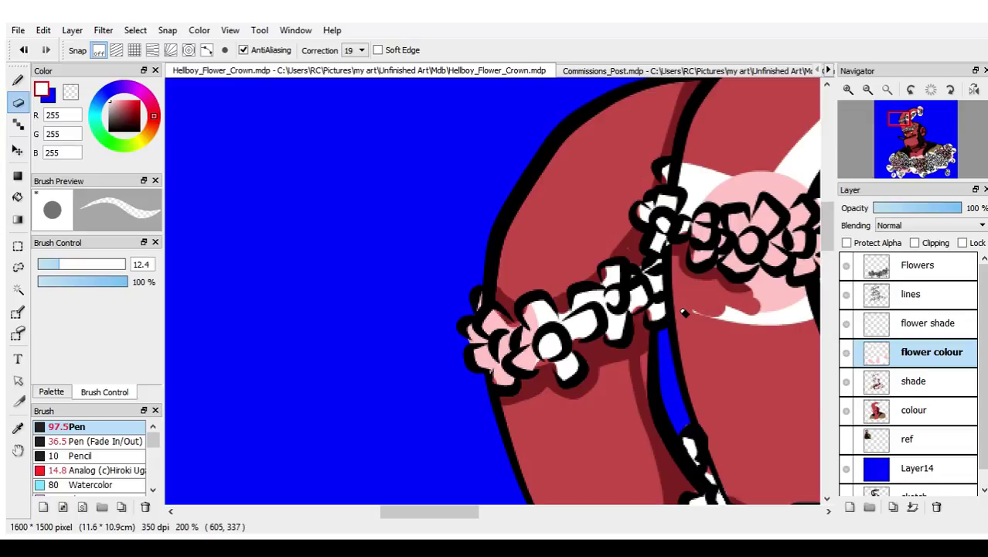
{"action": "left_click_drag", "start_coordinate": [633, 253], "coordinate": [471, 187]}
{"action": "mouse_move", "coordinate": [398, 238]}
{"action": "left_mouse_down"}
{"action": "mouse_move", "coordinate": [408, 203]}
{"action": "mouse_move", "coordinate": [437, 225]}
{"action": "mouse_move", "coordinate": [498, 225]}
{"action": "mouse_move", "coordinate": [514, 210]}
{"action": "mouse_move", "coordinate": [434, 212]}
{"action": "mouse_move", "coordinate": [503, 195]}
{"action": "mouse_move", "coordinate": [595, 148]}
{"action": "mouse_move", "coordinate": [675, 139]}
{"action": "mouse_move", "coordinate": [495, 189]}
{"action": "mouse_move", "coordinate": [514, 157]}
{"action": "mouse_move", "coordinate": [638, 122]}
{"action": "mouse_move", "coordinate": [671, 128]}
{"action": "mouse_move", "coordinate": [632, 100]}
{"action": "left_mouse_up"}
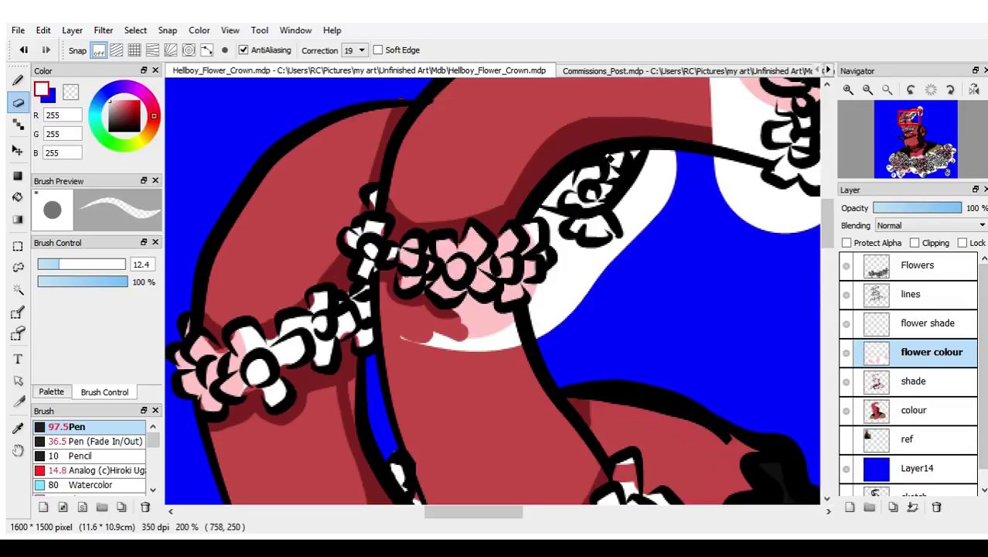
- Erase the remaining spill below the right horn's middle flower band and around the flowers inside the horn's curve
{"action": "left_click_drag", "start_coordinate": [572, 176], "coordinate": [552, 203]}
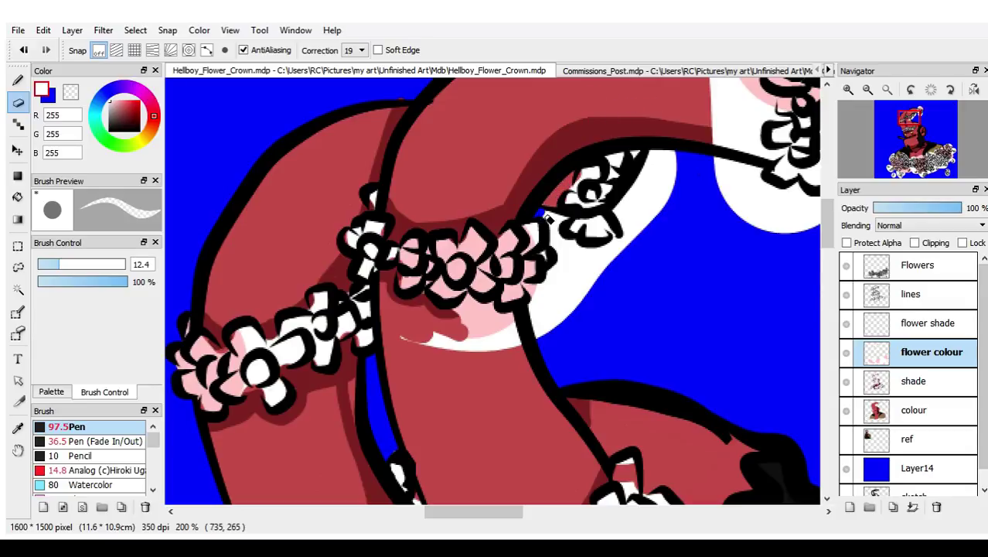
{"action": "mouse_move", "coordinate": [562, 271]}
{"action": "left_mouse_down"}
{"action": "mouse_move", "coordinate": [533, 311]}
{"action": "mouse_move", "coordinate": [470, 303]}
{"action": "mouse_move", "coordinate": [451, 328]}
{"action": "mouse_move", "coordinate": [398, 347]}
{"action": "mouse_move", "coordinate": [593, 349]}
{"action": "mouse_move", "coordinate": [457, 334]}
{"action": "mouse_move", "coordinate": [583, 330]}
{"action": "mouse_move", "coordinate": [480, 325]}
{"action": "left_mouse_up"}
{"action": "key", "text": "ctrl+z"}
{"action": "mouse_move", "coordinate": [563, 322]}
{"action": "left_mouse_down"}
{"action": "mouse_move", "coordinate": [575, 244]}
{"action": "mouse_move", "coordinate": [629, 246]}
{"action": "left_mouse_up"}
{"action": "left_click_drag", "start_coordinate": [587, 274], "coordinate": [572, 315]}
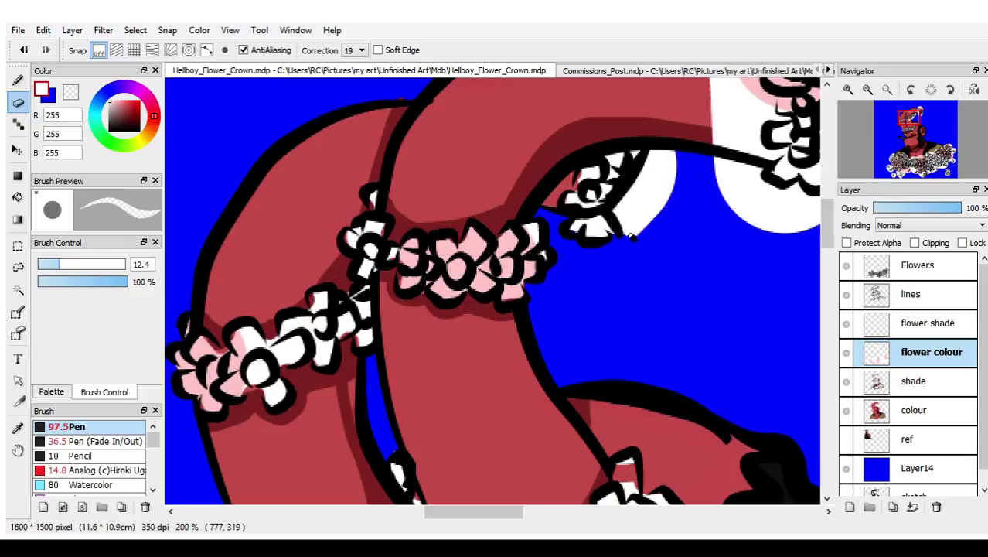
{"action": "mouse_move", "coordinate": [633, 238]}
{"action": "left_mouse_down"}
{"action": "mouse_move", "coordinate": [641, 141]}
{"action": "mouse_move", "coordinate": [631, 222]}
{"action": "mouse_move", "coordinate": [622, 222]}
{"action": "mouse_move", "coordinate": [657, 160]}
{"action": "mouse_move", "coordinate": [654, 224]}
{"action": "mouse_move", "coordinate": [673, 144]}
{"action": "left_mouse_up"}
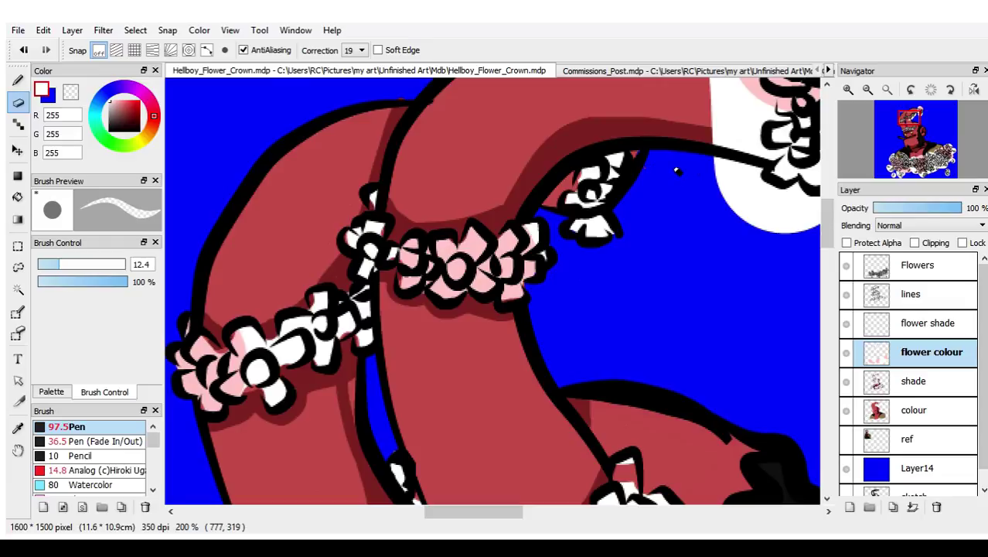
- Erase the white and pink spill around the flowers at the right horn's tip, on the horn and background
{"action": "left_click_drag", "start_coordinate": [909, 134], "coordinate": [918, 124]}
{"action": "mouse_move", "coordinate": [483, 244]}
{"action": "left_mouse_down"}
{"action": "mouse_move", "coordinate": [500, 222]}
{"action": "mouse_move", "coordinate": [495, 202]}
{"action": "mouse_move", "coordinate": [515, 182]}
{"action": "mouse_move", "coordinate": [495, 192]}
{"action": "mouse_move", "coordinate": [472, 152]}
{"action": "mouse_move", "coordinate": [454, 166]}
{"action": "mouse_move", "coordinate": [426, 152]}
{"action": "mouse_move", "coordinate": [412, 230]}
{"action": "mouse_move", "coordinate": [435, 242]}
{"action": "mouse_move", "coordinate": [416, 255]}
{"action": "mouse_move", "coordinate": [423, 293]}
{"action": "mouse_move", "coordinate": [437, 289]}
{"action": "mouse_move", "coordinate": [423, 320]}
{"action": "mouse_move", "coordinate": [480, 333]}
{"action": "mouse_move", "coordinate": [513, 246]}
{"action": "mouse_move", "coordinate": [502, 313]}
{"action": "mouse_move", "coordinate": [459, 365]}
{"action": "mouse_move", "coordinate": [517, 291]}
{"action": "left_mouse_up"}
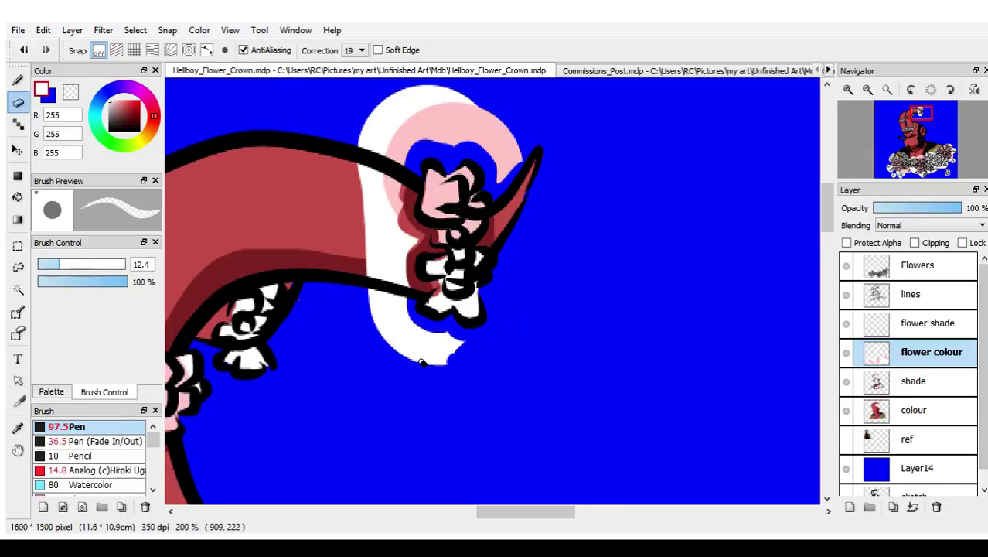
{"action": "mouse_move", "coordinate": [421, 362]}
{"action": "left_mouse_down"}
{"action": "mouse_move", "coordinate": [366, 276]}
{"action": "mouse_move", "coordinate": [387, 338]}
{"action": "mouse_move", "coordinate": [409, 359]}
{"action": "mouse_move", "coordinate": [373, 291]}
{"action": "mouse_move", "coordinate": [448, 357]}
{"action": "mouse_move", "coordinate": [464, 365]}
{"action": "mouse_move", "coordinate": [379, 314]}
{"action": "mouse_move", "coordinate": [481, 352]}
{"action": "mouse_move", "coordinate": [421, 340]}
{"action": "left_mouse_up"}
{"action": "mouse_move", "coordinate": [408, 290]}
{"action": "left_mouse_down"}
{"action": "mouse_move", "coordinate": [419, 236]}
{"action": "mouse_move", "coordinate": [391, 305]}
{"action": "mouse_move", "coordinate": [396, 161]}
{"action": "mouse_move", "coordinate": [367, 302]}
{"action": "mouse_move", "coordinate": [388, 133]}
{"action": "mouse_move", "coordinate": [376, 147]}
{"action": "mouse_move", "coordinate": [374, 329]}
{"action": "mouse_move", "coordinate": [384, 204]}
{"action": "mouse_move", "coordinate": [393, 294]}
{"action": "mouse_move", "coordinate": [415, 233]}
{"action": "mouse_move", "coordinate": [382, 212]}
{"action": "mouse_move", "coordinate": [370, 110]}
{"action": "mouse_move", "coordinate": [403, 79]}
{"action": "mouse_move", "coordinate": [361, 186]}
{"action": "mouse_move", "coordinate": [413, 143]}
{"action": "mouse_move", "coordinate": [461, 141]}
{"action": "mouse_move", "coordinate": [375, 126]}
{"action": "mouse_move", "coordinate": [509, 154]}
{"action": "mouse_move", "coordinate": [433, 134]}
{"action": "mouse_move", "coordinate": [493, 175]}
{"action": "left_mouse_up"}
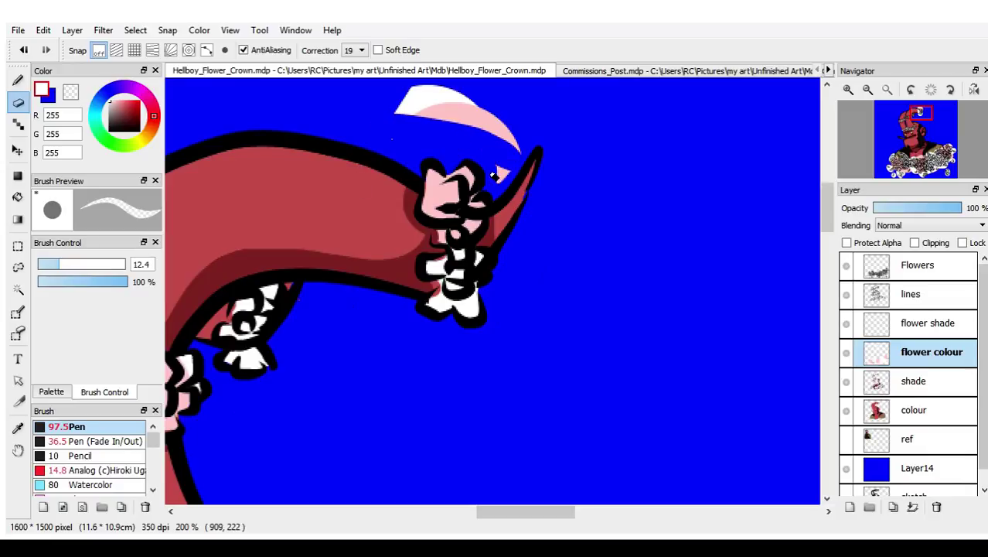
{"action": "mouse_move", "coordinate": [394, 129]}
{"action": "left_mouse_down"}
{"action": "mouse_move", "coordinate": [556, 156]}
{"action": "mouse_move", "coordinate": [400, 114]}
{"action": "mouse_move", "coordinate": [516, 122]}
{"action": "mouse_move", "coordinate": [362, 79]}
{"action": "mouse_move", "coordinate": [483, 103]}
{"action": "left_mouse_up"}
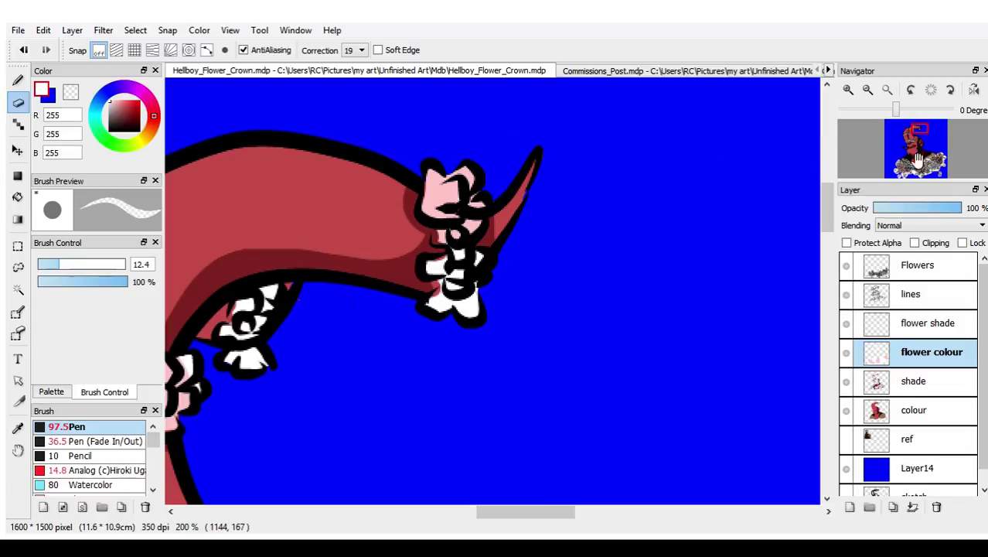
- Check the whole flower crown drawing and switch to the open Commissions_Post.mdp document
{"action": "left_click_drag", "start_coordinate": [926, 133], "coordinate": [902, 164]}
{"action": "left_click", "coordinate": [867, 89]}
{"action": "left_click", "coordinate": [868, 90]}
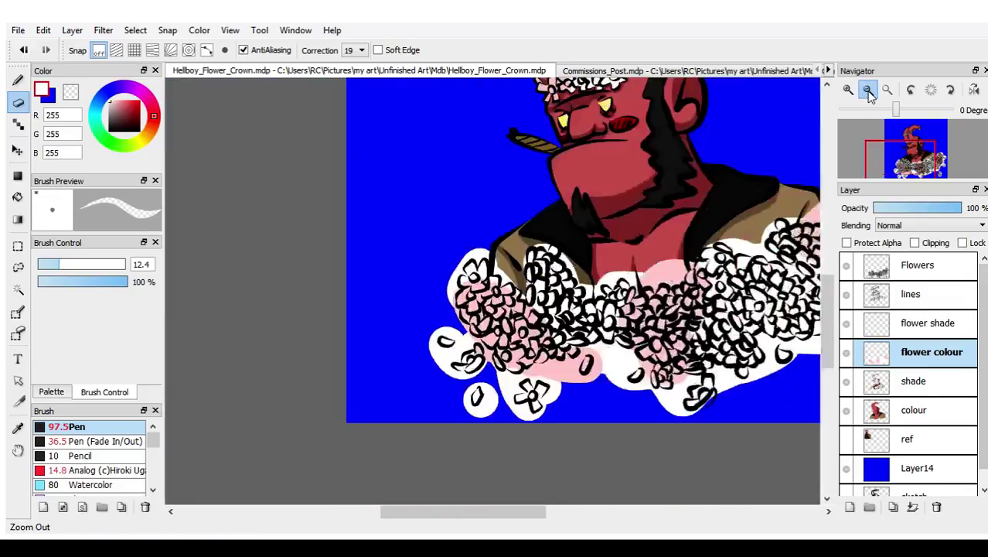
{"action": "left_click", "coordinate": [868, 90]}
{"action": "left_click", "coordinate": [868, 90]}
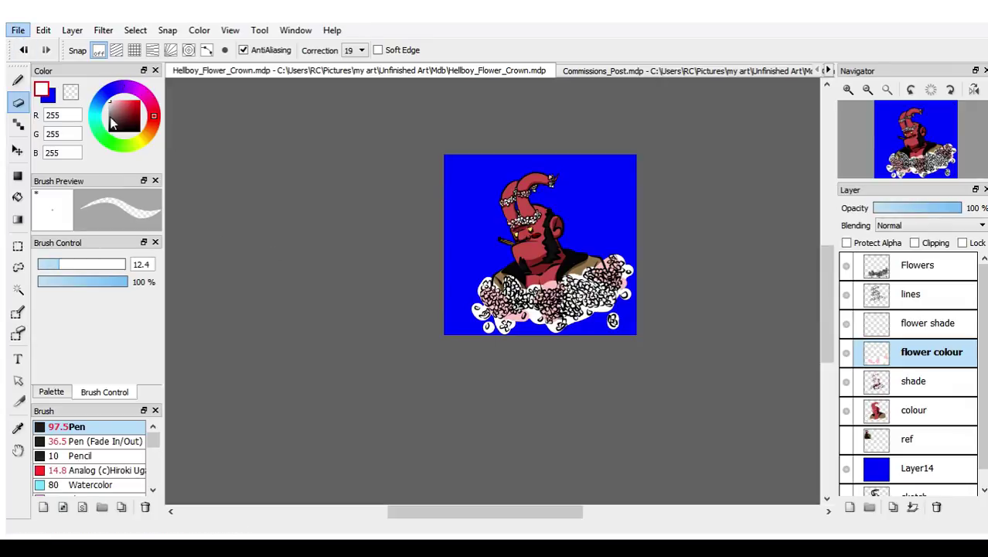
{"action": "left_click", "coordinate": [619, 92]}
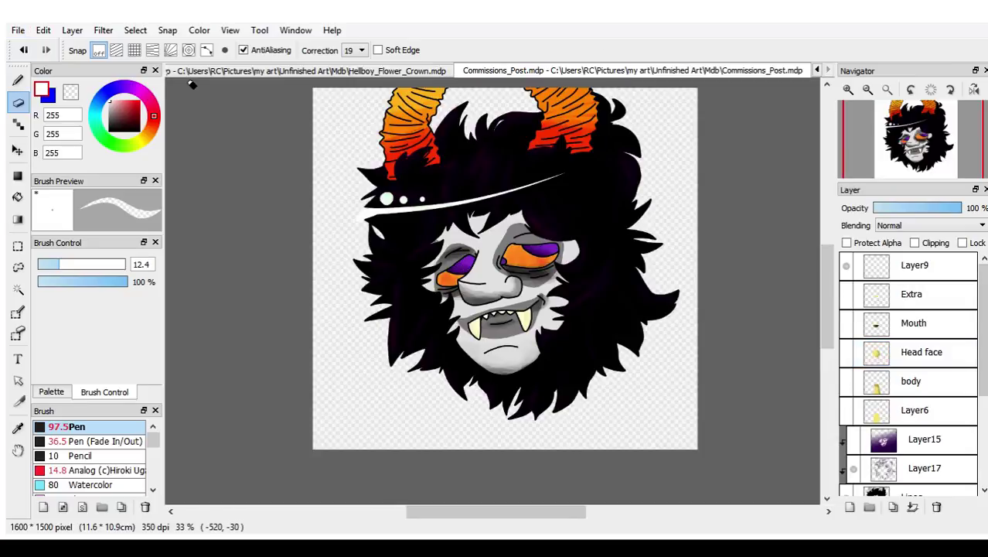